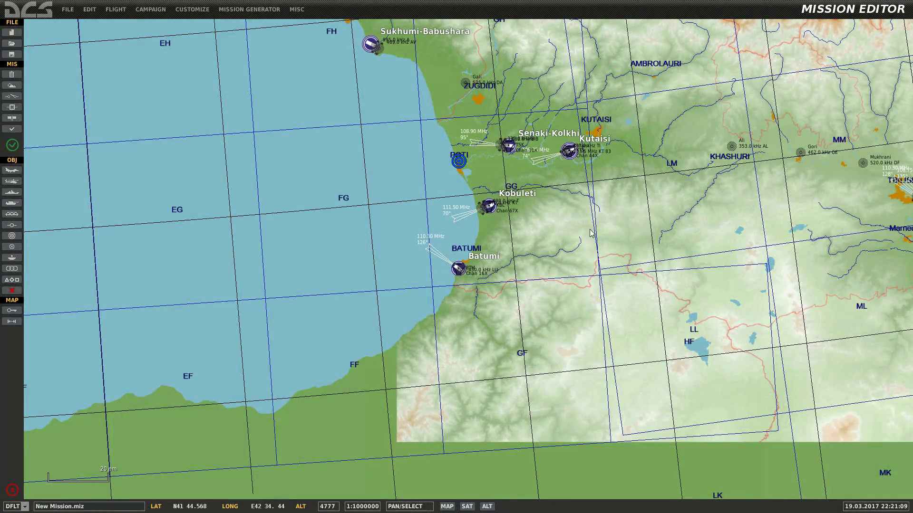
- Pan the map from Batumi to Krasnodar, zoom to 1:100000, and begin a new airplane group
right_drag(504, 161, 595, 488)
right_drag(319, 227, 499, 457)
scroll(453, 210, up, 2)
right_drag(315, 221, 463, 218)
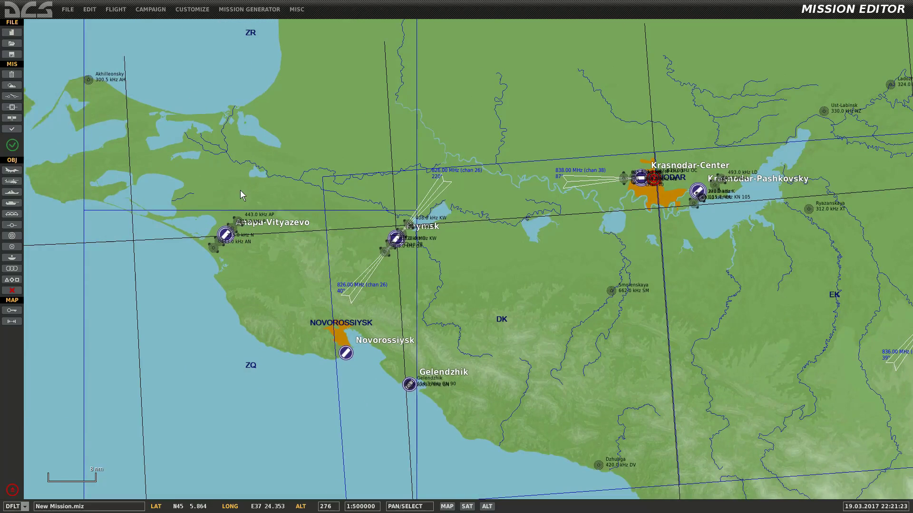
drag(643, 199, 463, 246)
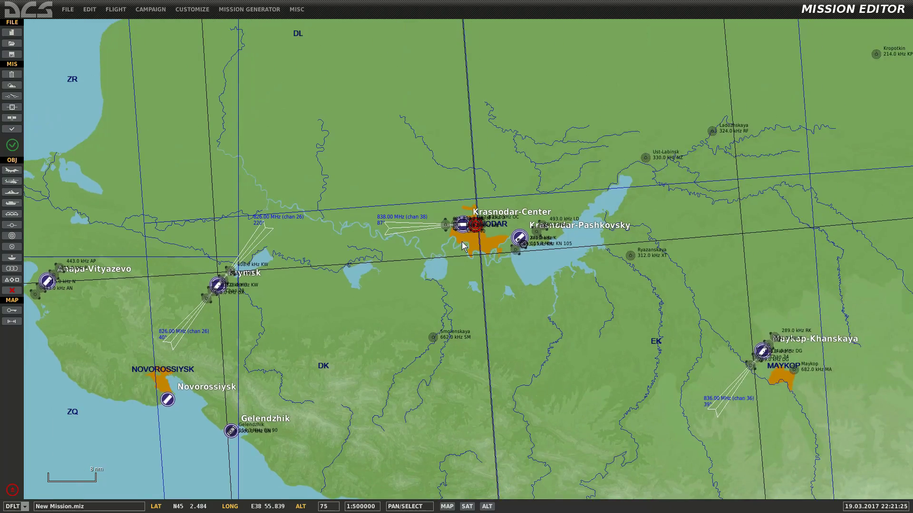
scroll(464, 246, up, 2)
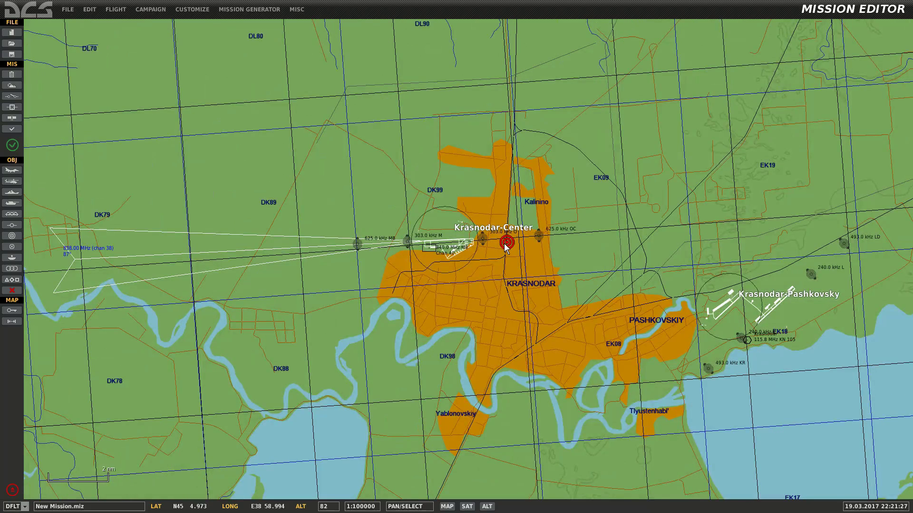
click(10, 171)
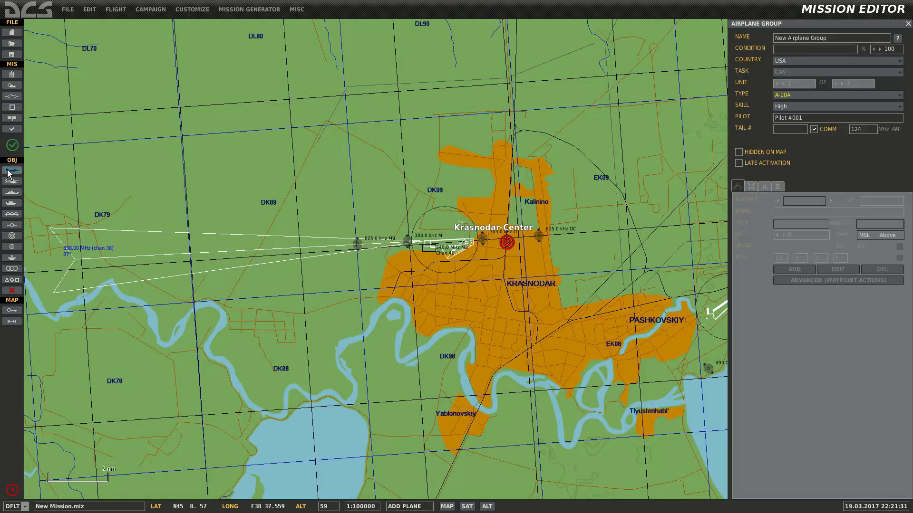
- Name the airplane group M2000 and make it a French M-2000C with Client skill
click(861, 35)
text(M2000)
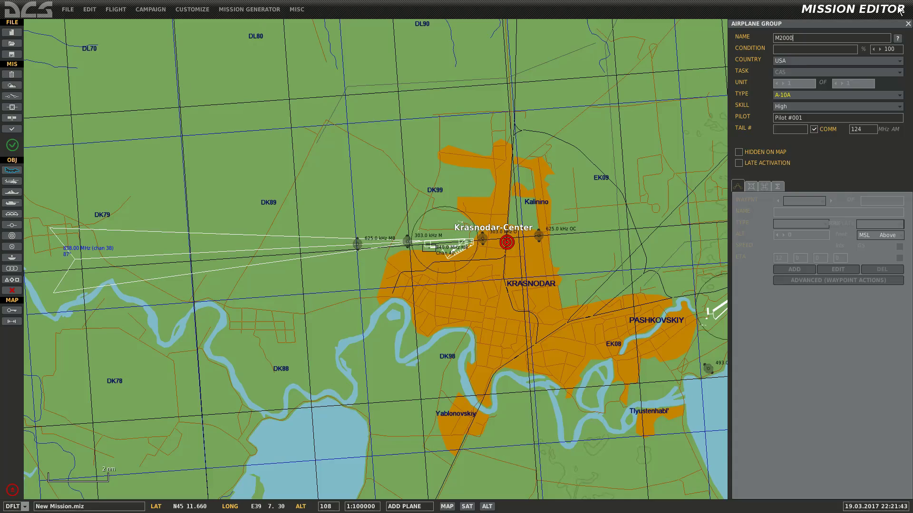
click(823, 58)
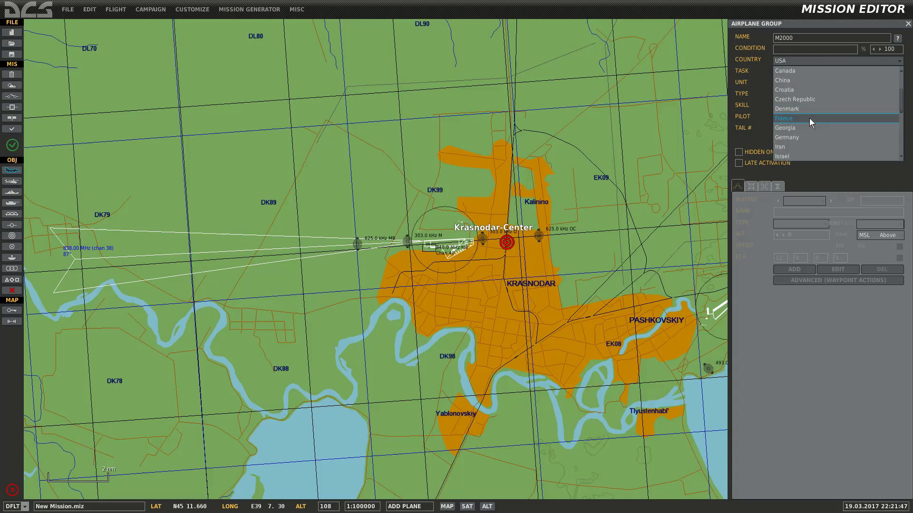
click(809, 118)
click(799, 93)
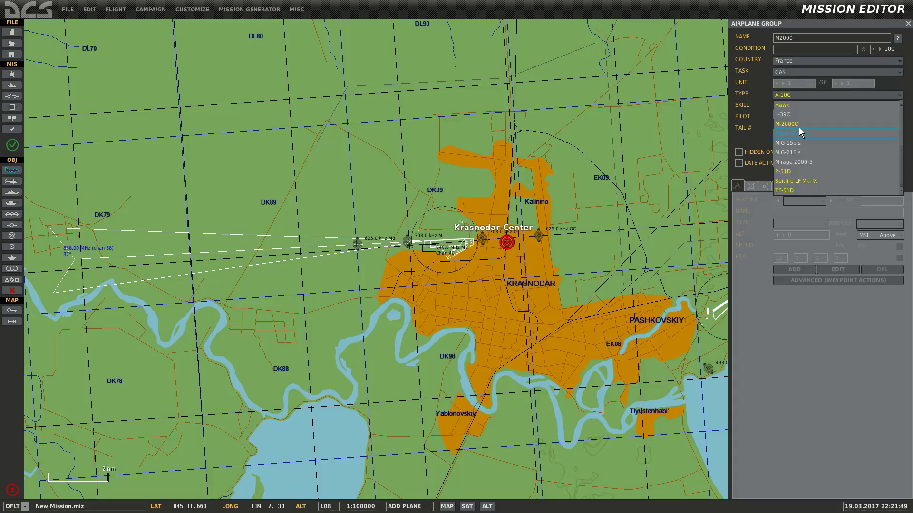
click(800, 126)
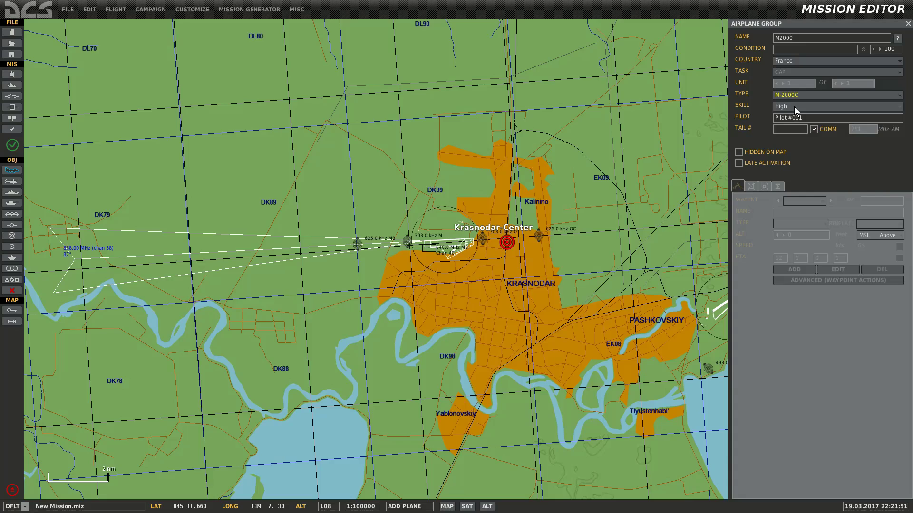
click(779, 108)
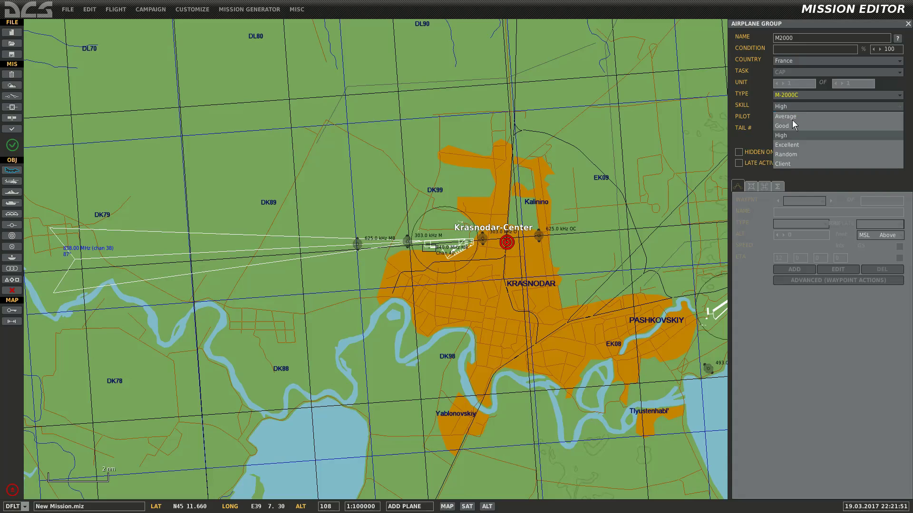
click(800, 163)
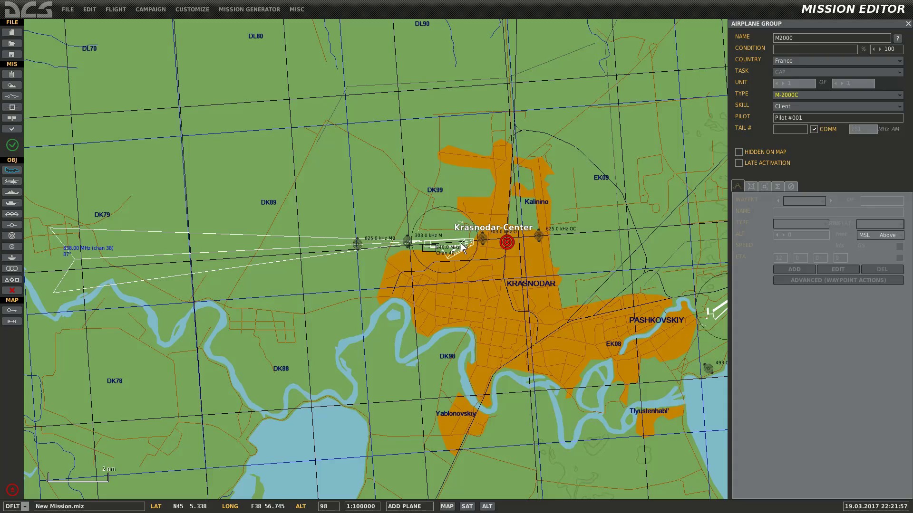
- Place the M2000 group on Krasnodar-Center airfield and reselect it
click(478, 276)
scroll(478, 275, up, 5)
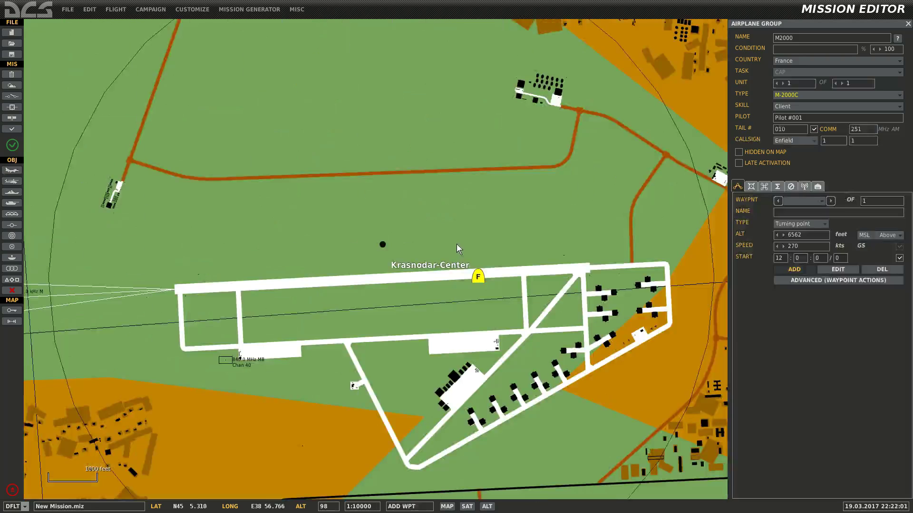
key(Escape)
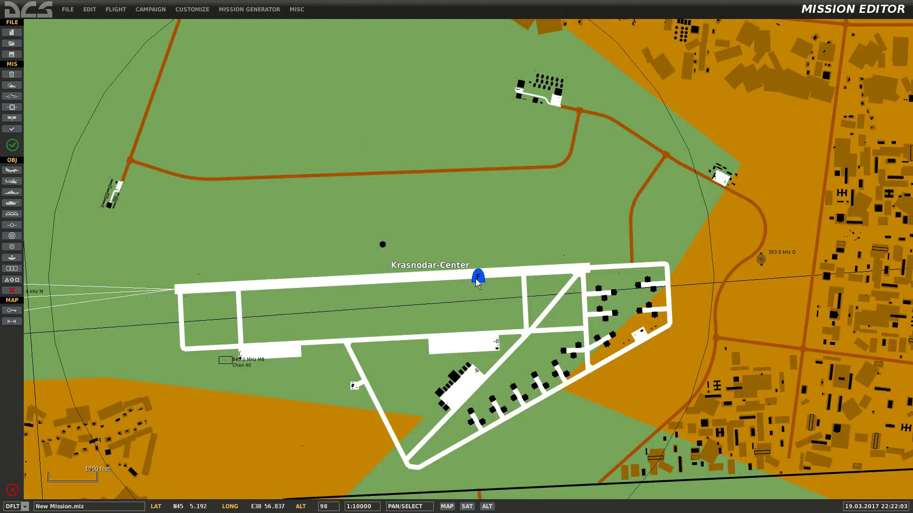
click(479, 278)
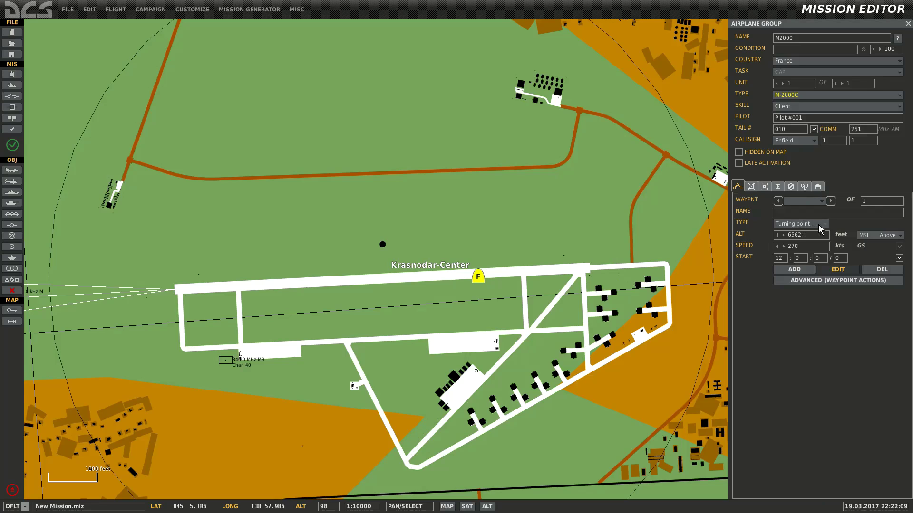
mouse_move(644, 309)
right_down()
mouse_move(536, 272)
mouse_move(584, 255)
right_up()
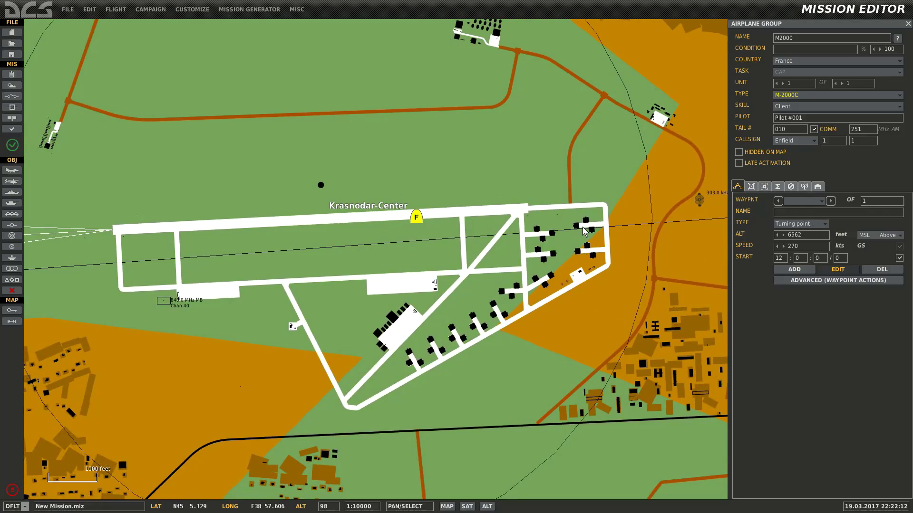
- Make the M2000 start with Takeoff from ramp at parking spot 26
click(825, 223)
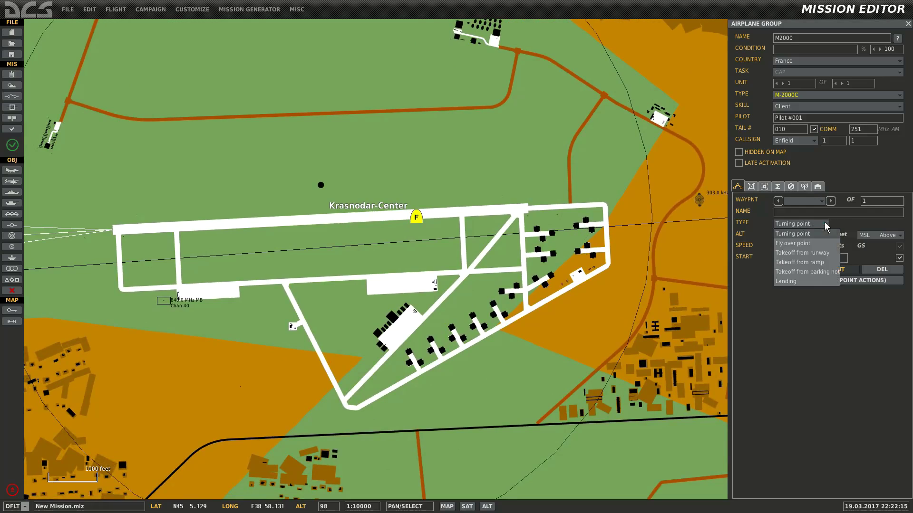
click(820, 263)
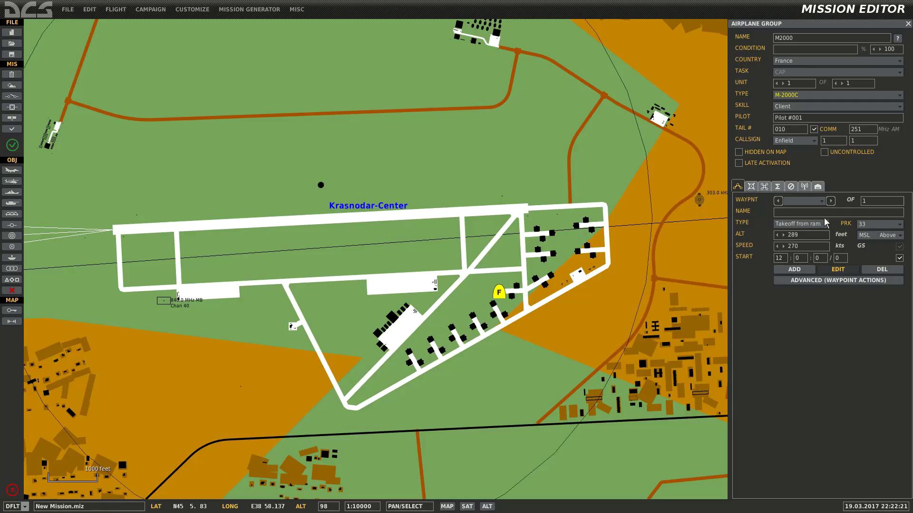
click(867, 225)
click(862, 252)
key(Up)
key(Up)
key(Up)
key(Up)
key(Up)
key(Up)
key(Up)
key(Up)
key(Up)
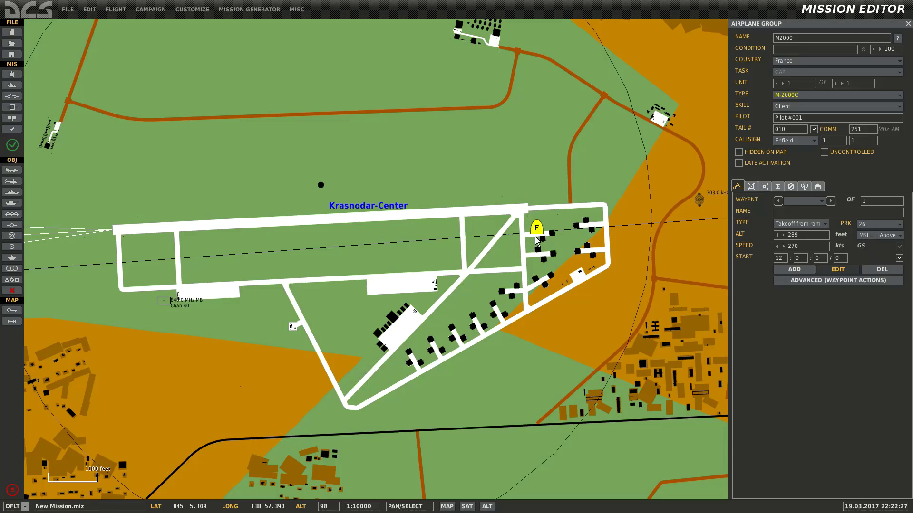
scroll(536, 239, up, 1)
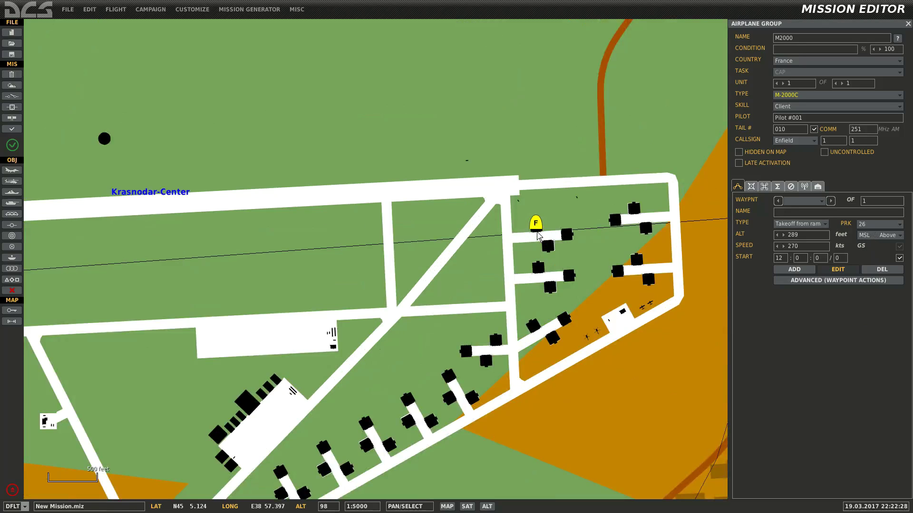
- Give the M2000 the Fuerza Aerea Peruana 064 paint scheme and the Multi weapons loadout
click(750, 187)
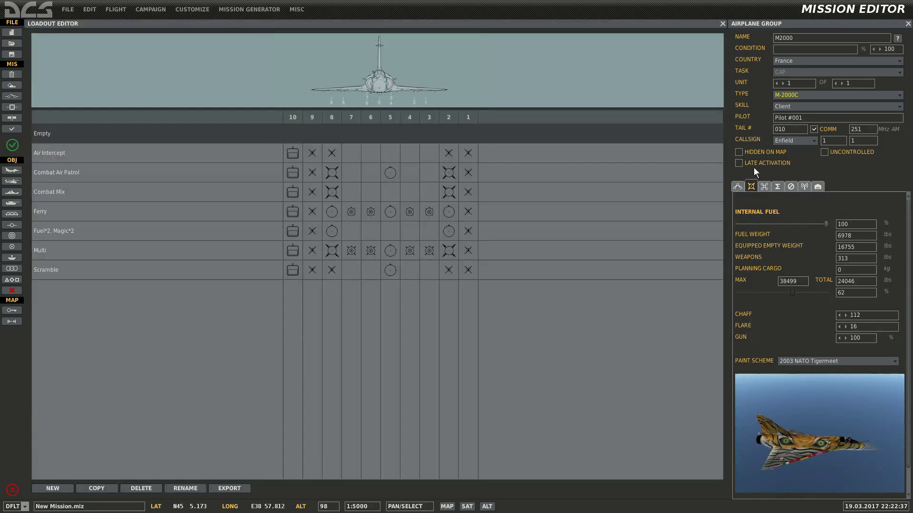
click(846, 362)
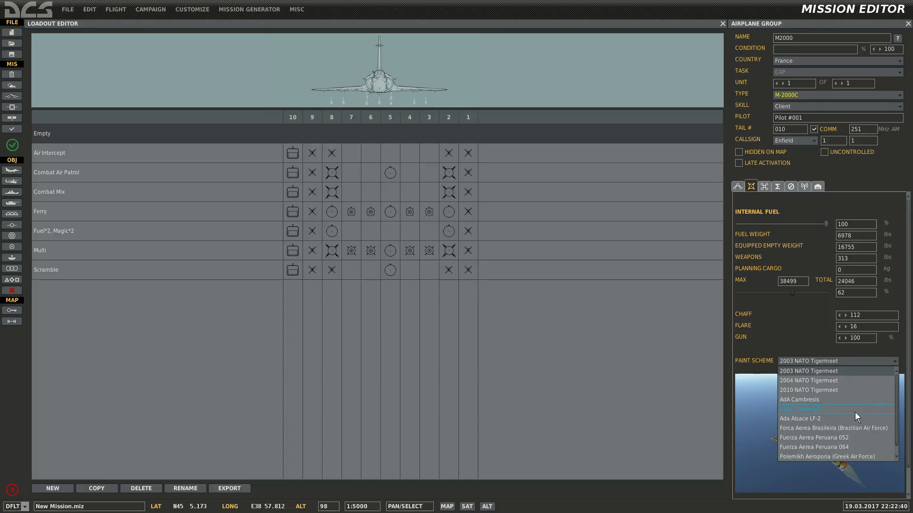
scroll(855, 412, down, 1)
click(859, 437)
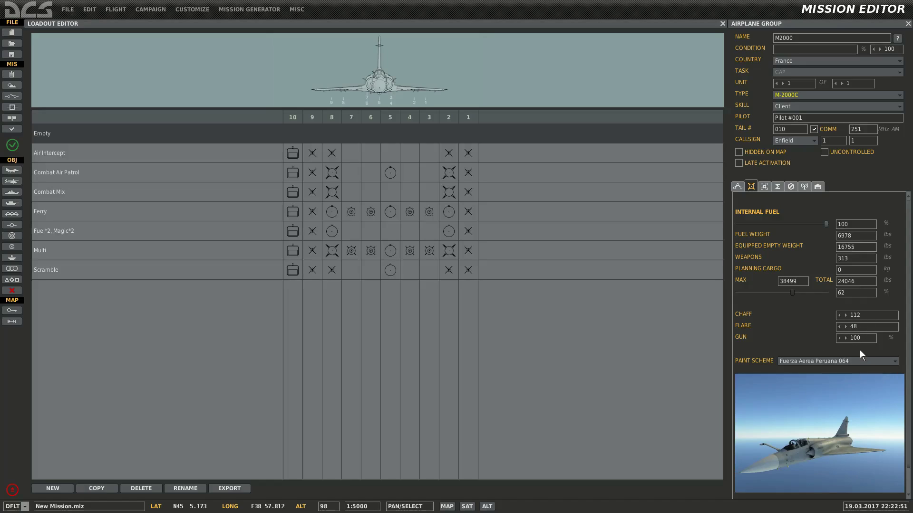
click(244, 257)
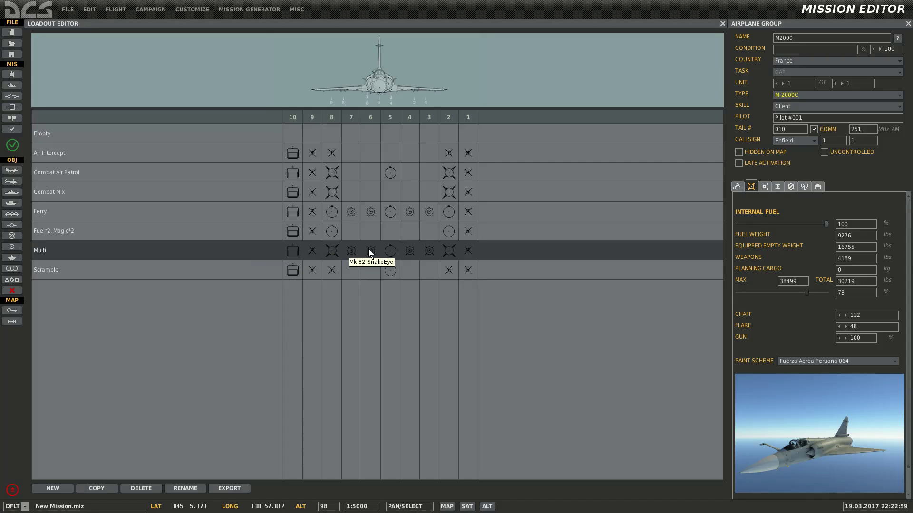
click(737, 187)
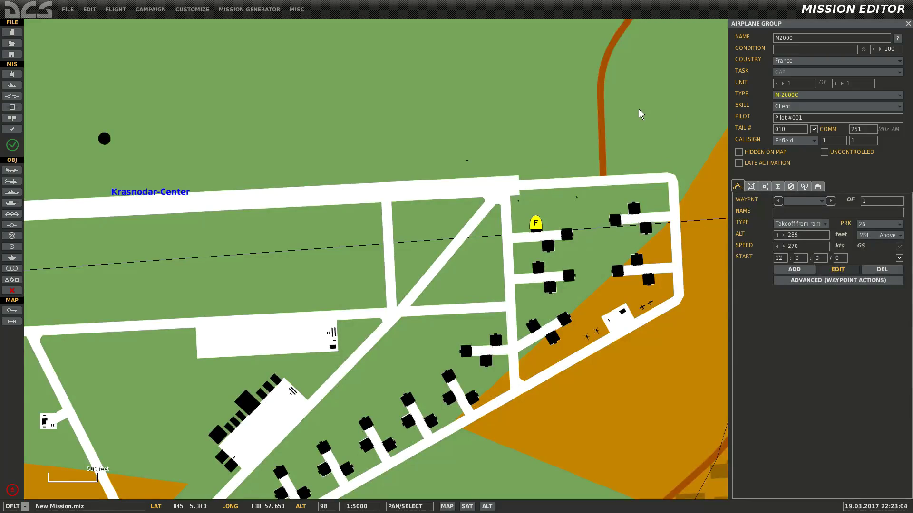
- Increase the M2000 group to four aircraft on separate Krasnodar-Center ramp spots
click(842, 84)
click(843, 83)
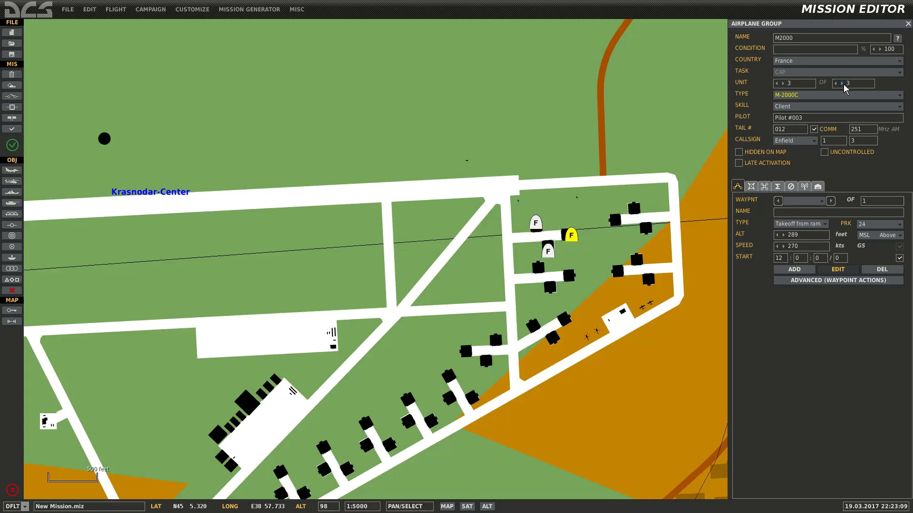
click(842, 84)
scroll(561, 250, up, 2)
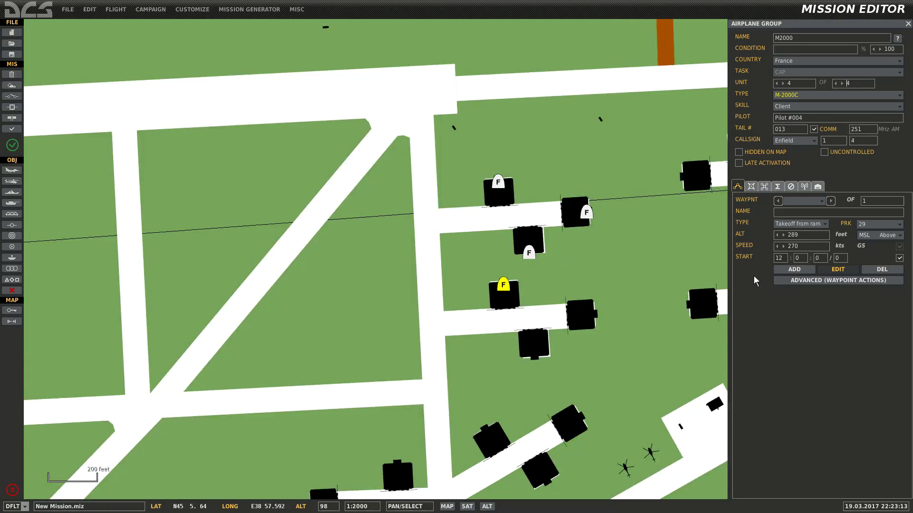
scroll(544, 287, down, 5)
drag(494, 278, 540, 266)
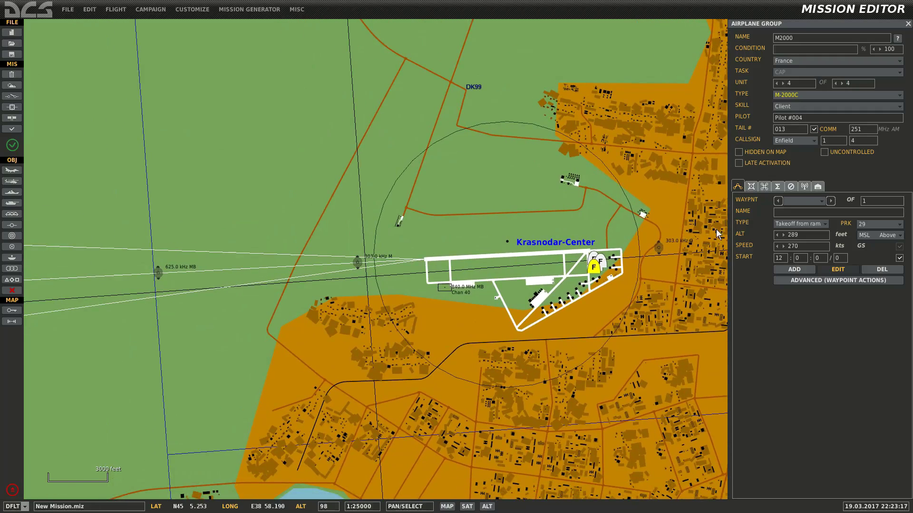
click(793, 270)
- Add M2000 route waypoint 2 at the lake north of Anapa
scroll(310, 265, down, 3)
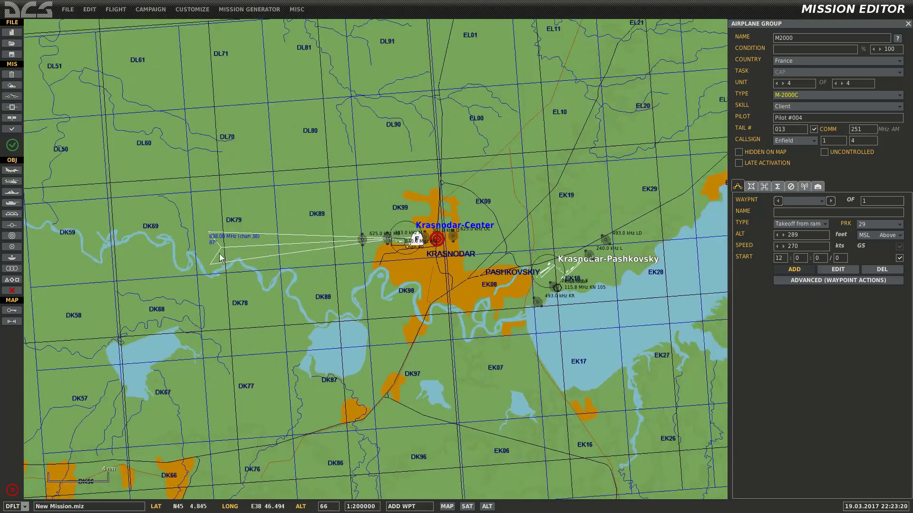
right_drag(220, 258, 539, 236)
right_drag(175, 302, 334, 207)
scroll(386, 240, up, 1)
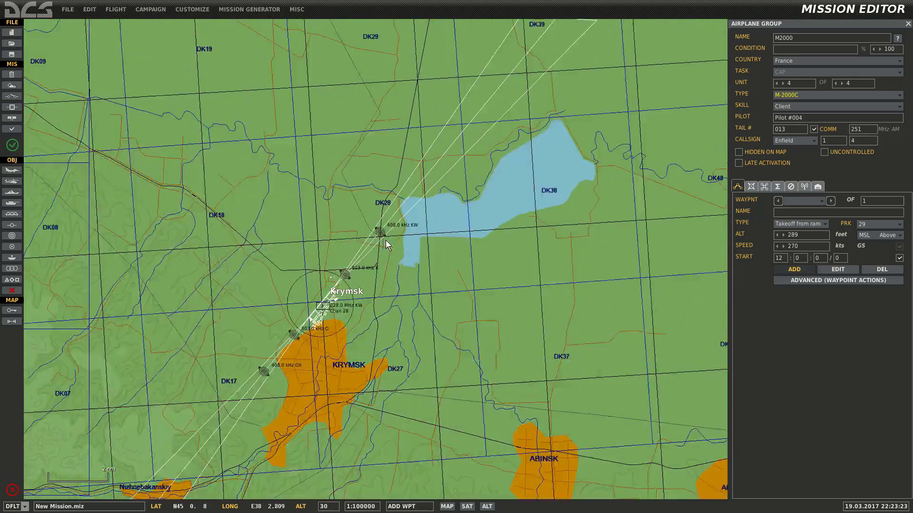
scroll(447, 244, up, 1)
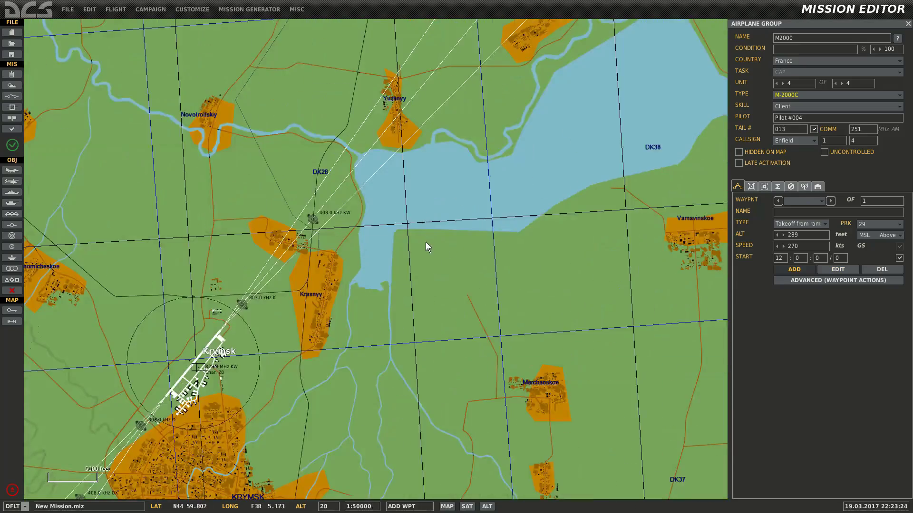
click(395, 233)
scroll(332, 230, down, 2)
right_drag(187, 205, 615, 202)
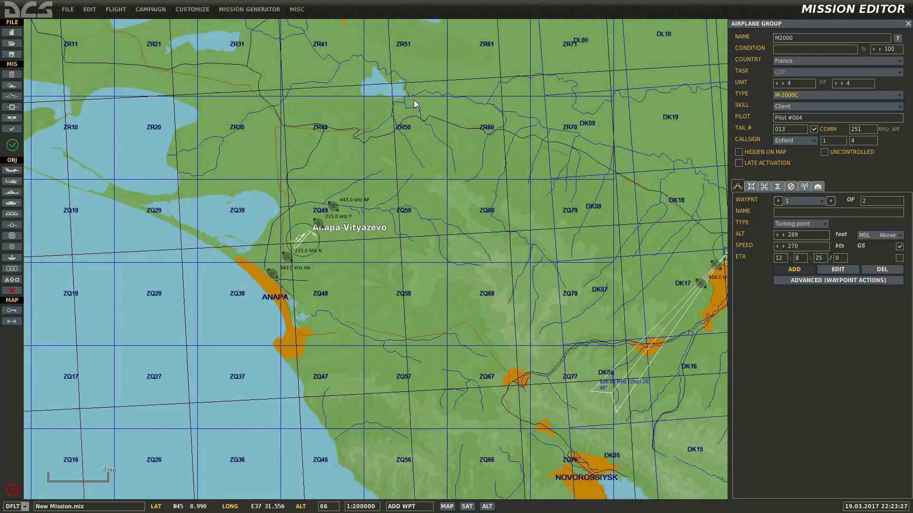
right_drag(413, 100, 401, 181)
scroll(399, 183, up, 3)
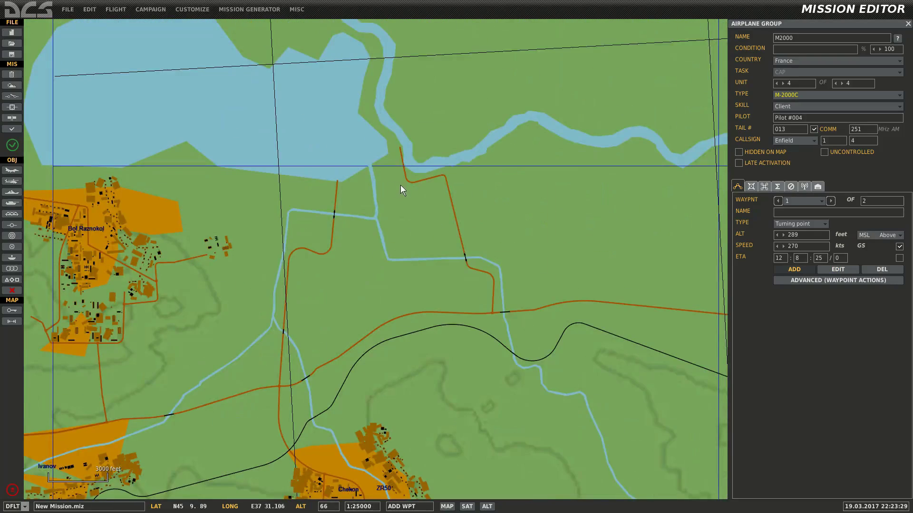
click(400, 197)
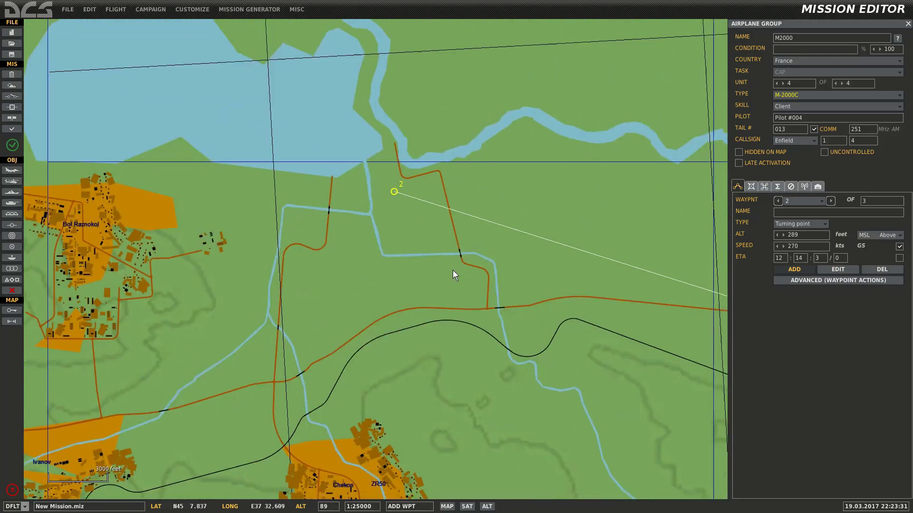
- End the route with waypoint 3 as a Landing at Krasnodar-Center
scroll(365, 172, down, 3)
scroll(376, 189, down, 2)
right_drag(377, 189, 319, 189)
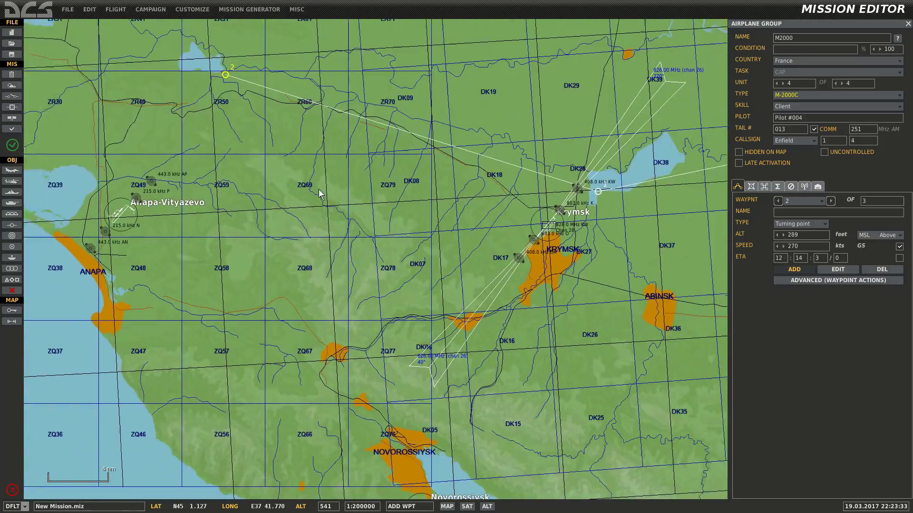
scroll(304, 214, down, 3)
scroll(482, 185, up, 4)
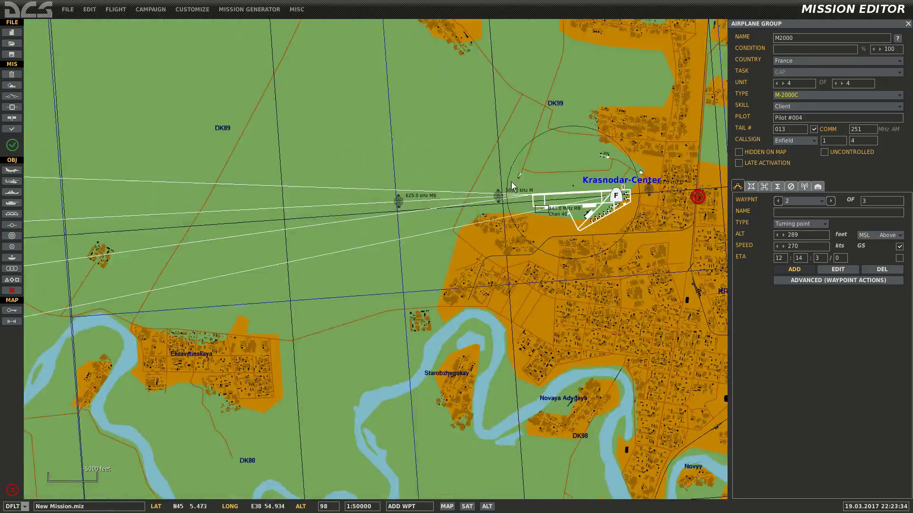
click(548, 196)
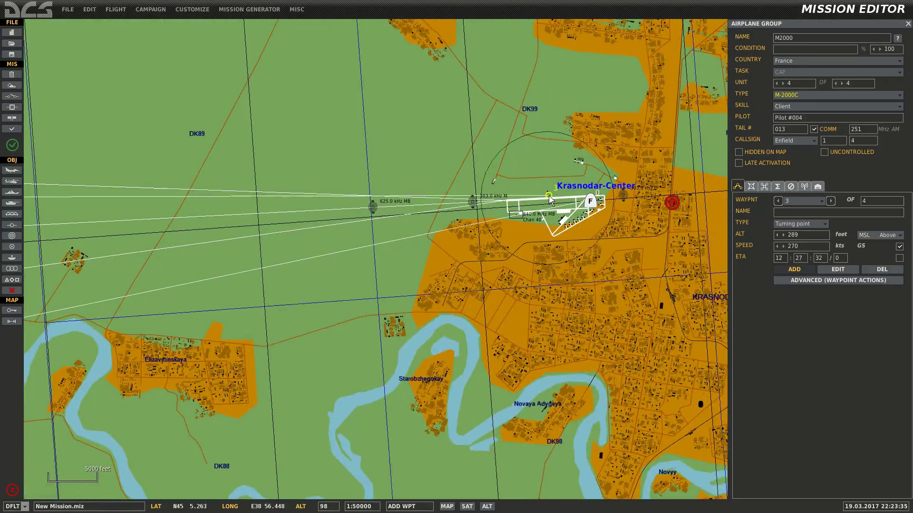
click(823, 222)
click(800, 249)
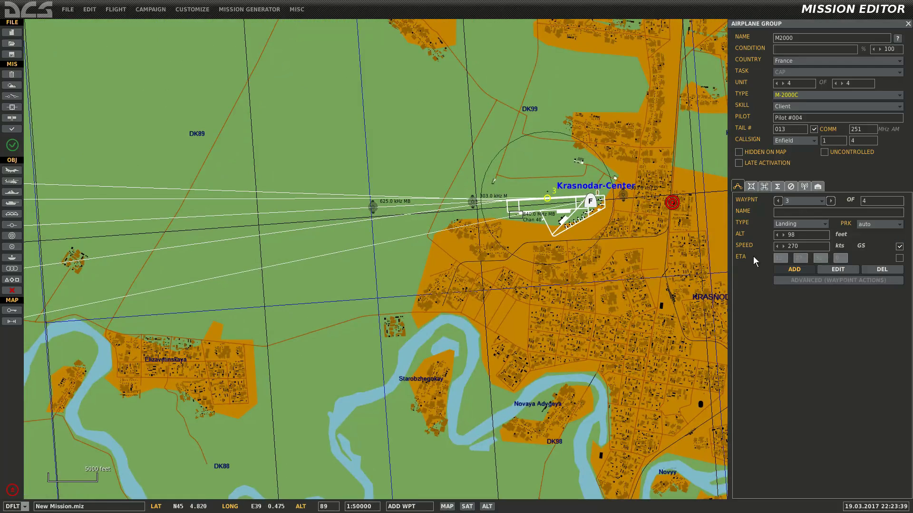
click(444, 287)
right_drag(295, 333, 786, 179)
- Place a FARP static object on the grass beside Krasnodar-Center's runway
scroll(682, 200, down, 1)
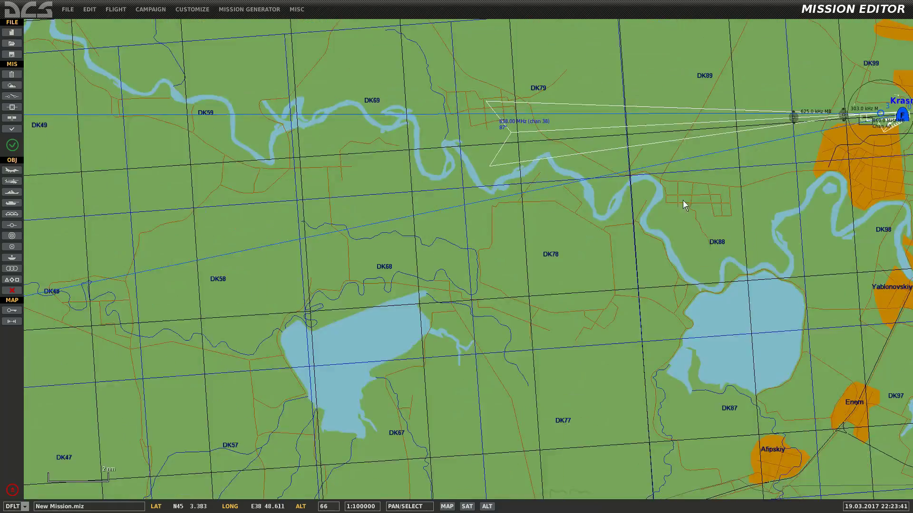
scroll(683, 201, down, 1)
scroll(554, 209, down, 1)
scroll(554, 147, down, 1)
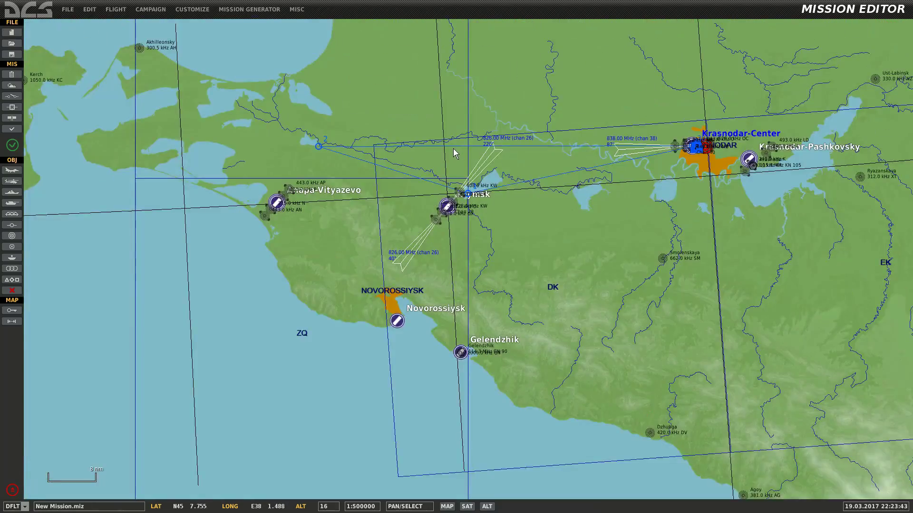
right_drag(452, 152, 474, 176)
scroll(550, 230, up, 3)
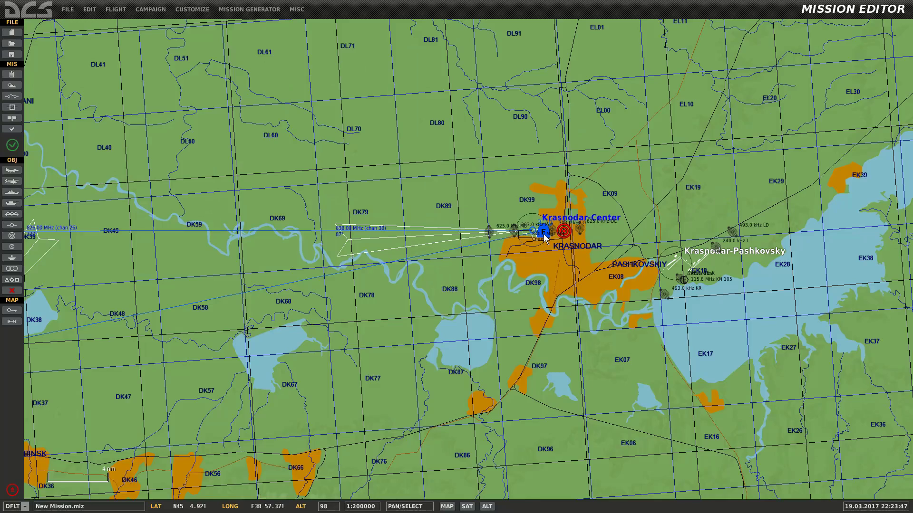
scroll(544, 234, up, 6)
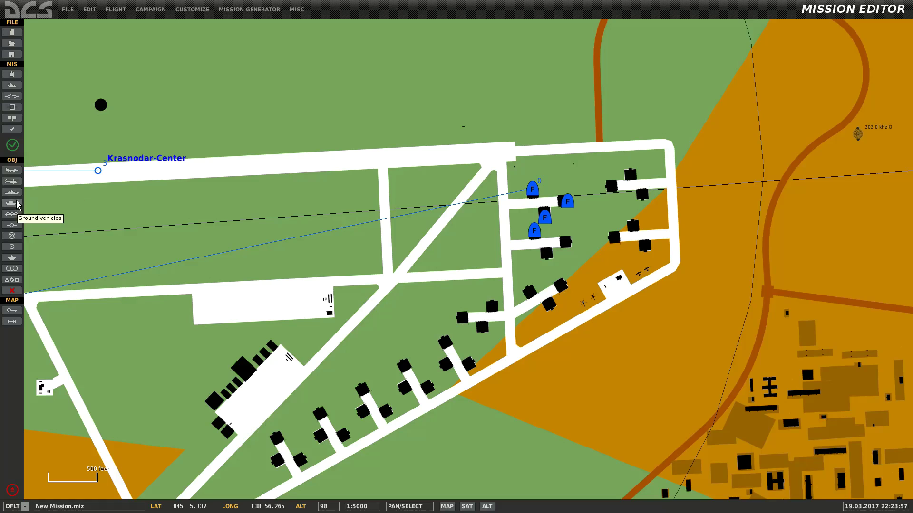
click(12, 215)
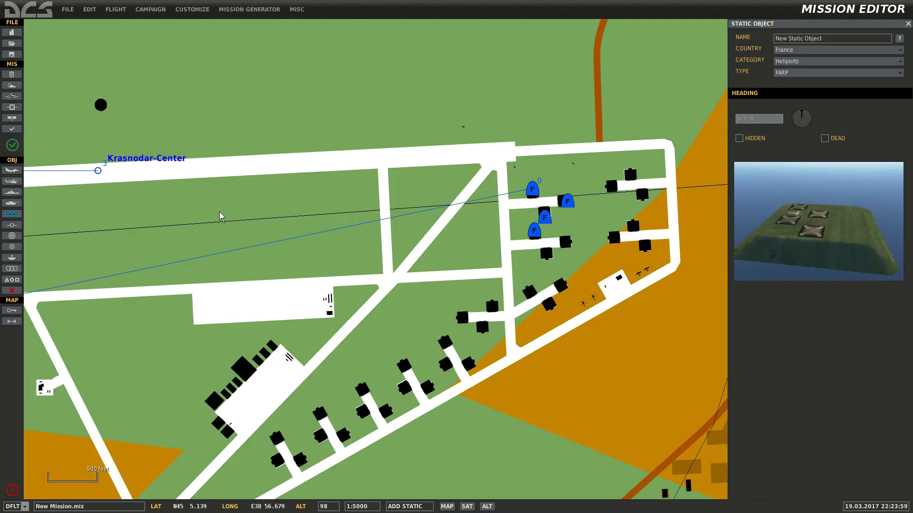
right_drag(221, 214, 434, 182)
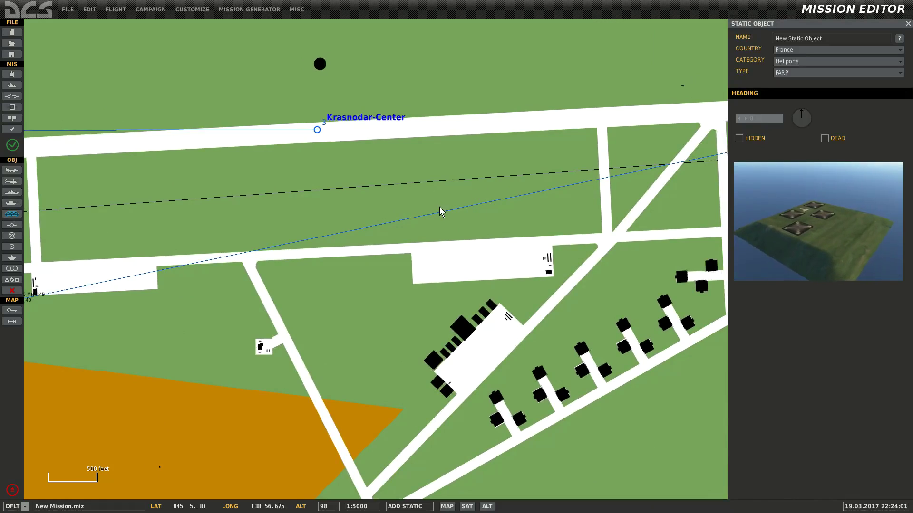
click(457, 195)
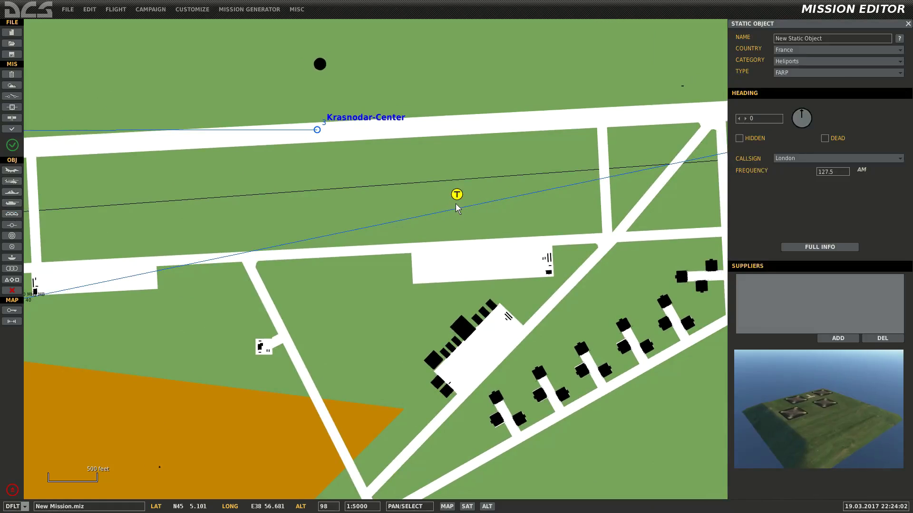
- Name the static object FARP 1 and assign it to USA
click(840, 35)
text(FAR)
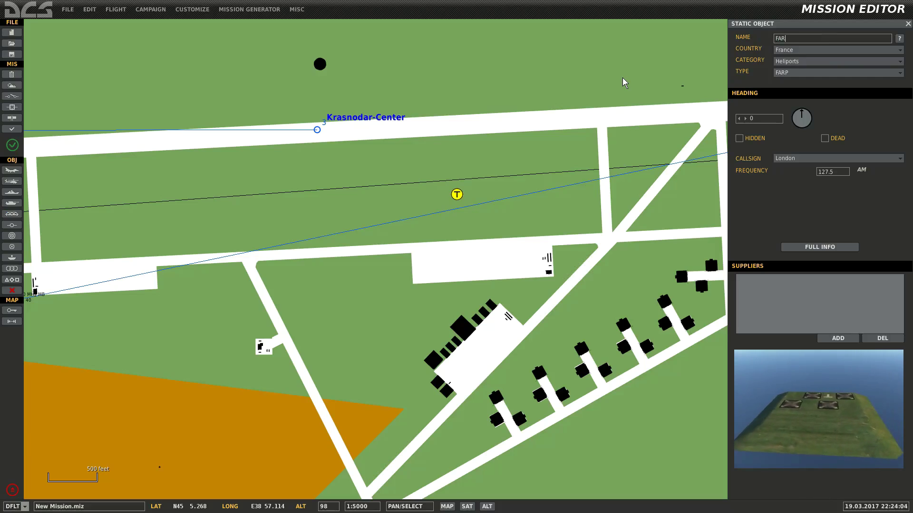
text(P 1)
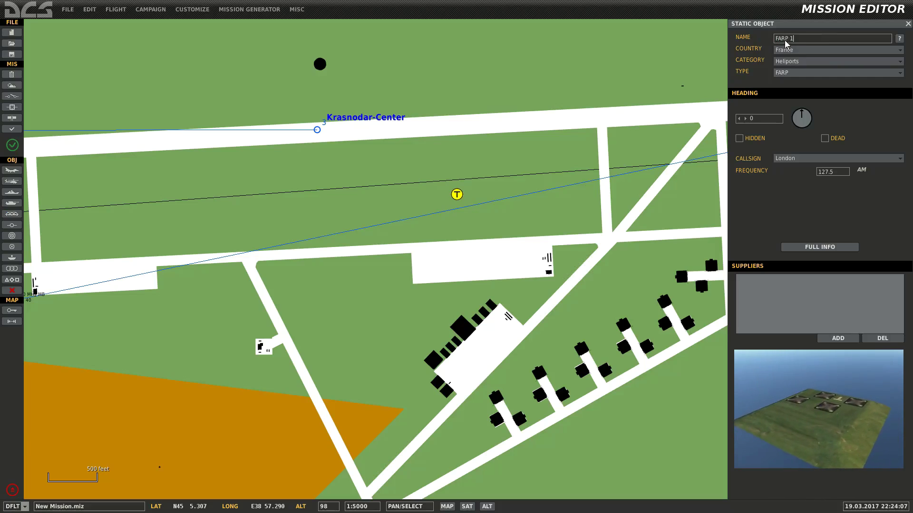
click(792, 49)
click(801, 61)
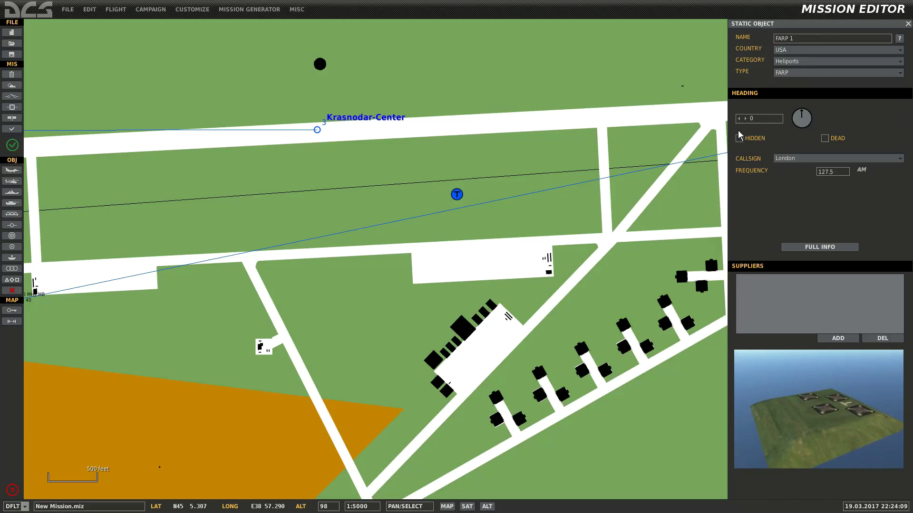
click(449, 210)
- Place a UH-1H helicopter group named UH1 on FARP 1
click(12, 181)
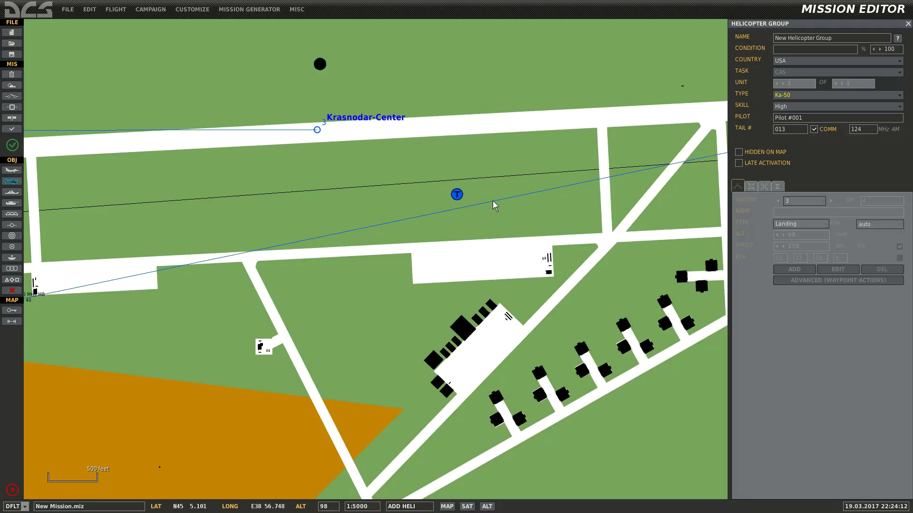
click(493, 200)
click(802, 94)
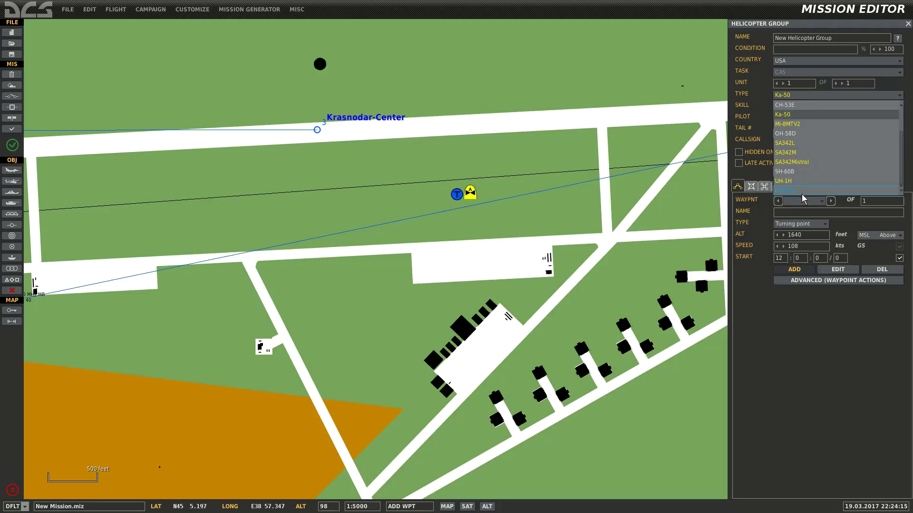
click(803, 180)
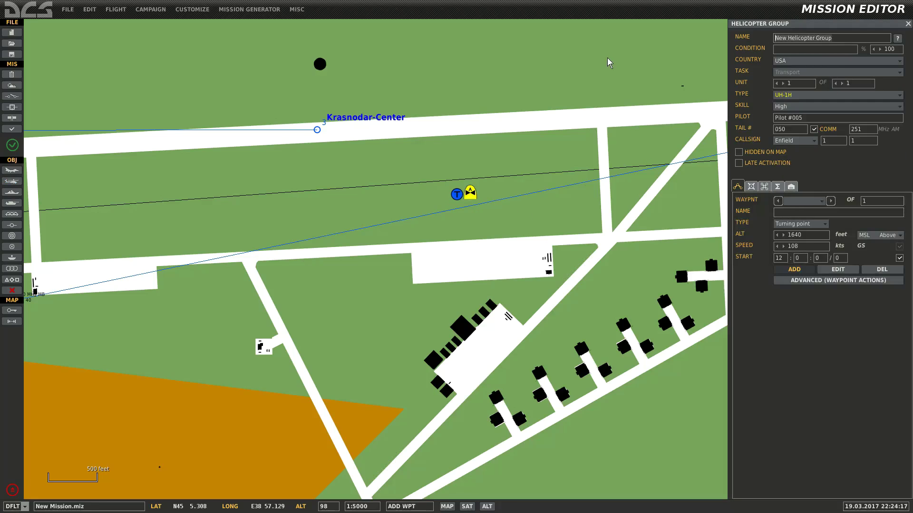
text(UH1)
- Set UH1 to Client skill with a Takeoff from ramp start
click(780, 106)
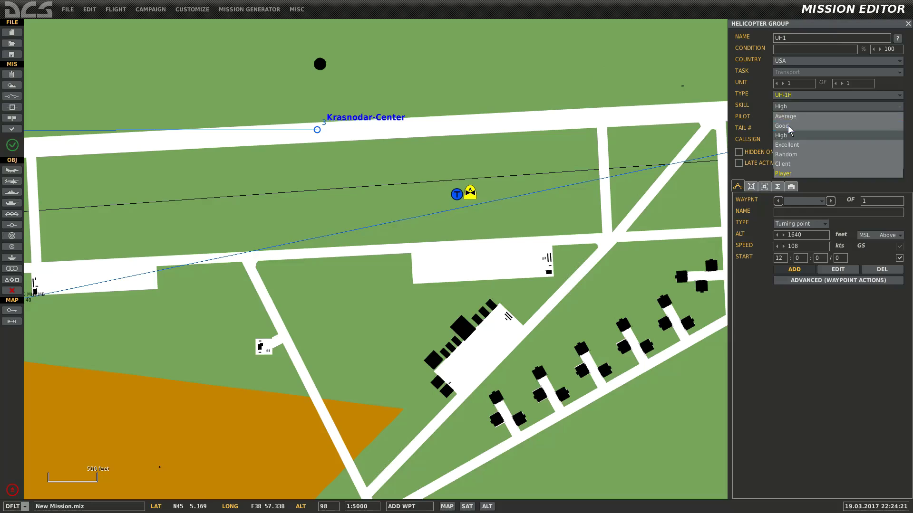
click(790, 163)
click(800, 223)
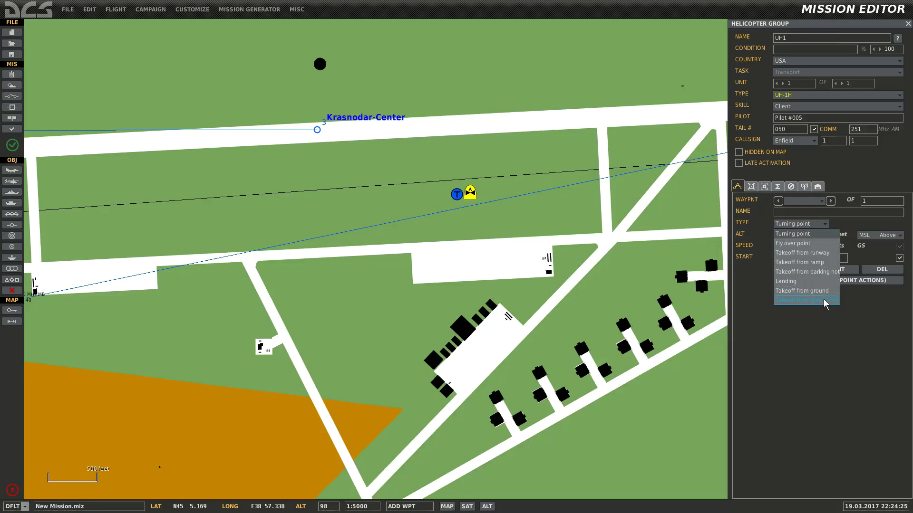
click(817, 263)
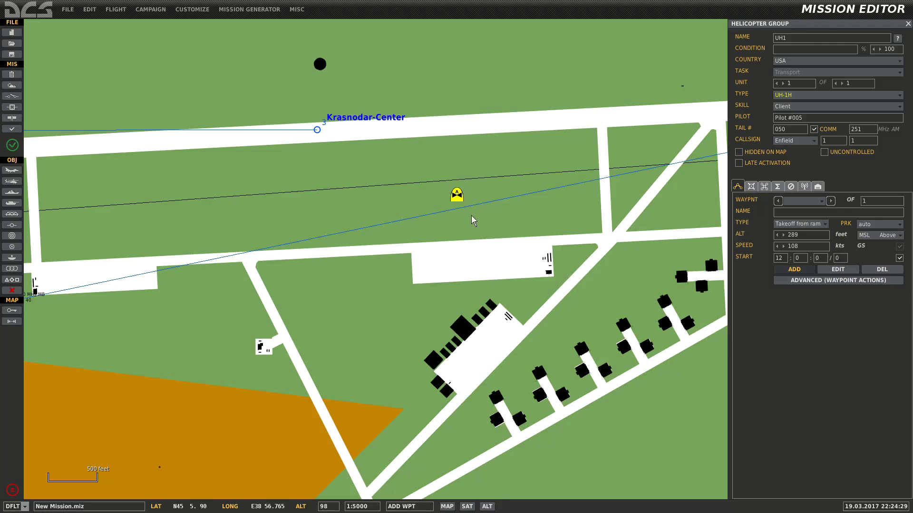
click(751, 187)
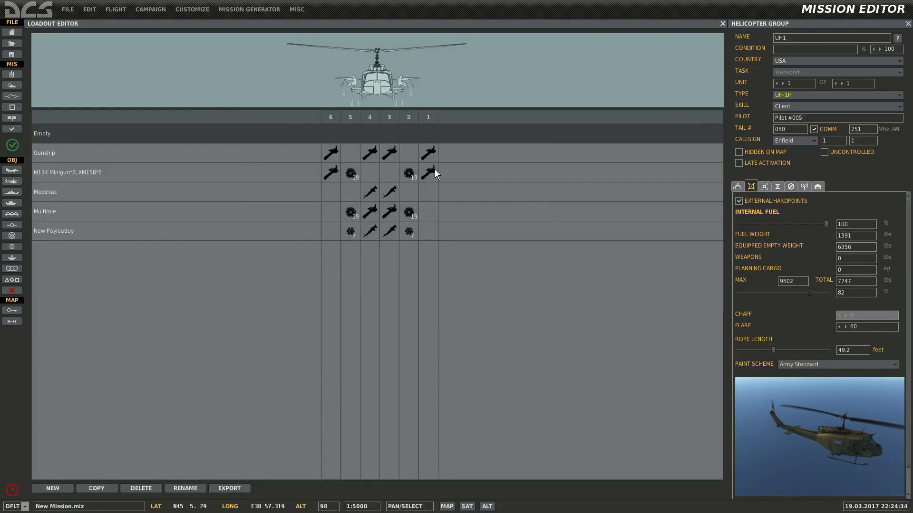
- Choose the New Payloaduy loadout with MK156 WP rocket pods on stations 5 and 2
click(69, 230)
click(352, 234)
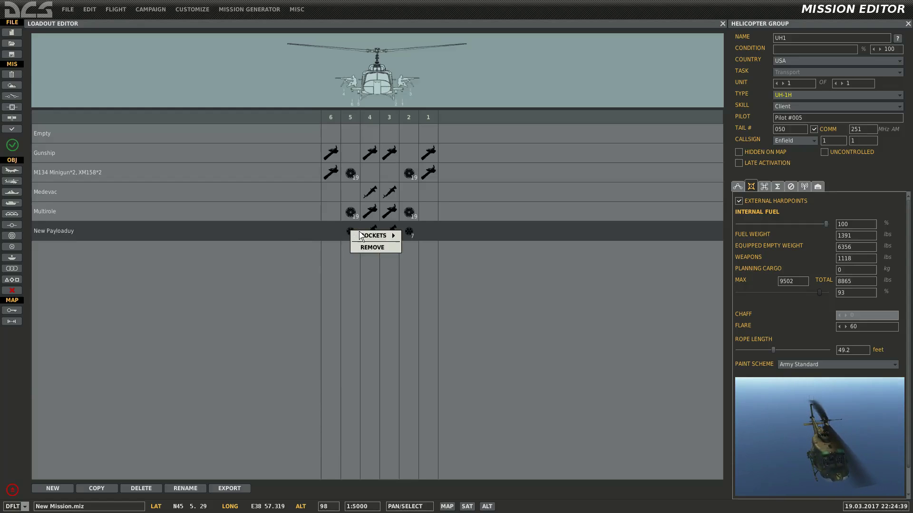
click(301, 248)
click(350, 232)
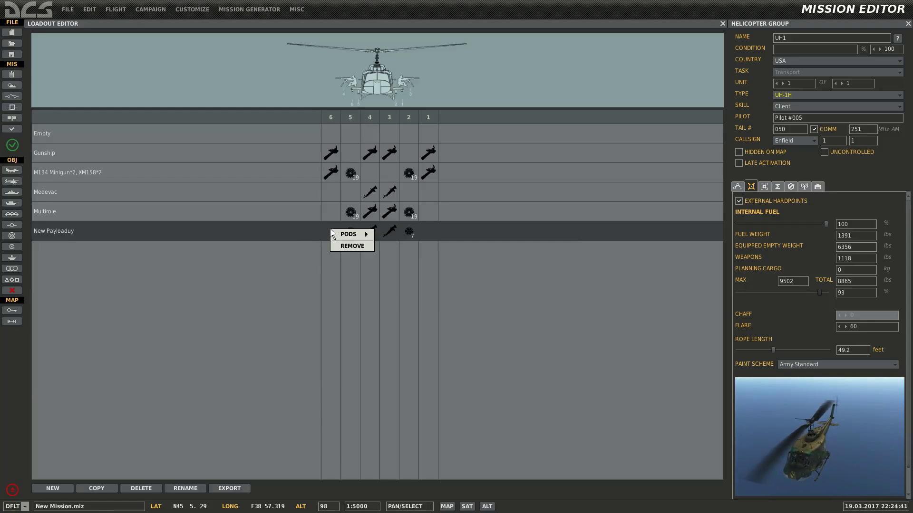
click(471, 275)
click(350, 233)
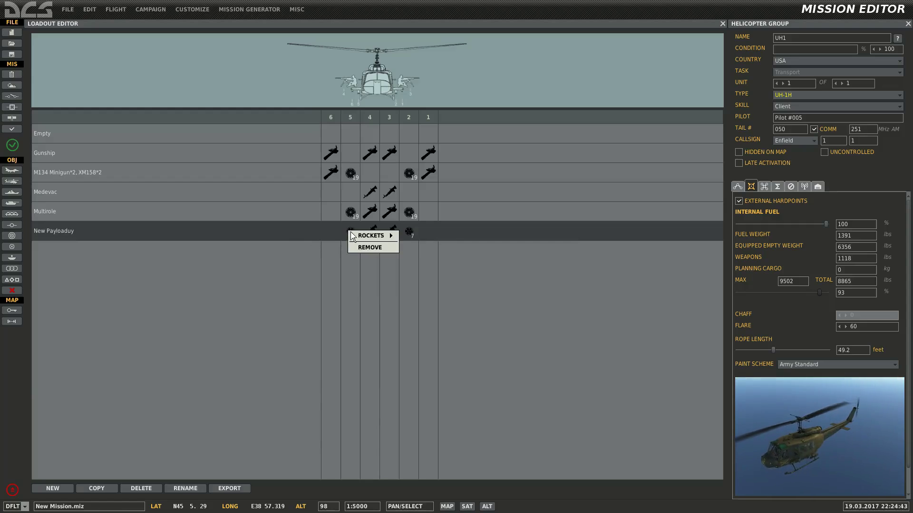
mouse_move(373, 236)
click(494, 248)
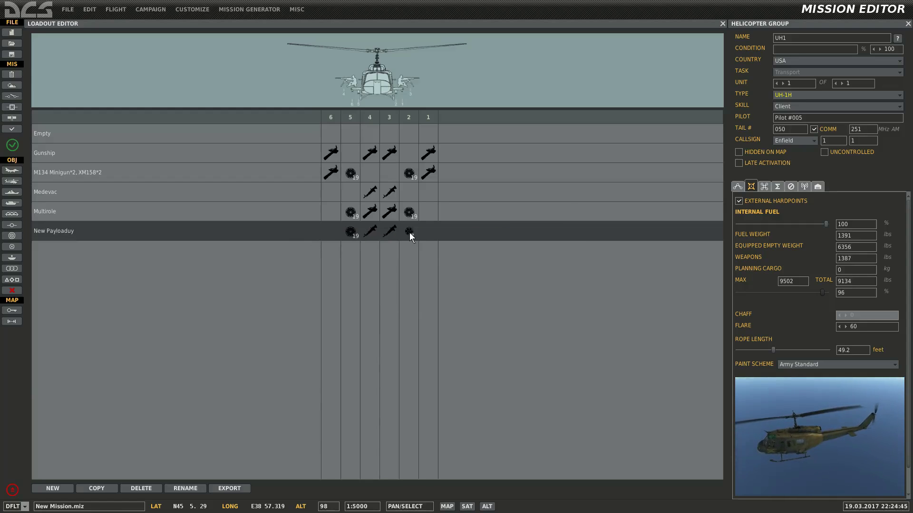
click(409, 232)
mouse_move(433, 238)
click(551, 250)
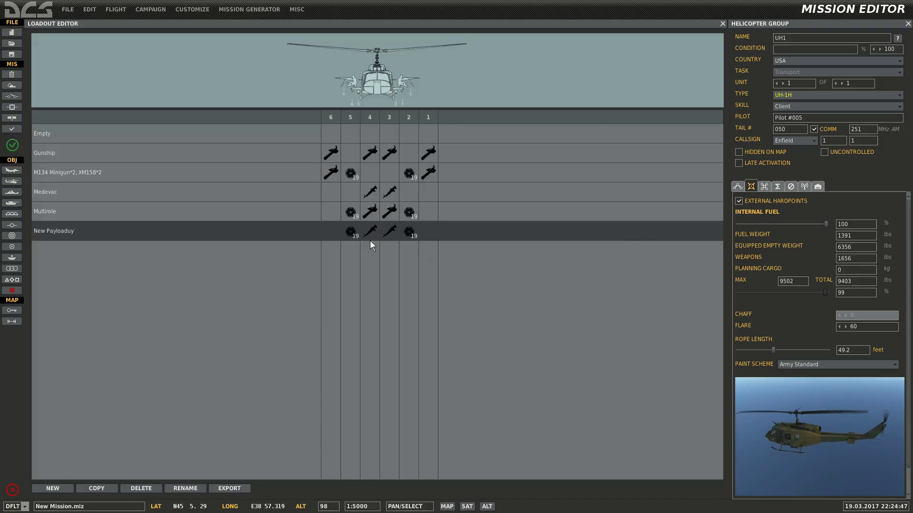
- Apply the US NAVY paint scheme to UH1 and review its special options
click(826, 364)
click(819, 402)
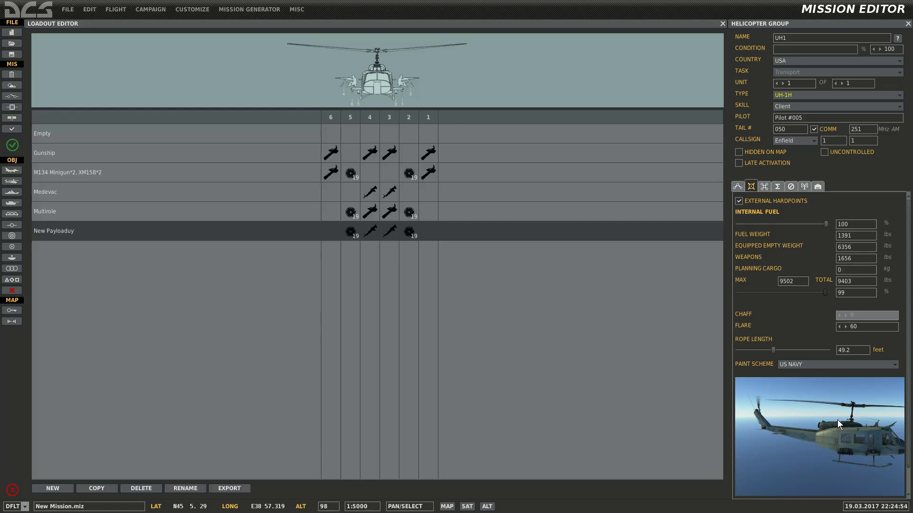
click(818, 186)
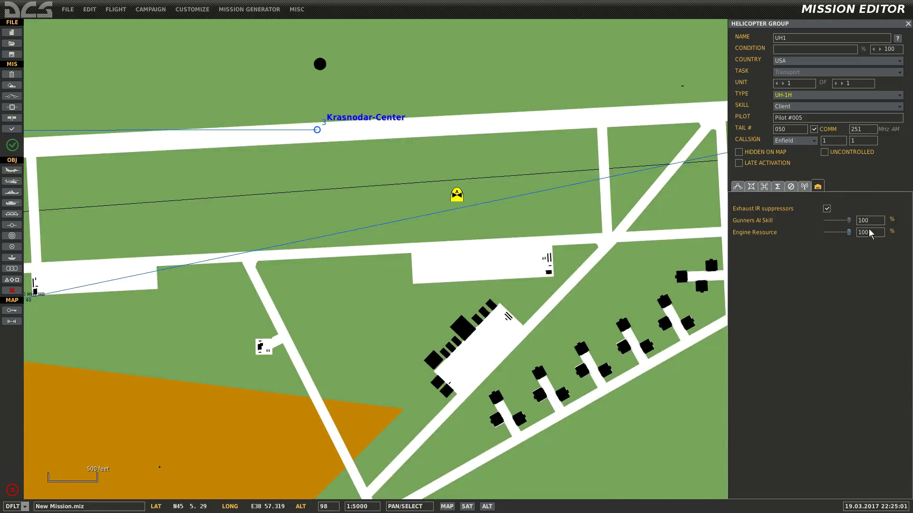
click(737, 186)
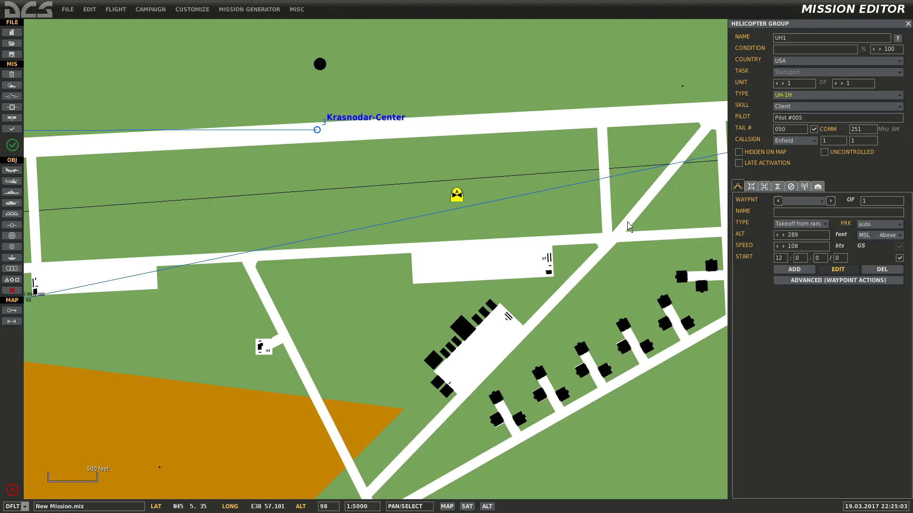
click(497, 221)
drag(544, 242, 204, 216)
- Select the parked M2000 and set its Rocket Burst Count to 1 Rocket
scroll(432, 135, up, 2)
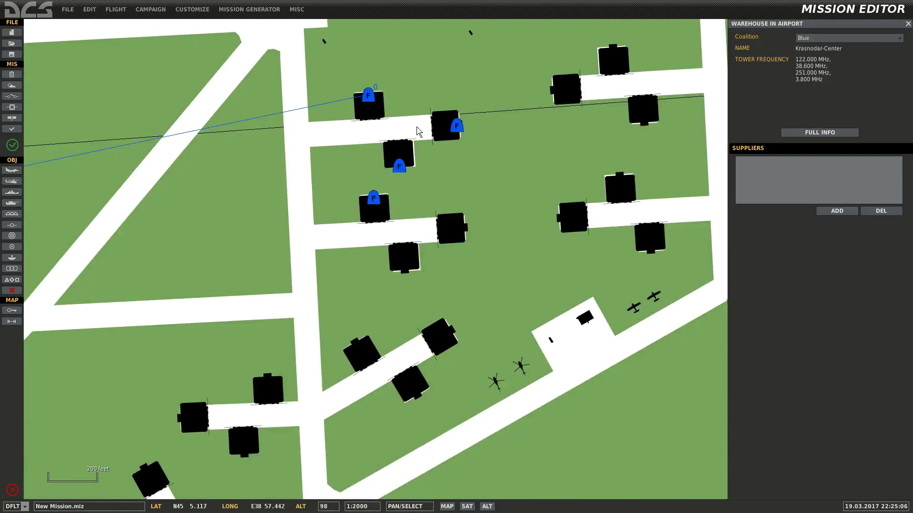
click(370, 98)
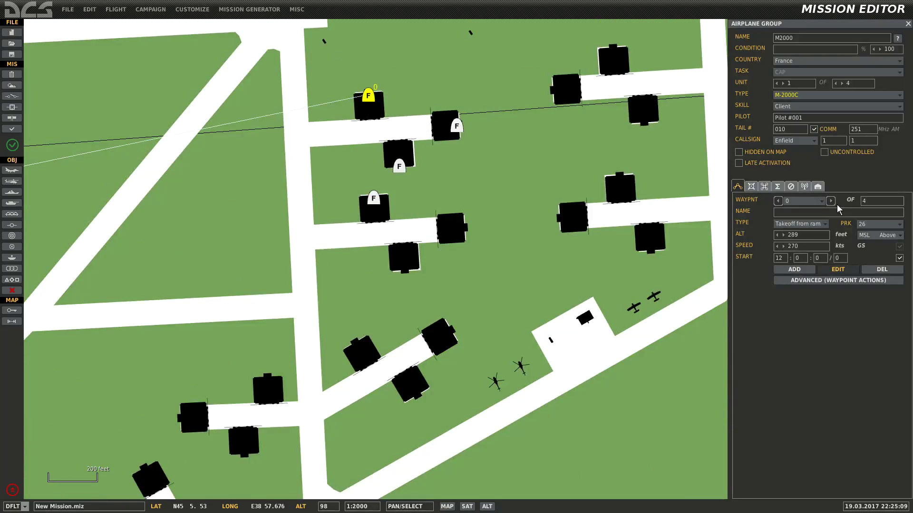
click(818, 187)
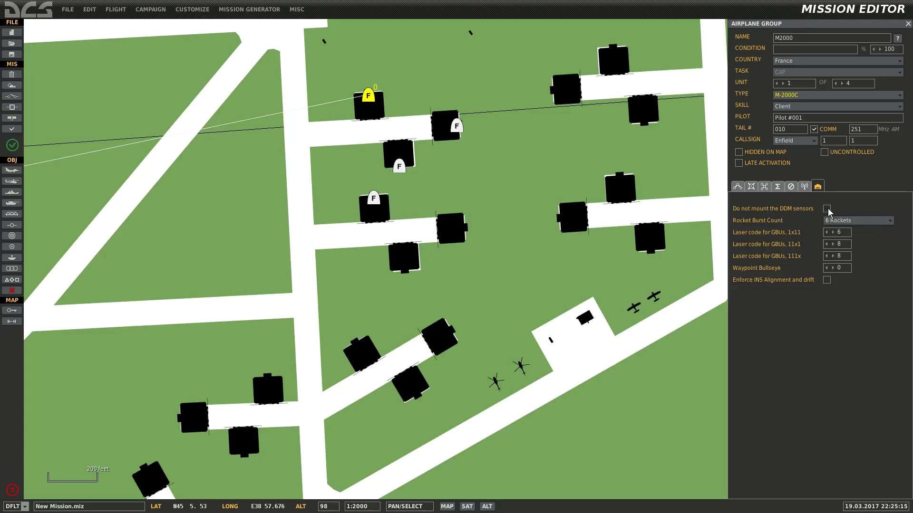
click(878, 221)
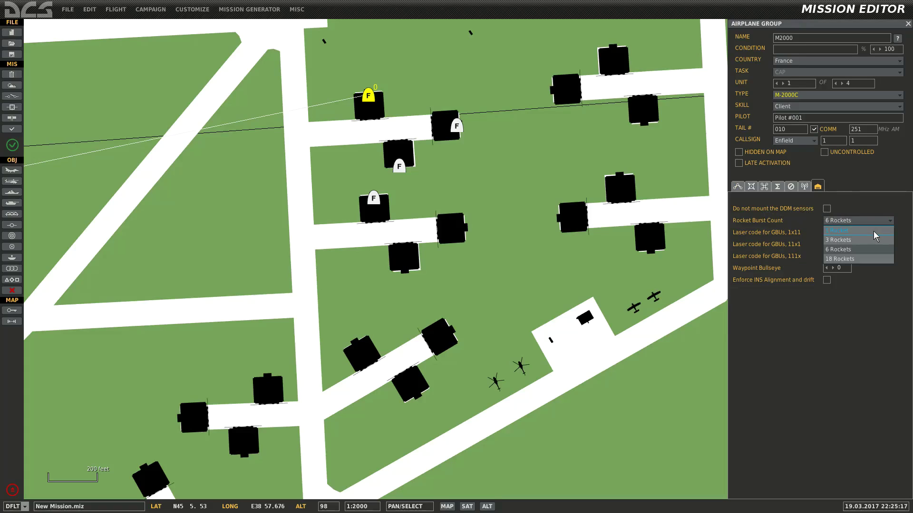
click(876, 231)
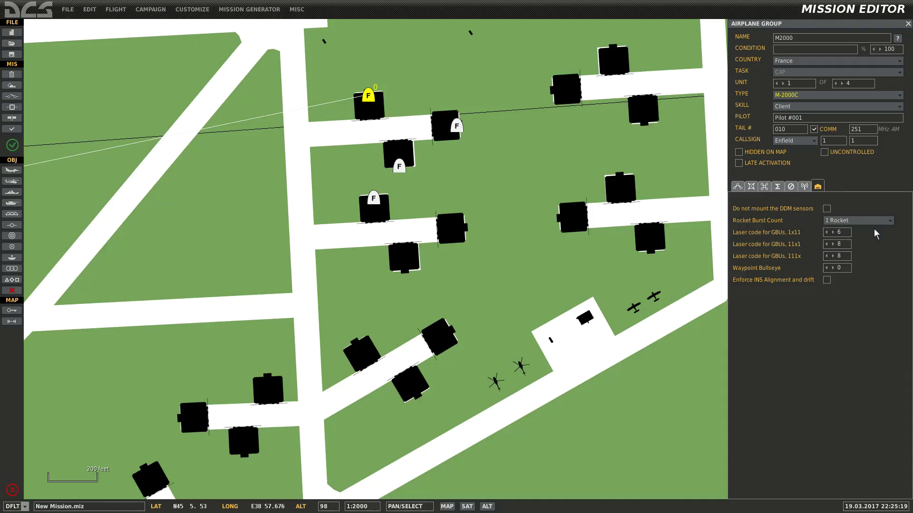
click(737, 186)
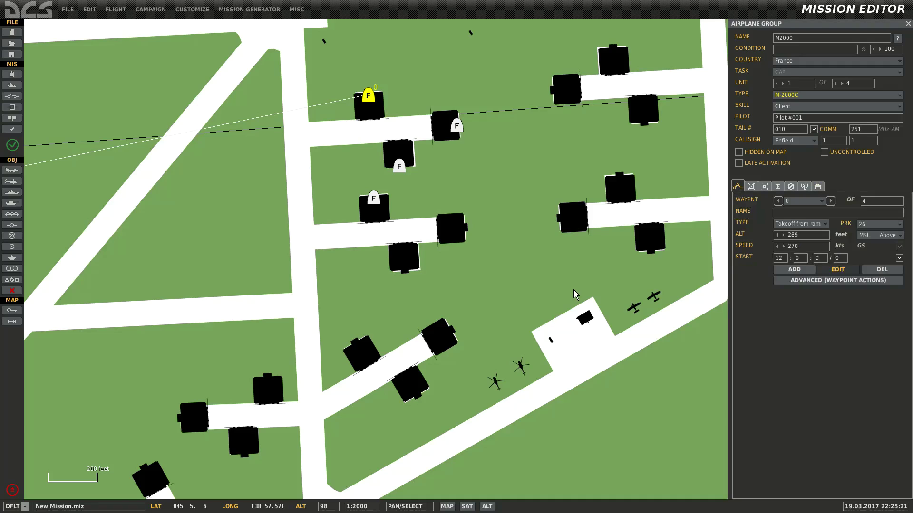
scroll(573, 289, down, 10)
- Place a new ground vehicle group near waypoint 2 on the Krasnodar map
drag(488, 233, 650, 184)
scroll(651, 184, down, 2)
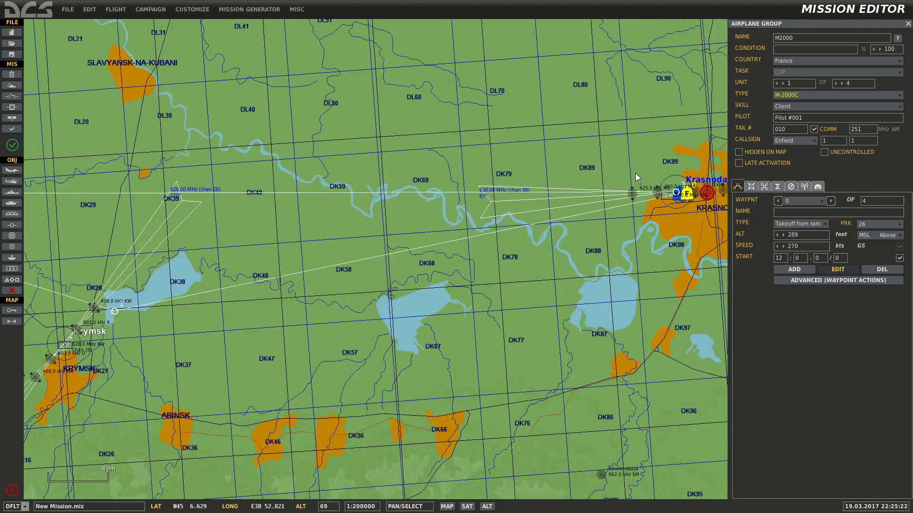
drag(90, 232, 448, 298)
scroll(351, 195, up, 6)
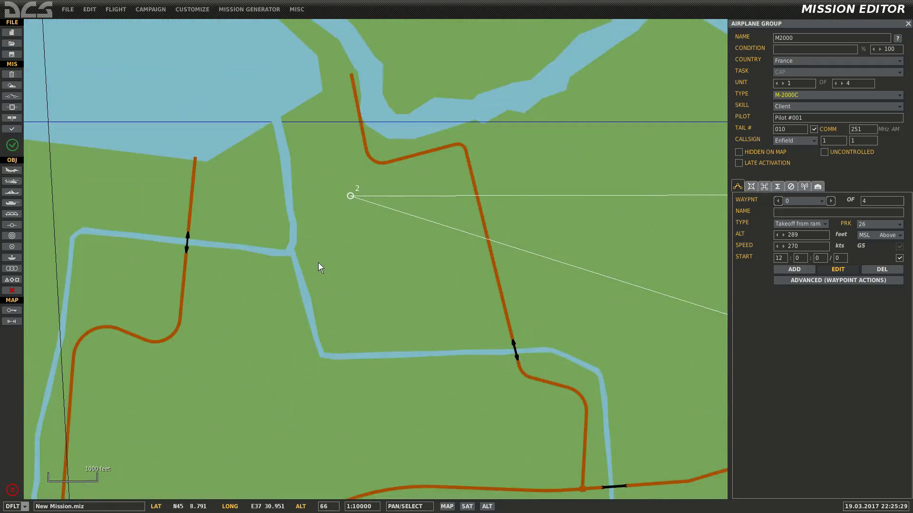
click(12, 204)
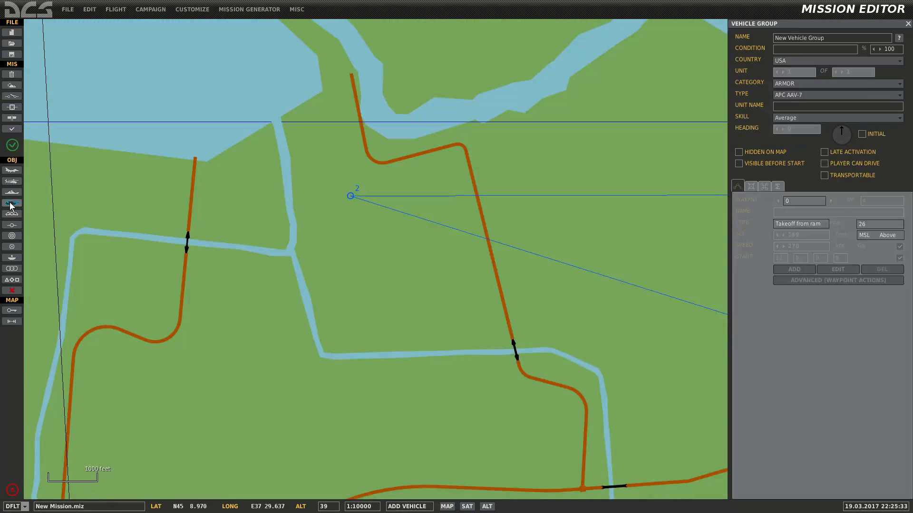
click(369, 230)
- Make it Russian group BAD GROUP 1 with four AAA ZU-23 Closed air-defence units
click(782, 62)
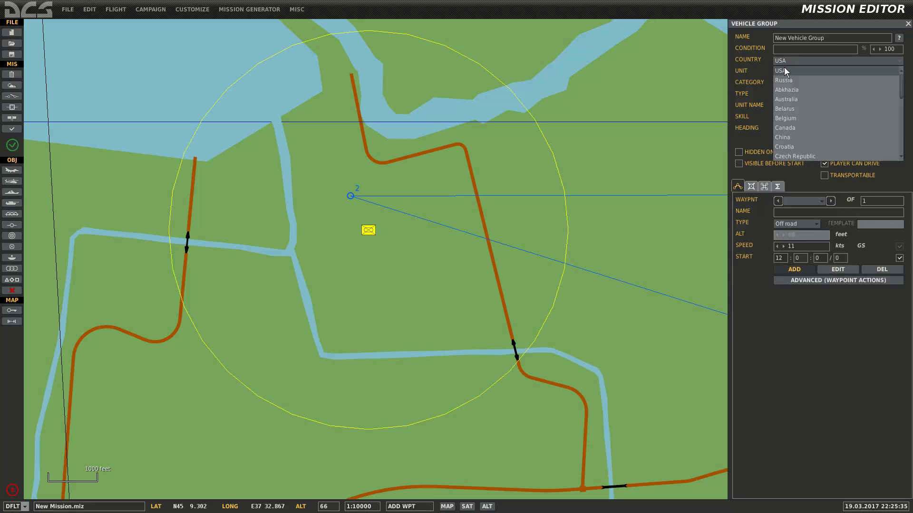
click(786, 80)
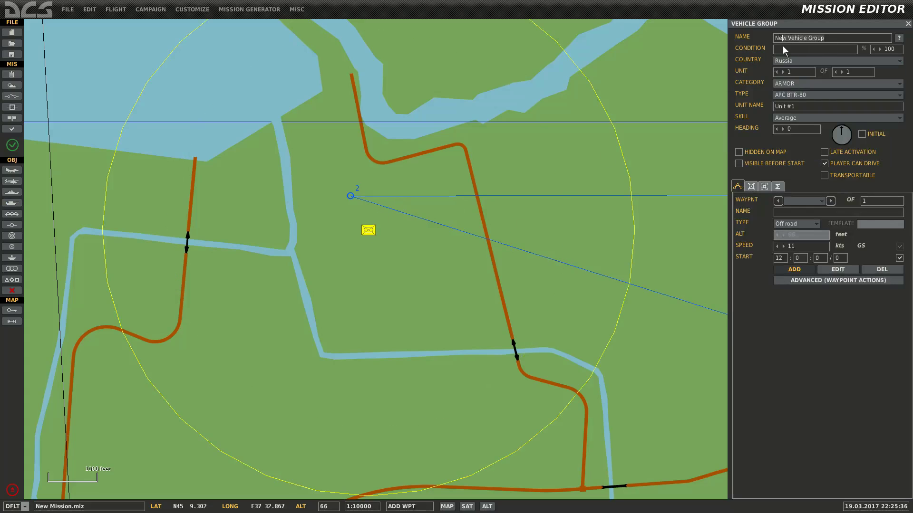
text(BAD GROUP 1)
click(790, 83)
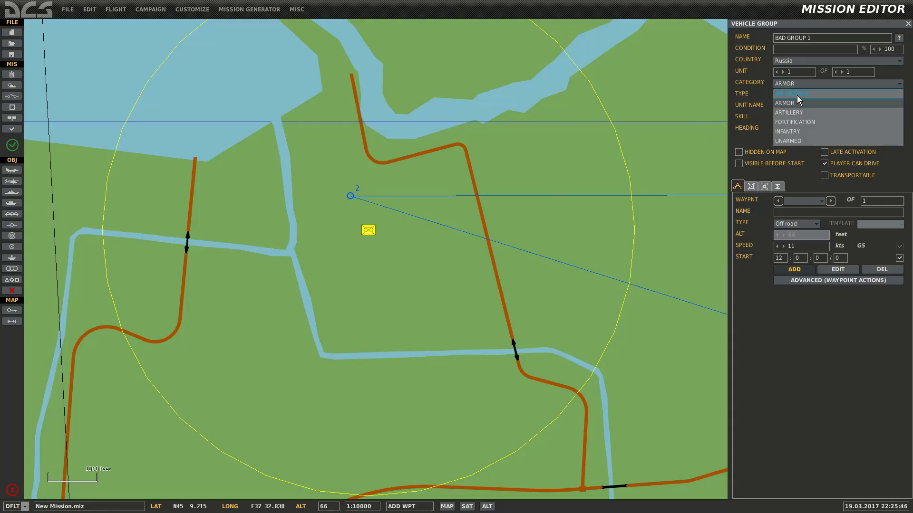
click(798, 93)
click(809, 95)
click(810, 105)
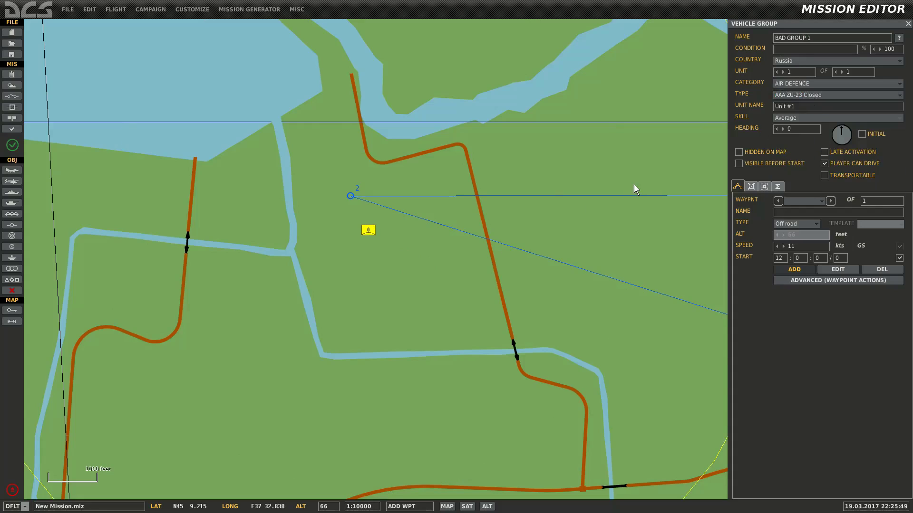
click(842, 72)
click(842, 72)
click(842, 72)
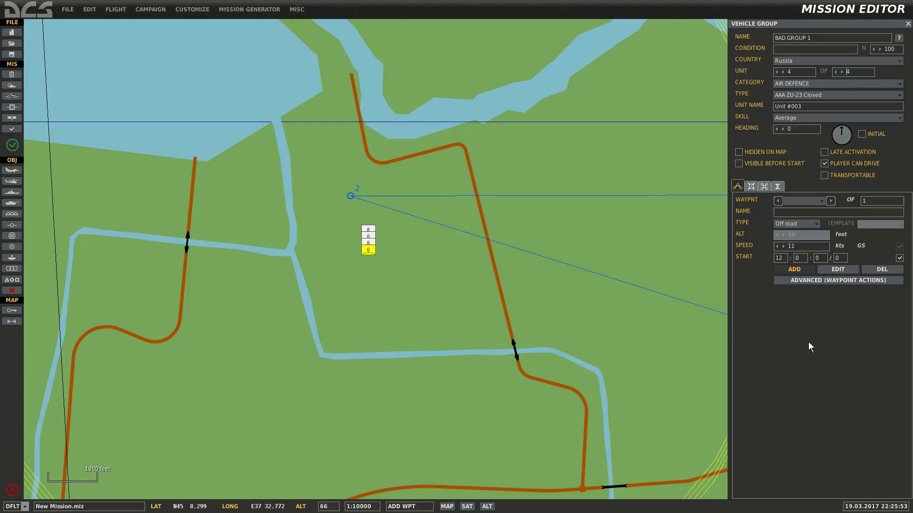
- Drag BAD GROUP 1's guns roughly toward waypoint 2 and the riverbank
click(370, 235)
scroll(370, 233, up, 2)
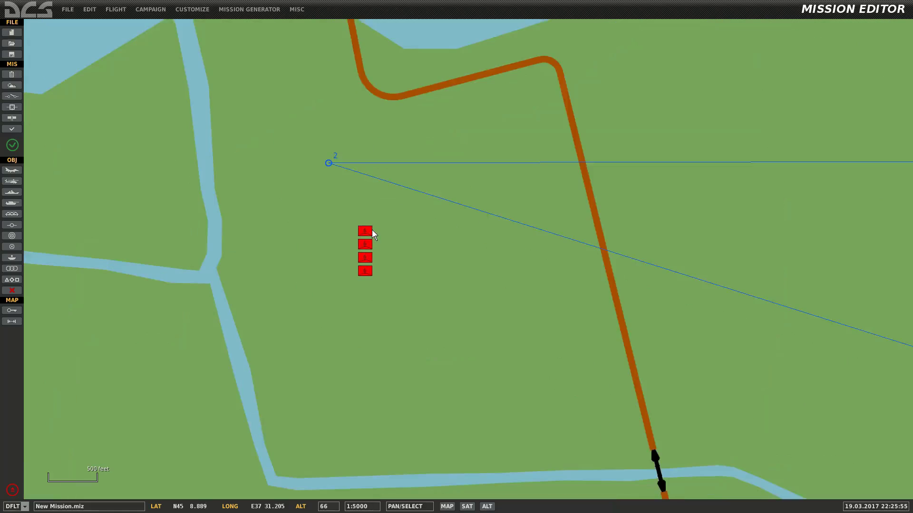
drag(367, 229, 635, 458)
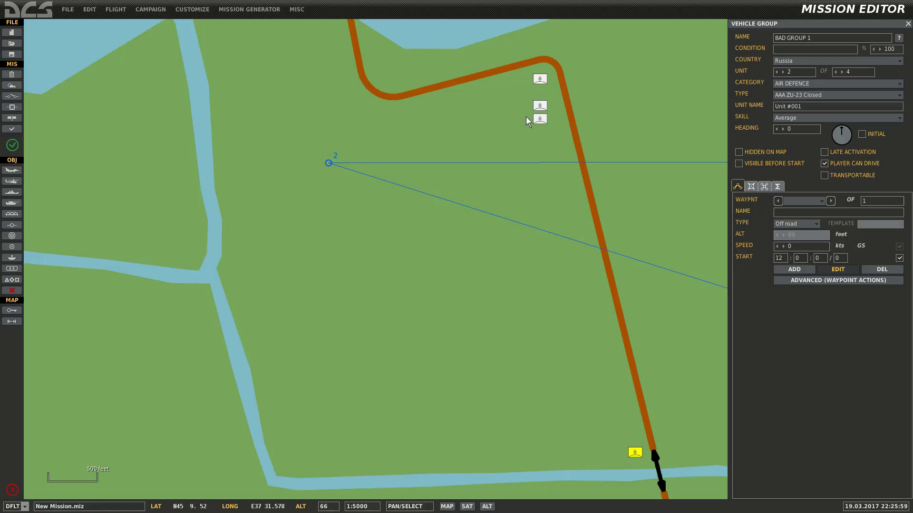
drag(540, 119, 285, 468)
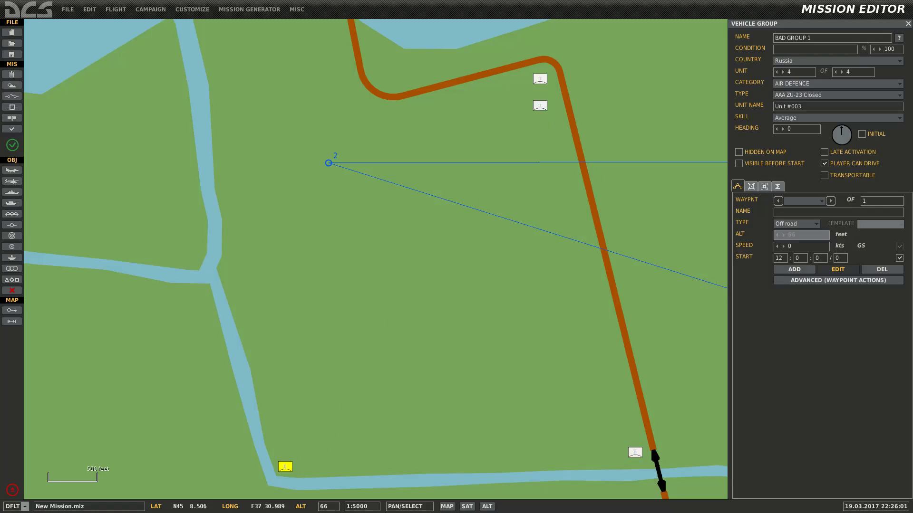
drag(540, 106, 249, 160)
- In satellite view, put the four ZU-23 guns on the field's corners and waypoint 2 at its centre
click(467, 507)
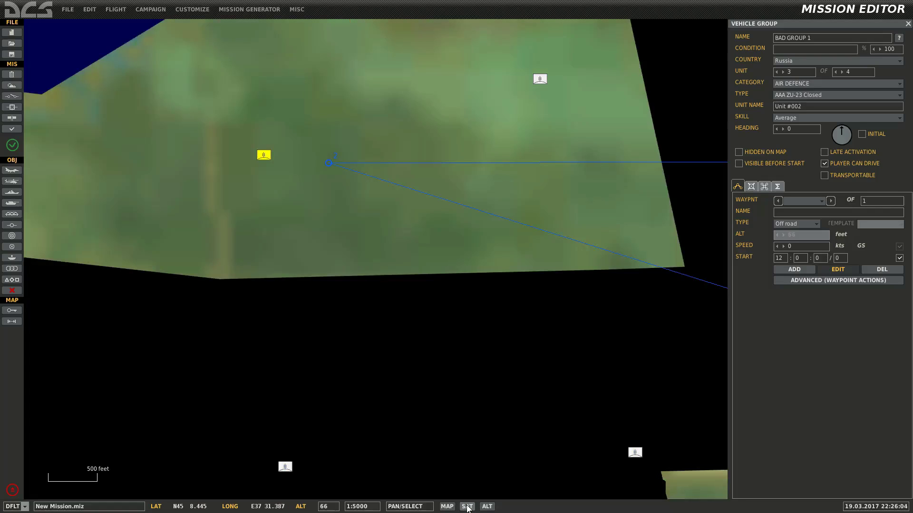
scroll(451, 326, down, 1)
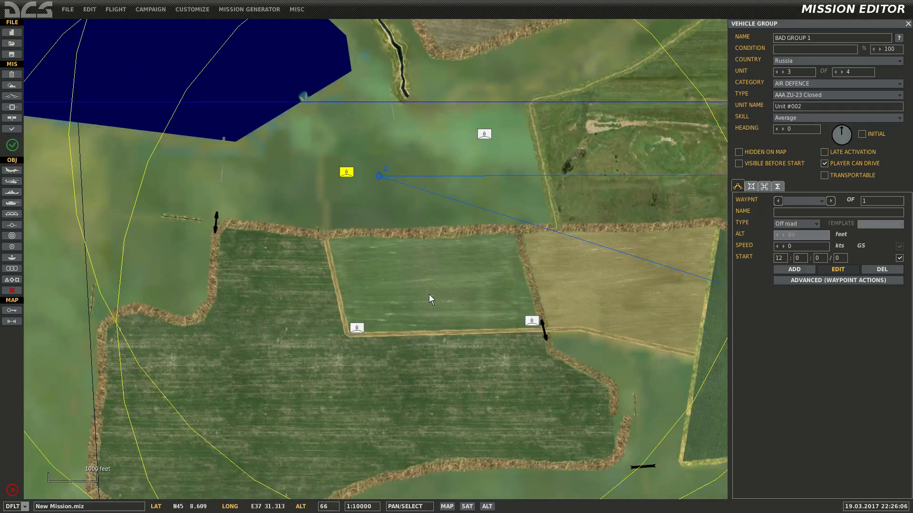
scroll(429, 294, up, 1)
drag(460, 295, 456, 325)
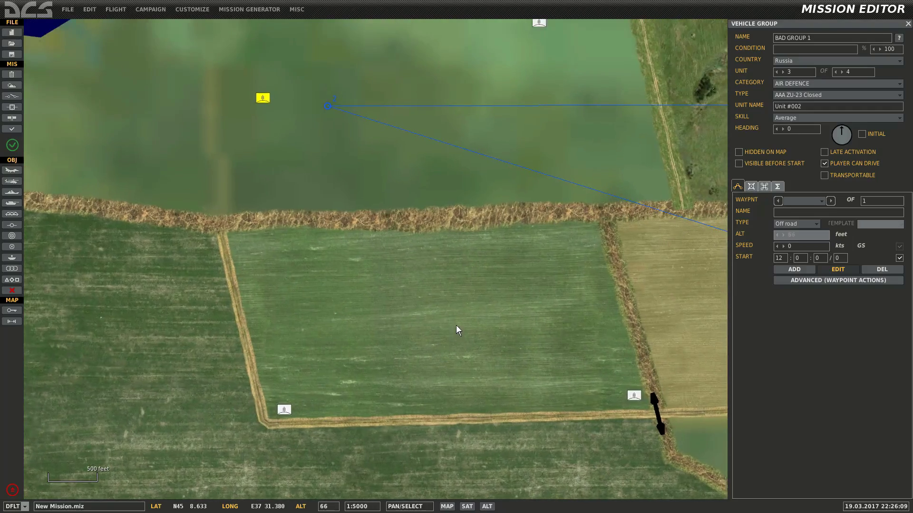
scroll(456, 325, down, 1)
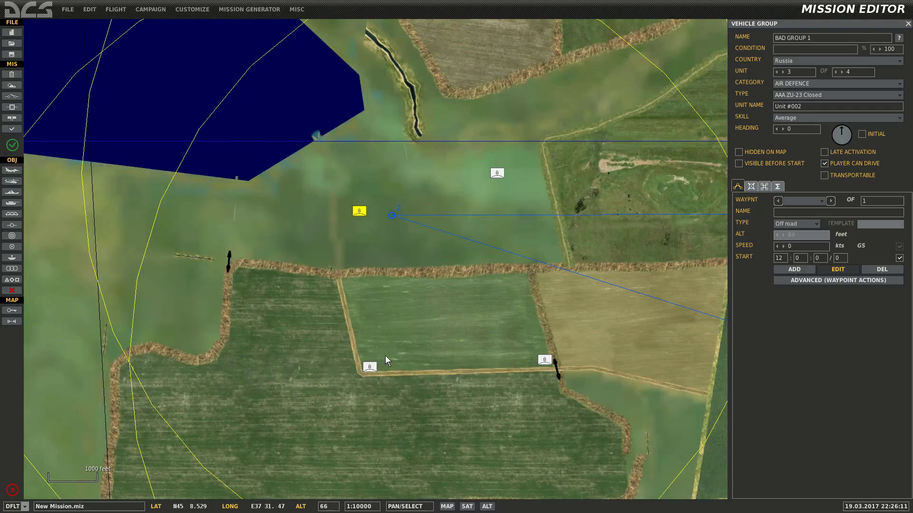
drag(497, 174, 521, 281)
drag(381, 316, 351, 284)
drag(393, 473, 368, 366)
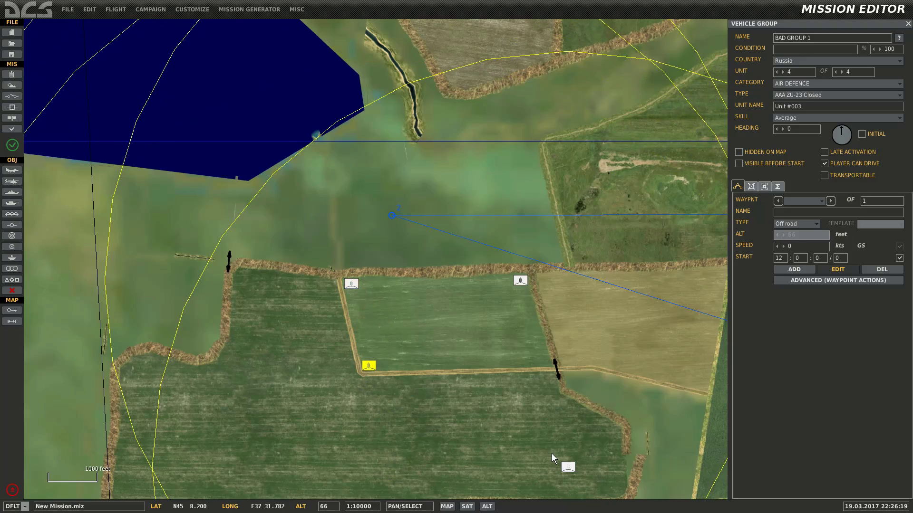
drag(569, 471, 545, 368)
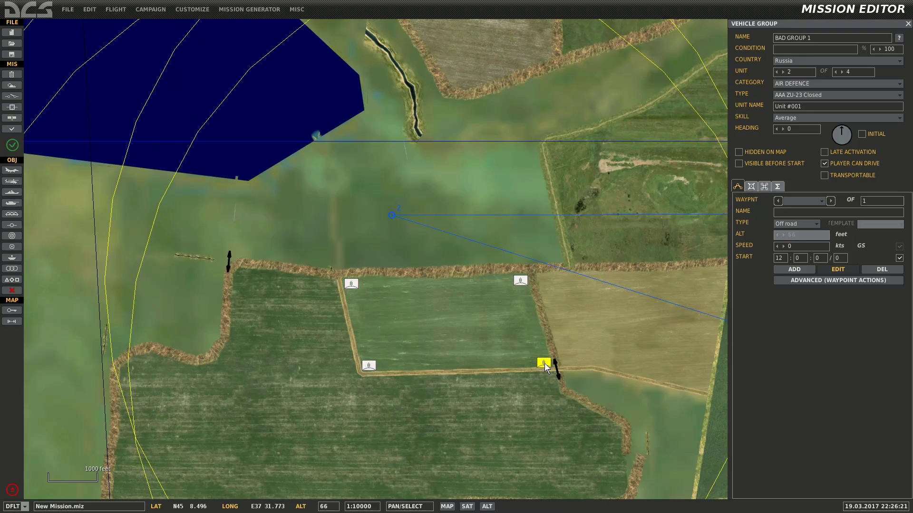
scroll(546, 368, up, 1)
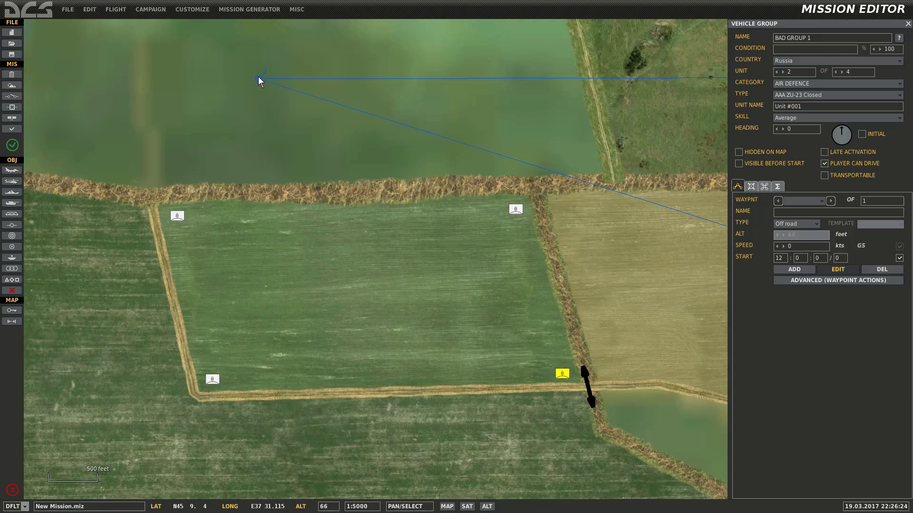
drag(258, 77, 351, 299)
- Add a fifth unit to BAD GROUP 1 as a Barracks armed fortification
click(362, 261)
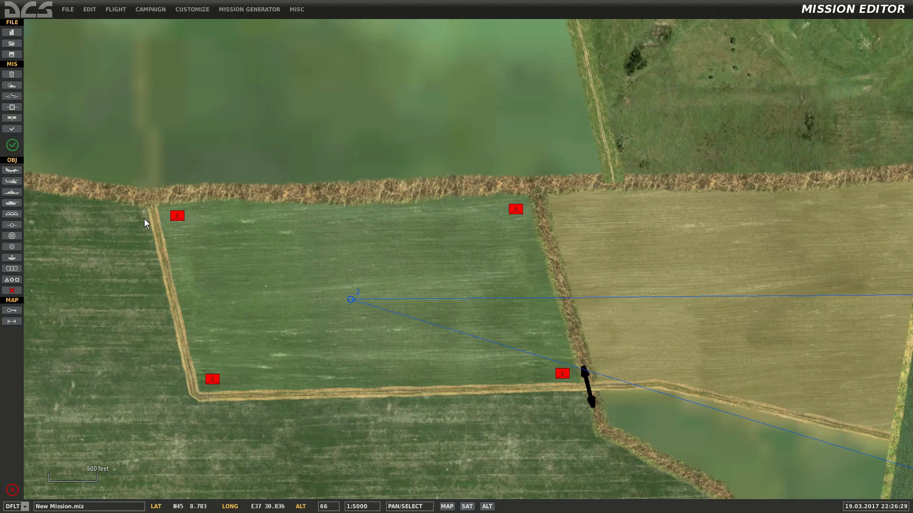
click(178, 216)
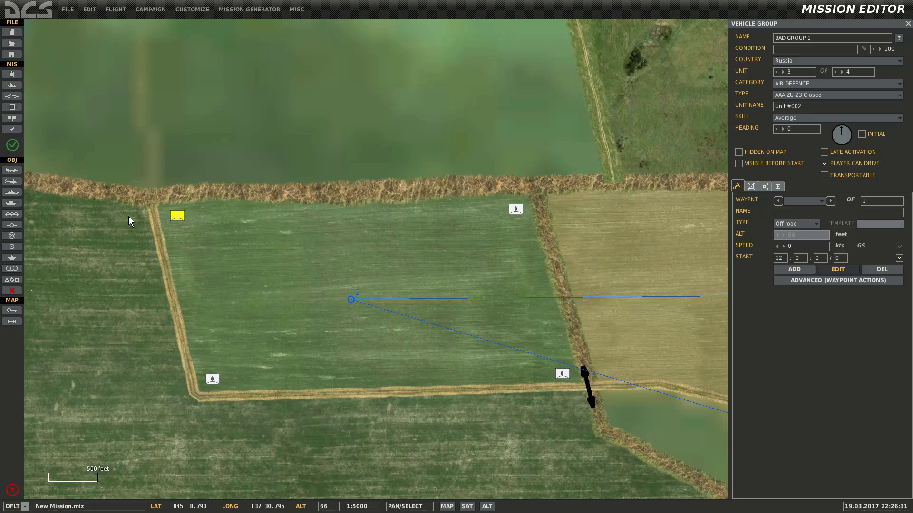
click(252, 420)
click(178, 217)
click(783, 73)
click(844, 72)
click(829, 93)
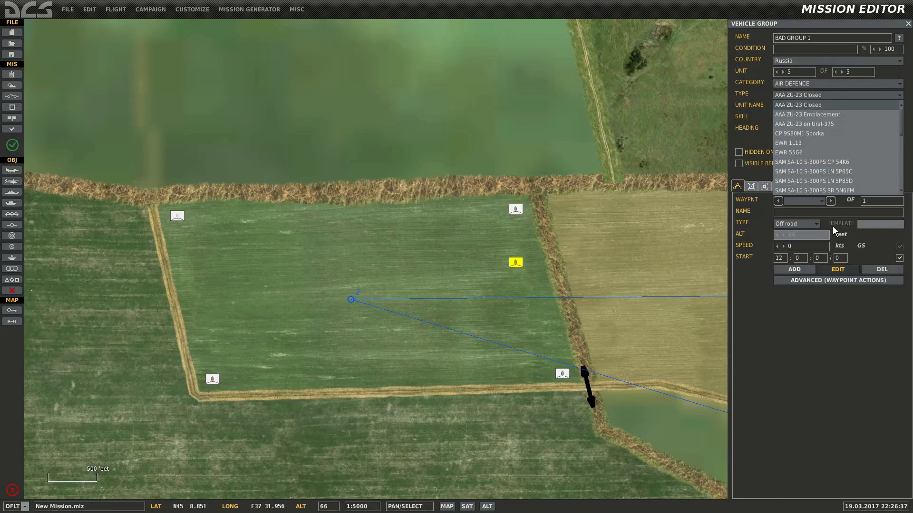
scroll(843, 176, down, 3)
click(818, 84)
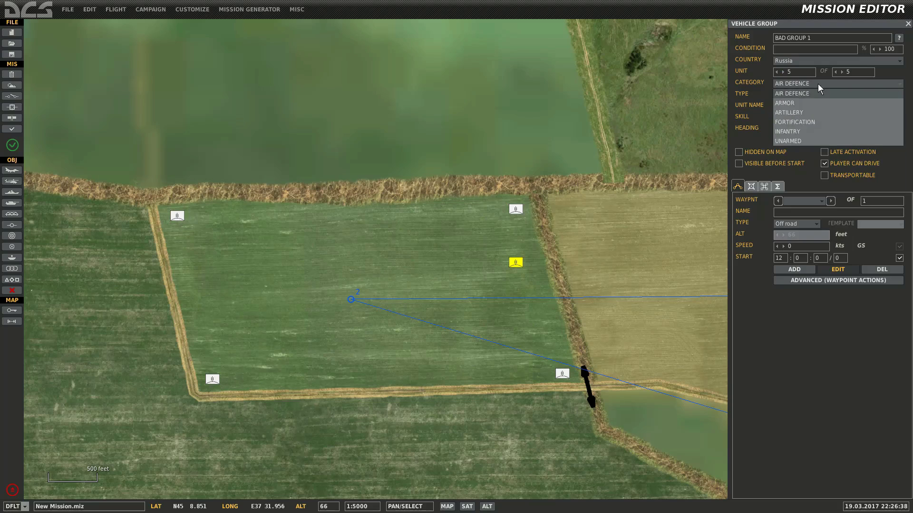
click(808, 122)
click(812, 96)
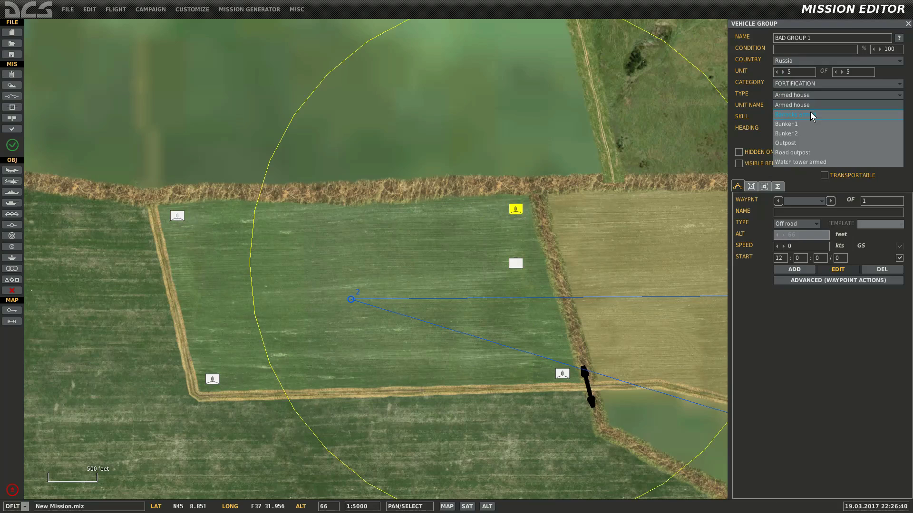
click(810, 112)
- Add two more barracks and arrange all three beside waypoint 2 near the field centre
click(592, 251)
drag(521, 267, 318, 302)
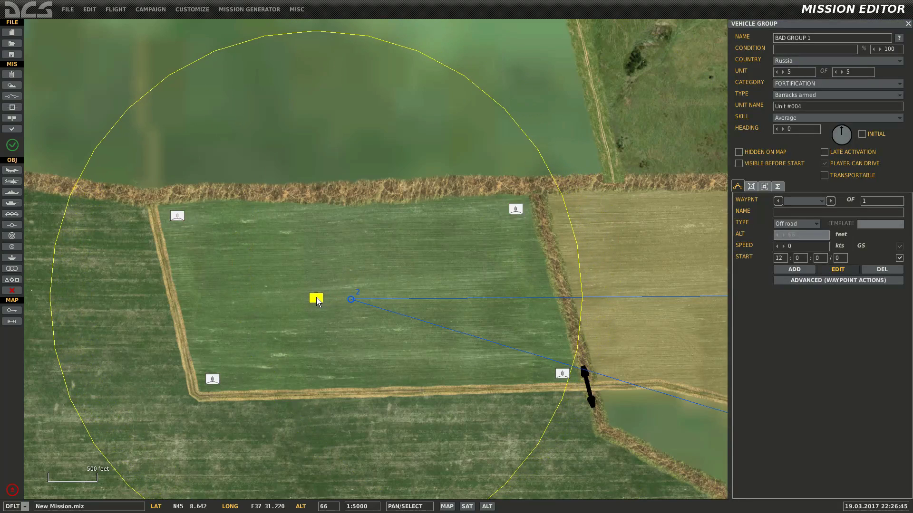
click(842, 72)
click(841, 72)
click(537, 287)
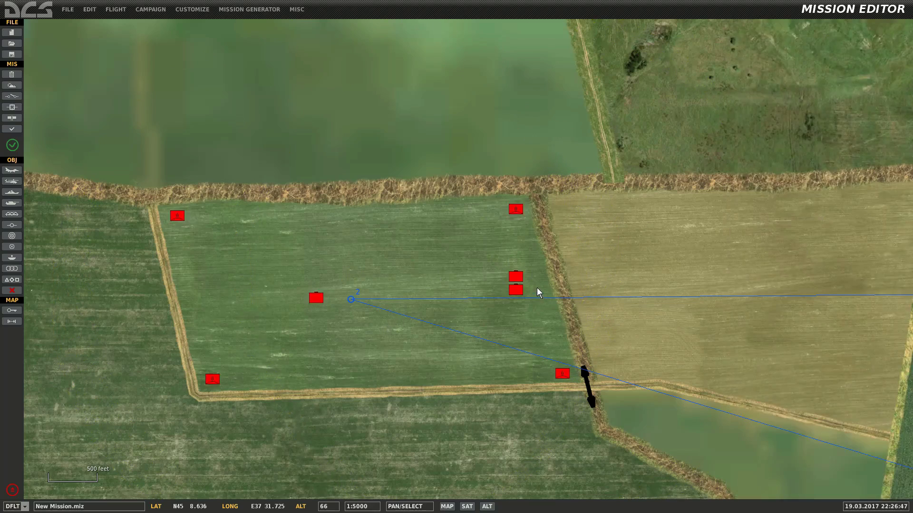
drag(516, 276, 391, 300)
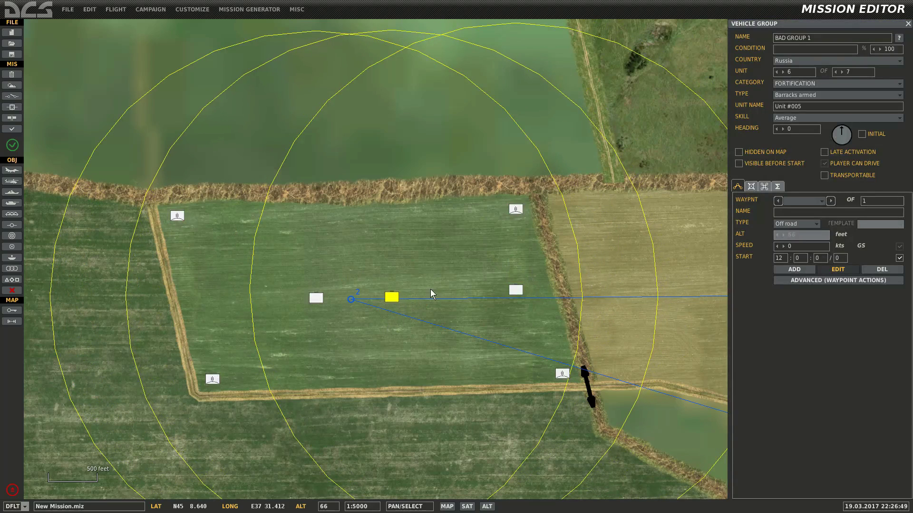
drag(518, 287, 458, 297)
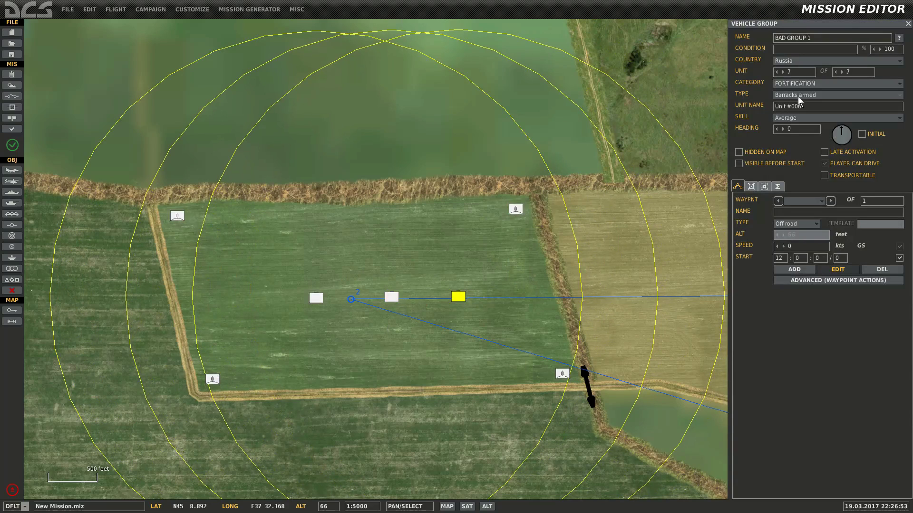
- Add an eighth unit to BAD GROUP 1 as an unarmed Fuel Truck ATMZ-5
click(842, 73)
click(834, 84)
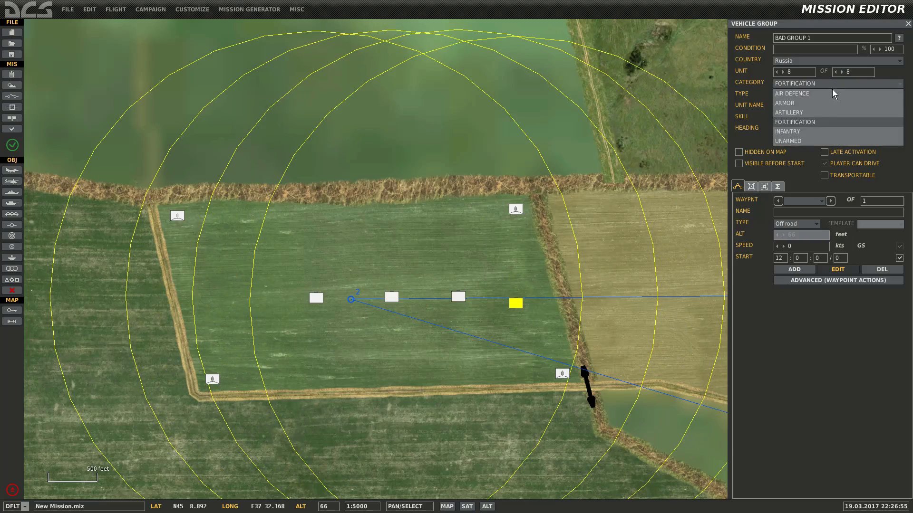
click(814, 138)
click(806, 95)
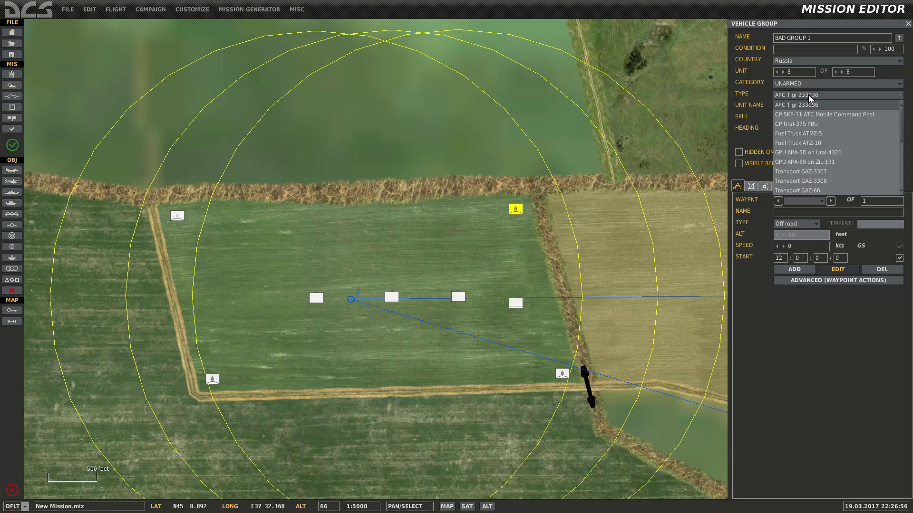
click(831, 115)
click(752, 186)
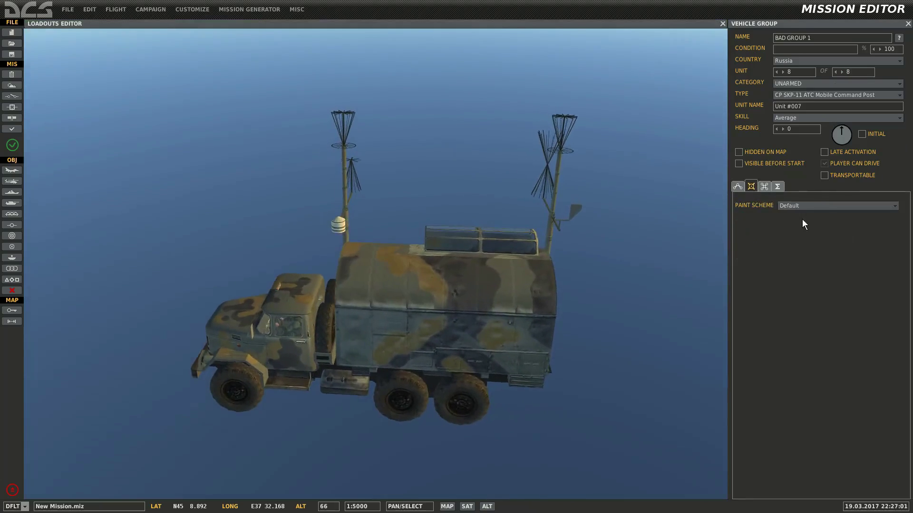
click(851, 98)
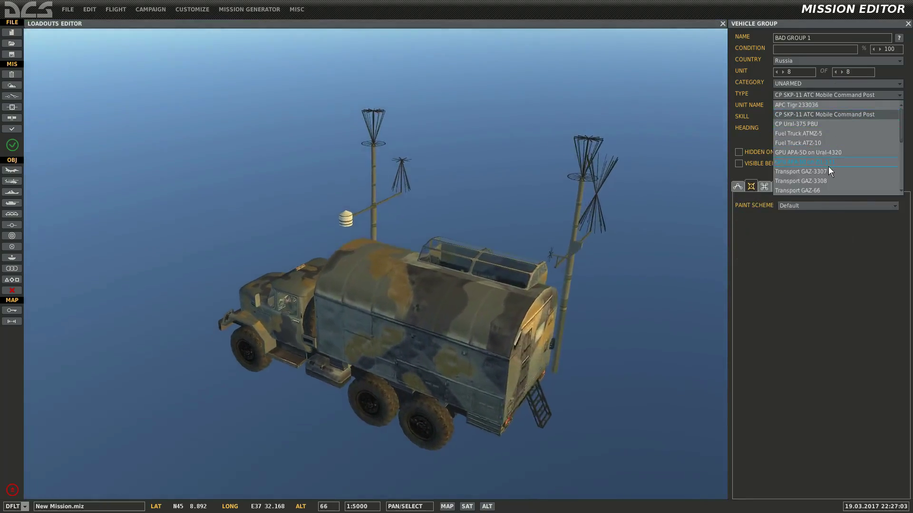
scroll(828, 166, down, 3)
click(818, 114)
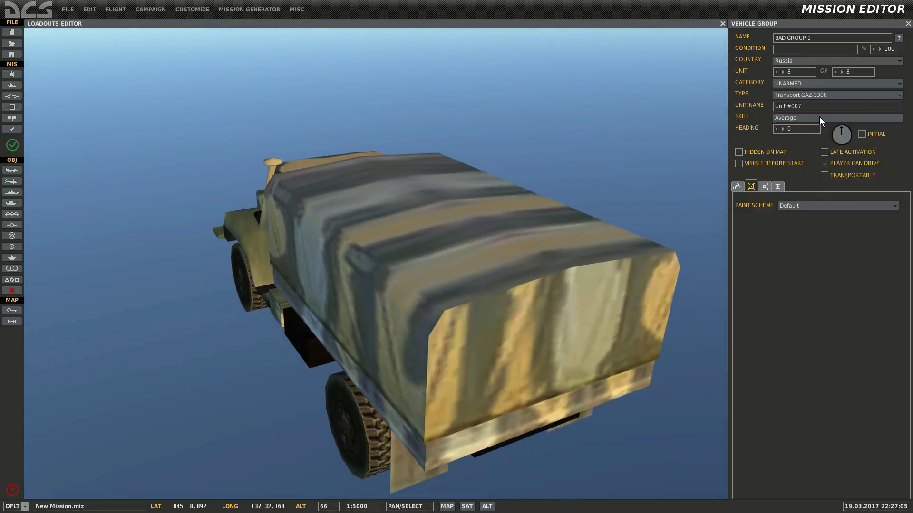
key(Up)
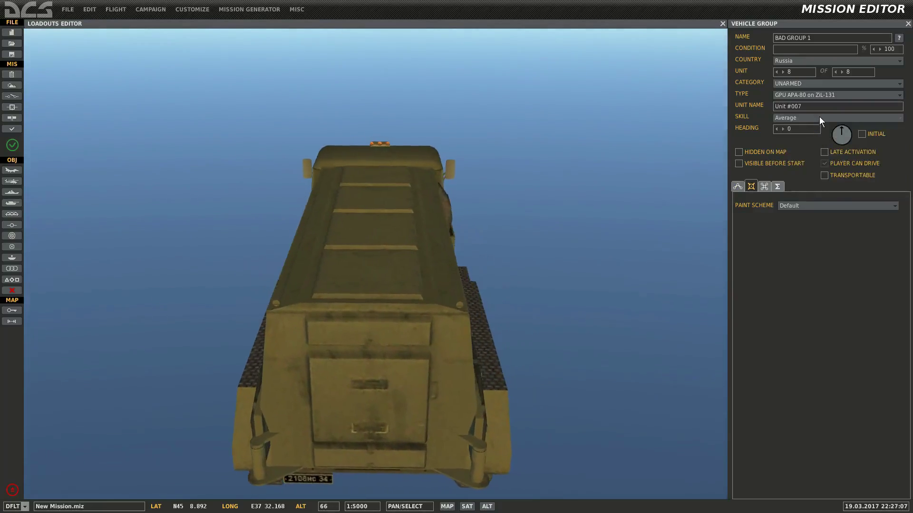
key(Up)
key(Up)
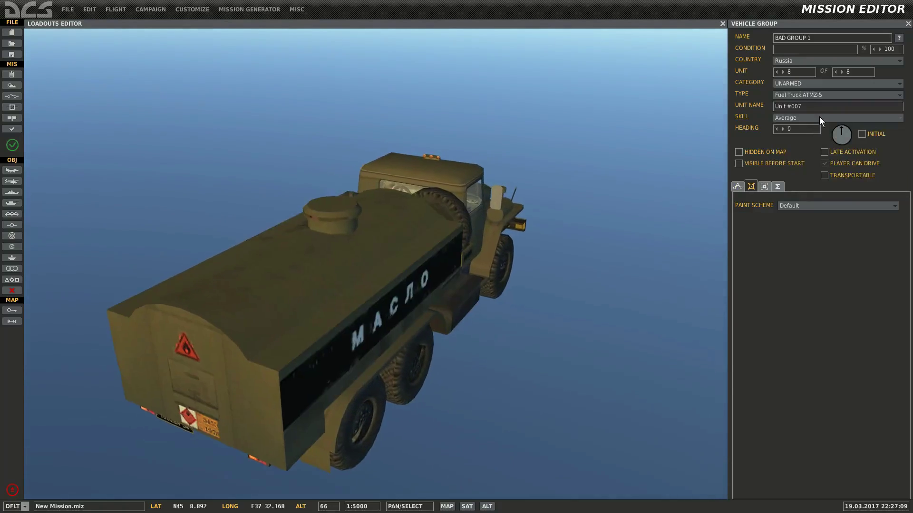
click(738, 187)
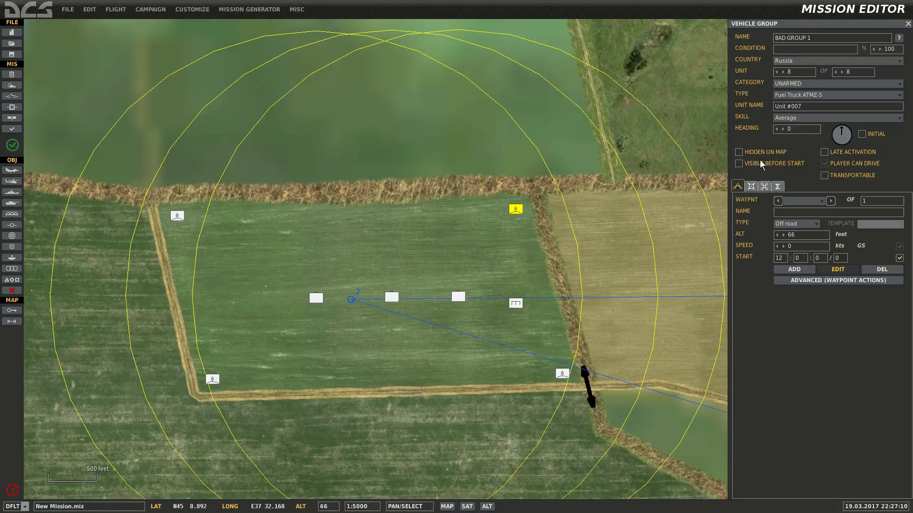
- Add two more fuel trucks and line all three up beneath the central buildings
click(842, 72)
click(842, 72)
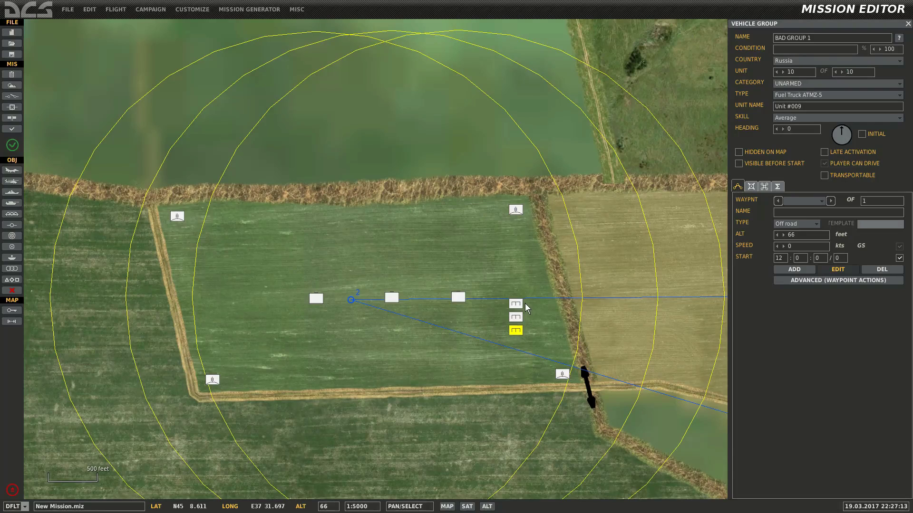
drag(517, 305, 393, 311)
drag(522, 334, 318, 316)
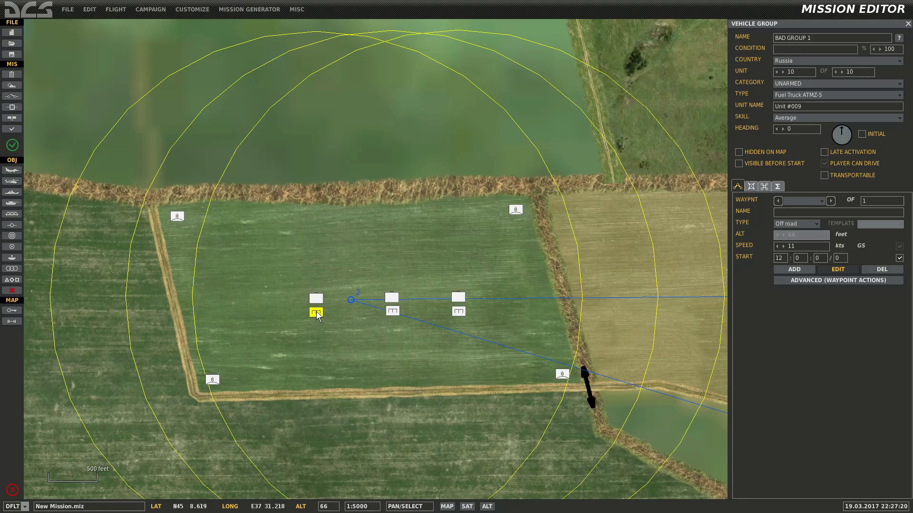
scroll(415, 236, down, 10)
click(415, 236)
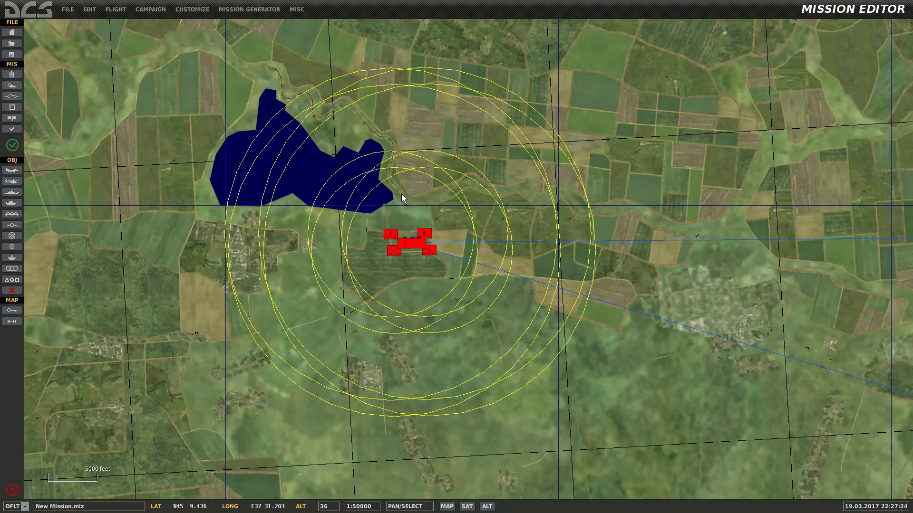
- Place a new ground group on the target field with two SA-9 Strela-1 9P31 units
scroll(402, 193, up, 3)
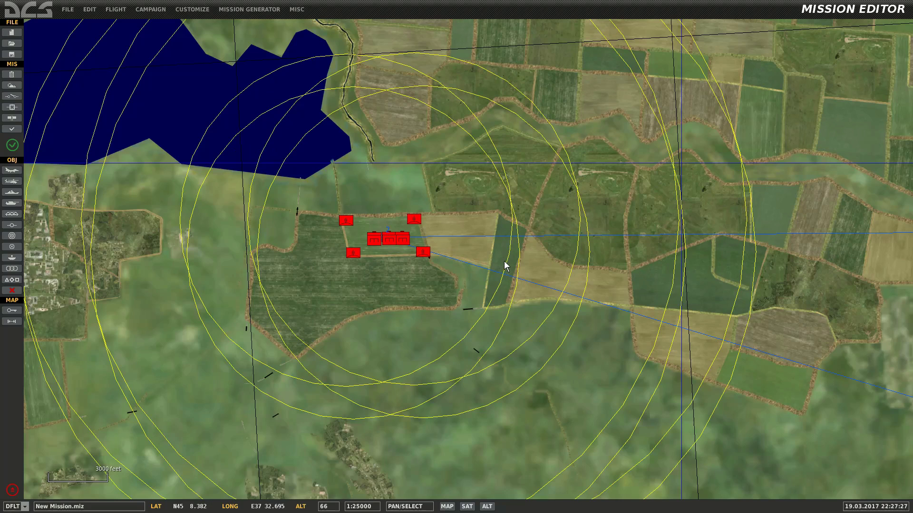
scroll(404, 236, up, 4)
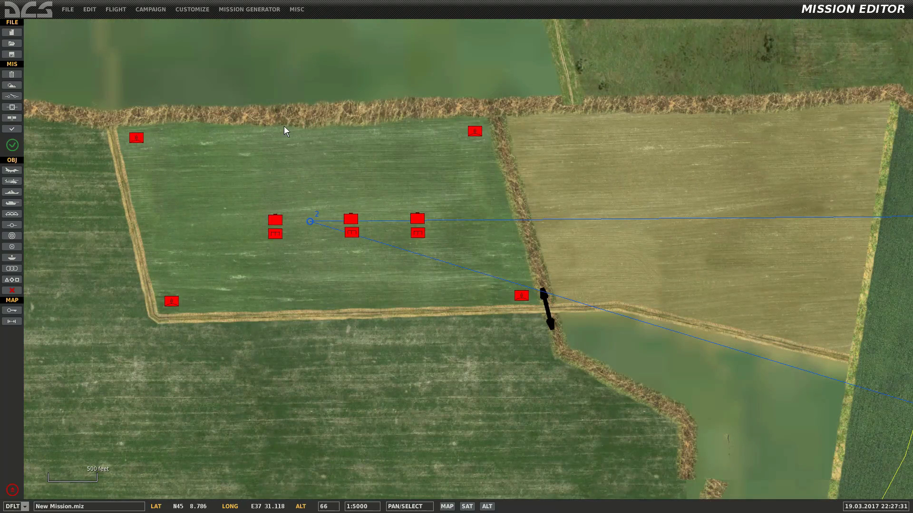
drag(250, 143, 402, 170)
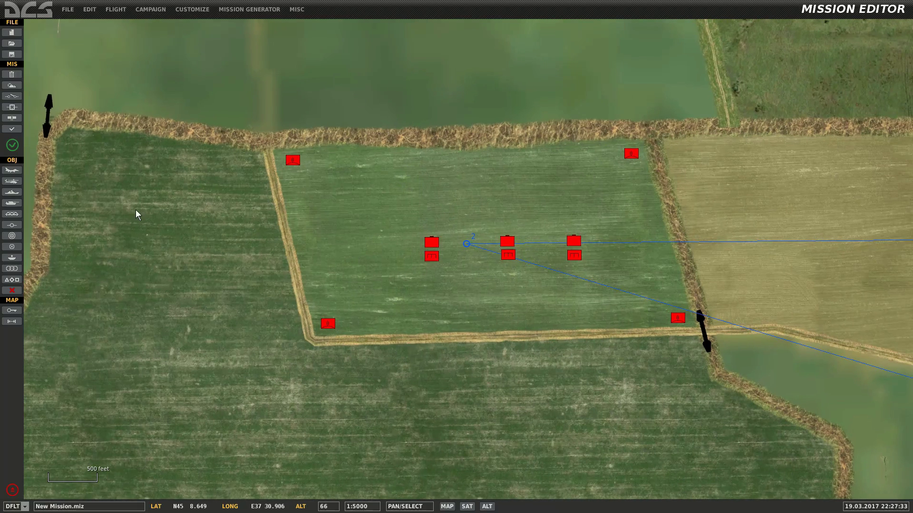
click(10, 204)
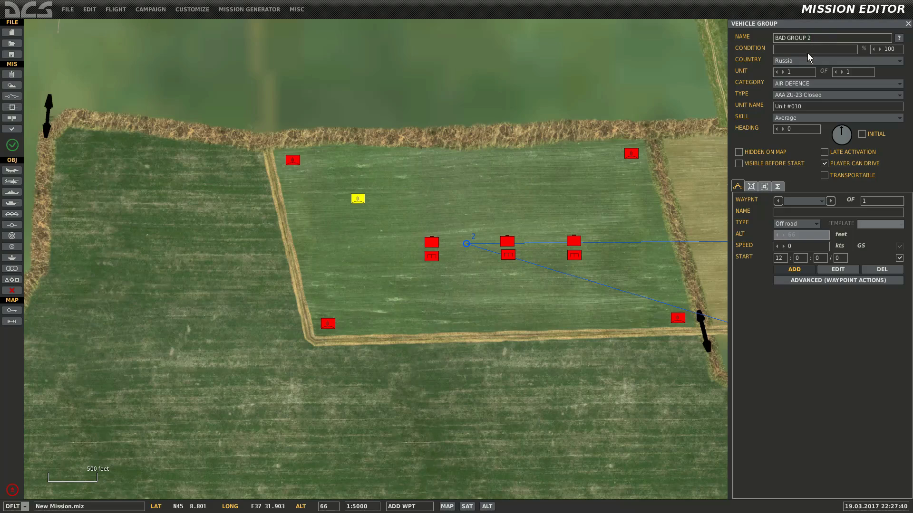
click(820, 96)
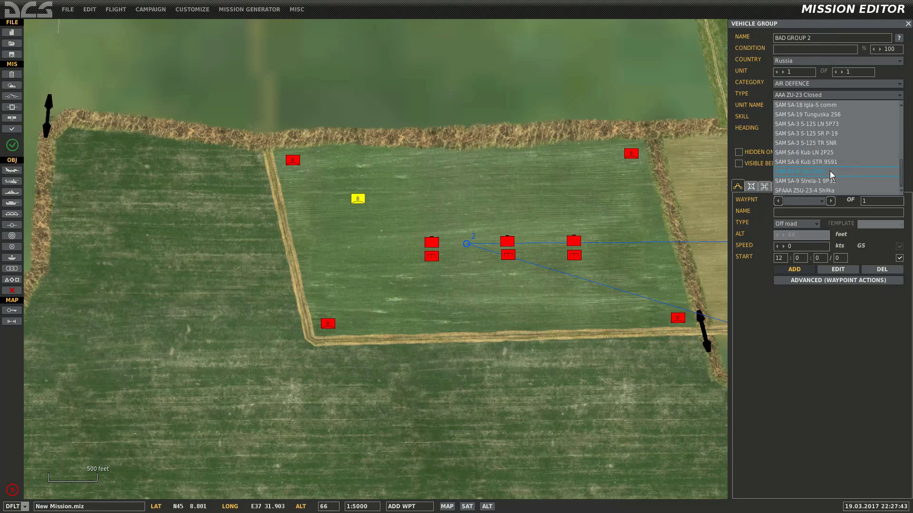
click(840, 181)
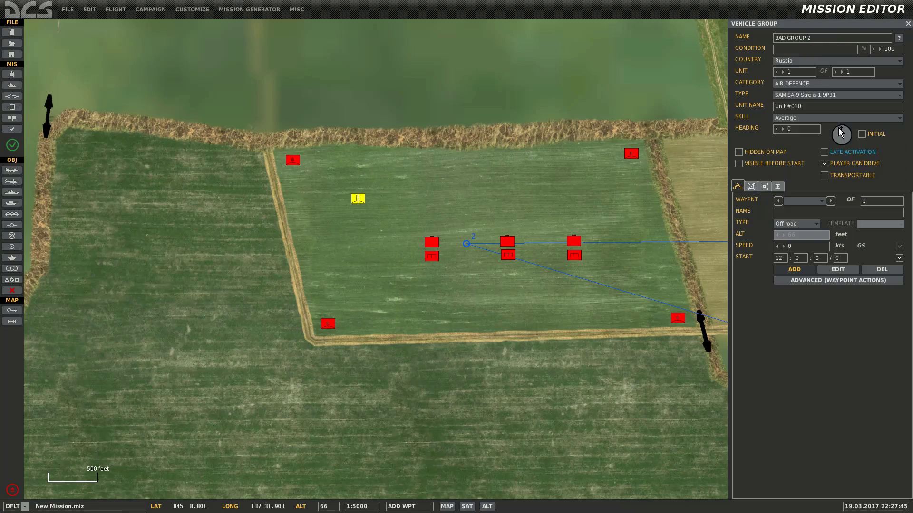
click(842, 72)
- Move the SA-9 pair beside the central buildings and set the group to Late Activation
click(357, 202)
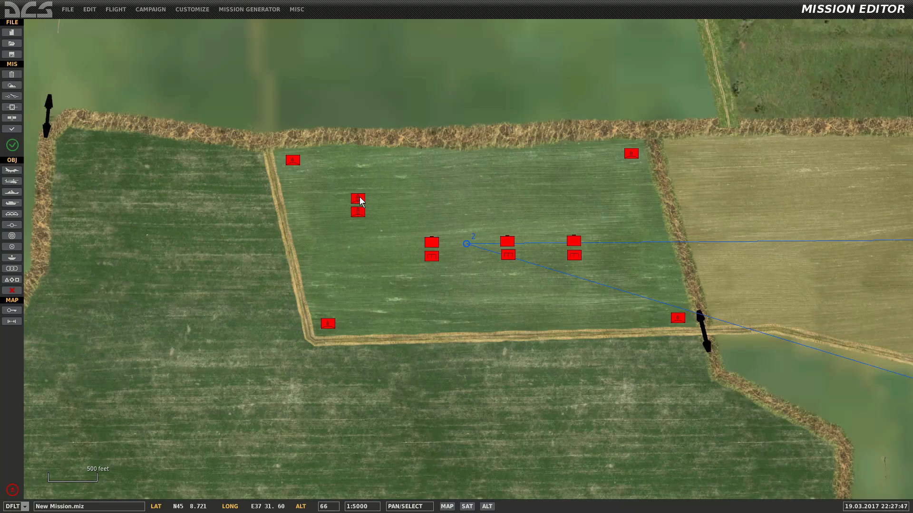
drag(360, 205, 404, 246)
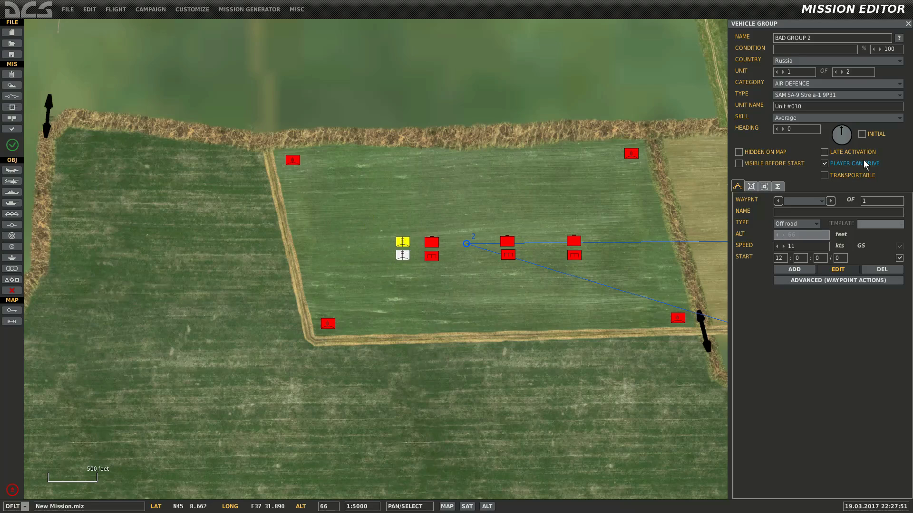
click(825, 152)
click(453, 315)
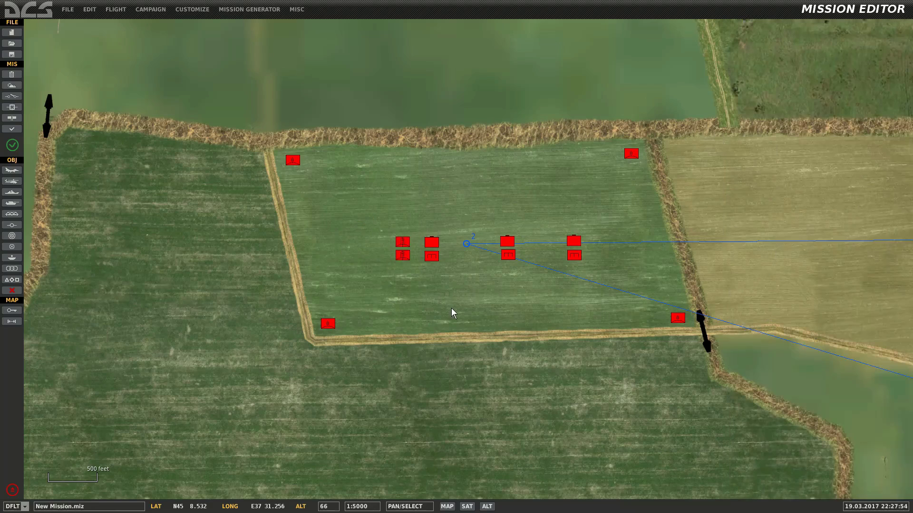
- Paste a copy of the SA-9 group above the buildings and rename it BAD GROUP 3
click(404, 246)
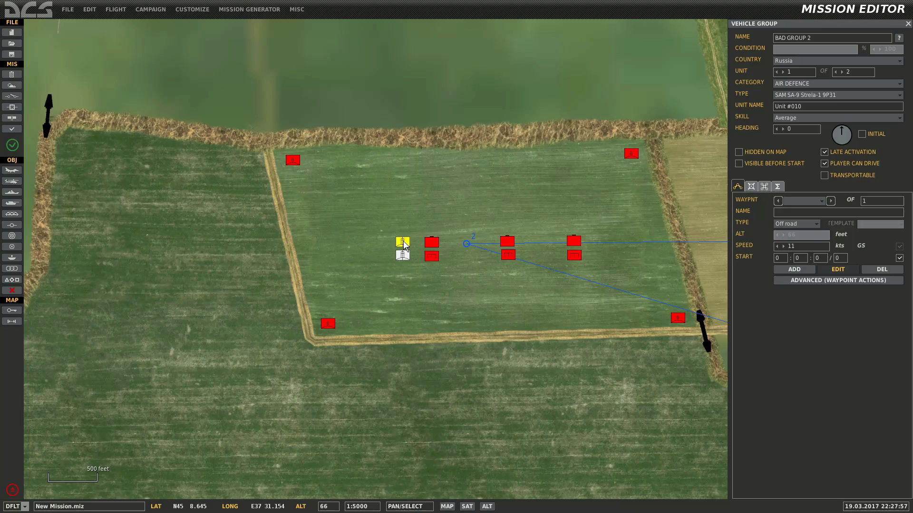
key(ctrl+v)
click(395, 185)
click(807, 38)
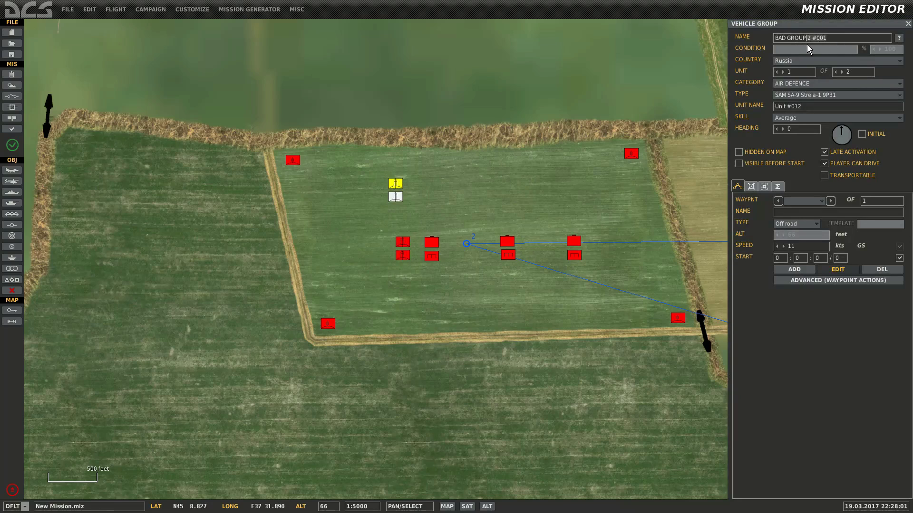
key(Delete)
key(Delete)
key(Delete)
key(Delete)
key(Delete)
key(Delete)
key(Delete)
text(3)
- Make it two SA-19 Tunguska 2S6 units placed right of the central buildings
click(835, 71)
click(836, 95)
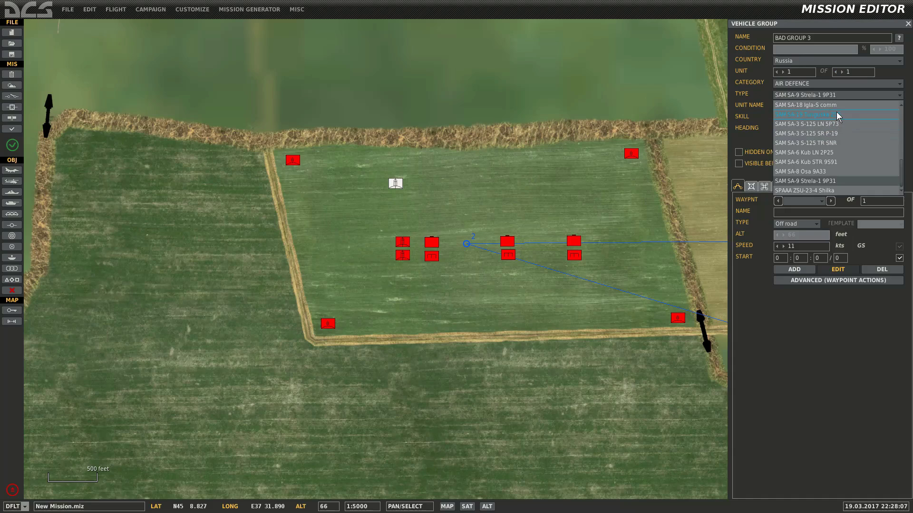
click(837, 114)
click(839, 72)
click(407, 190)
click(402, 195)
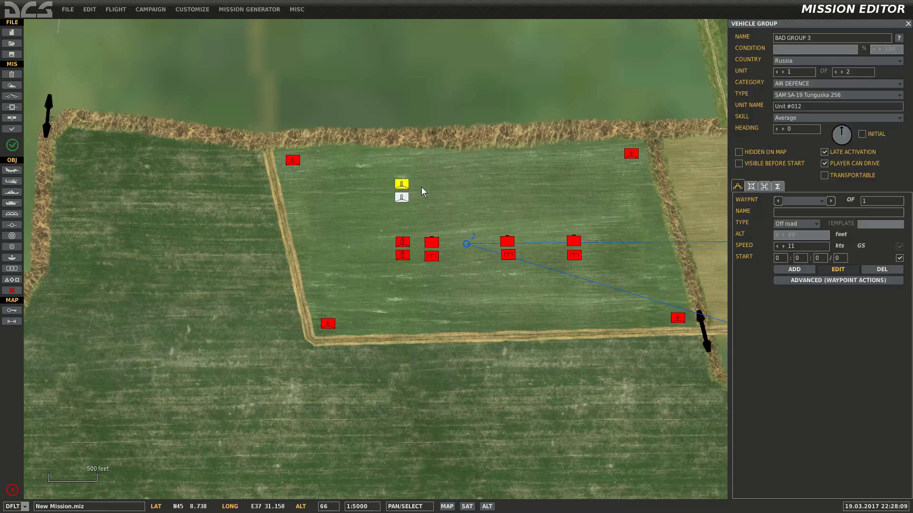
drag(401, 194, 610, 247)
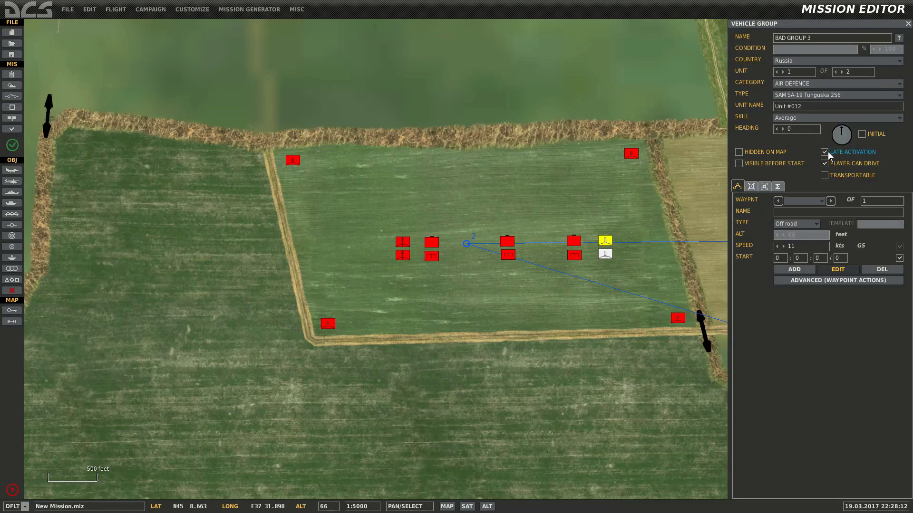
click(329, 208)
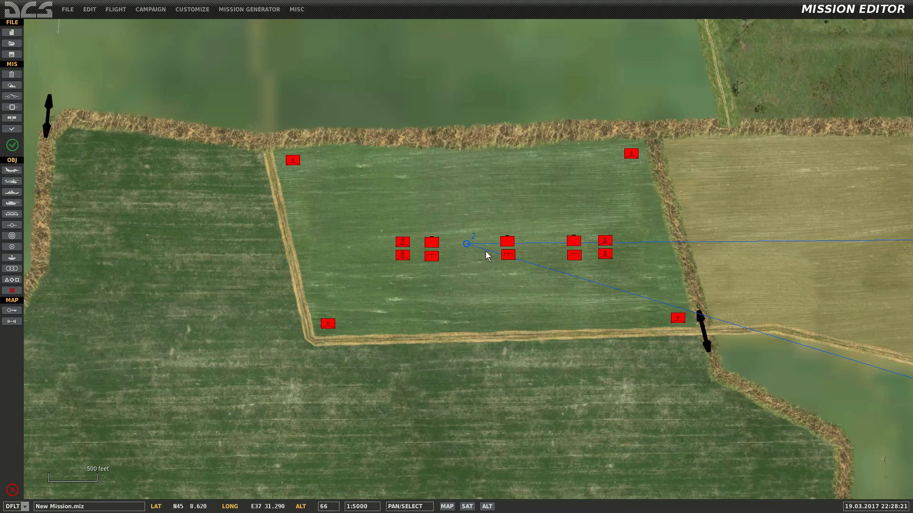
- Create a new Mission Start trigger named Flag 1
click(12, 96)
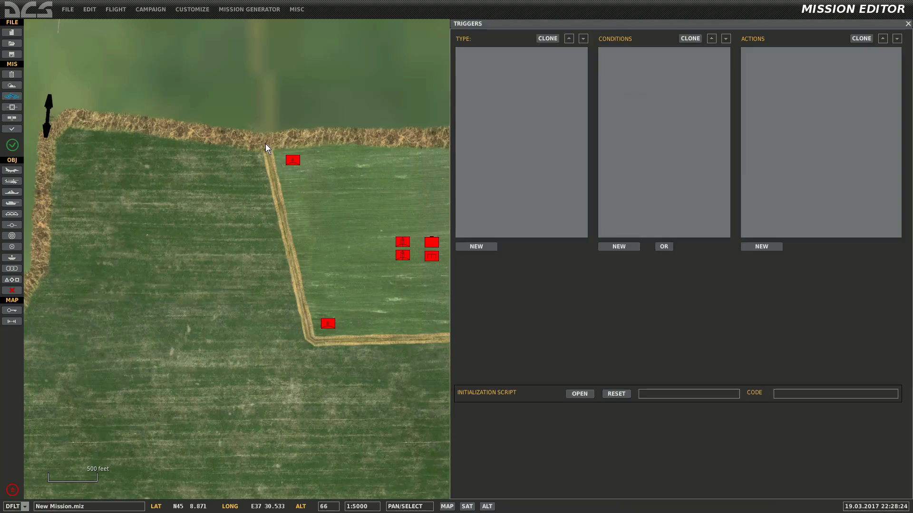
click(493, 250)
click(556, 261)
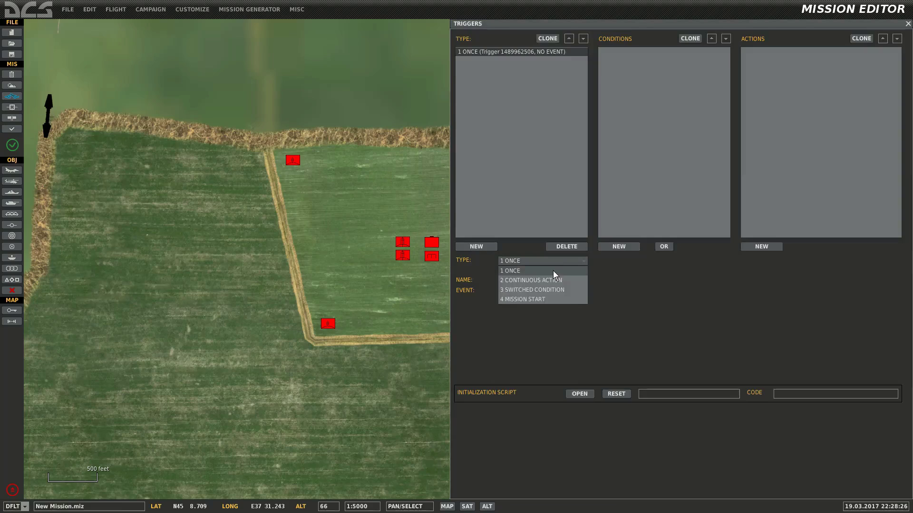
click(538, 299)
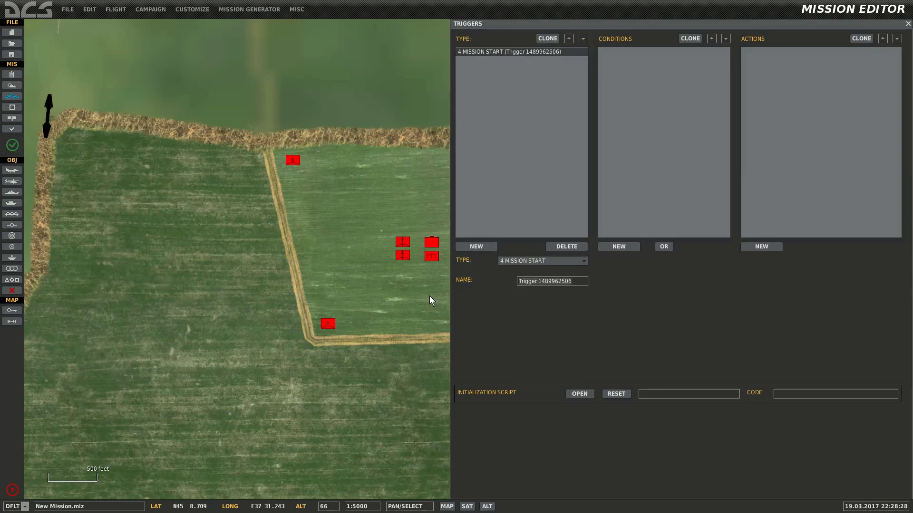
text(Flag 1)
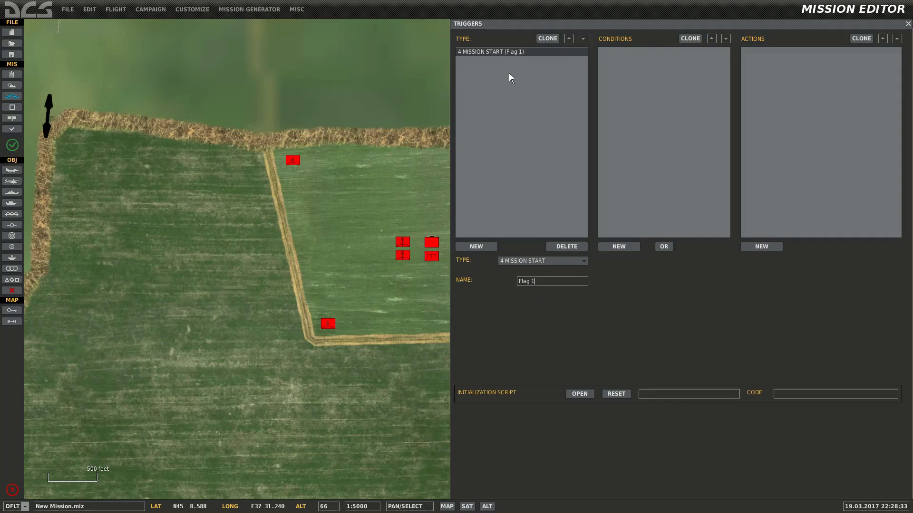
- Add a FLAG SET RANDOM VALUE action on flag 1 with range 0 to 1
click(759, 246)
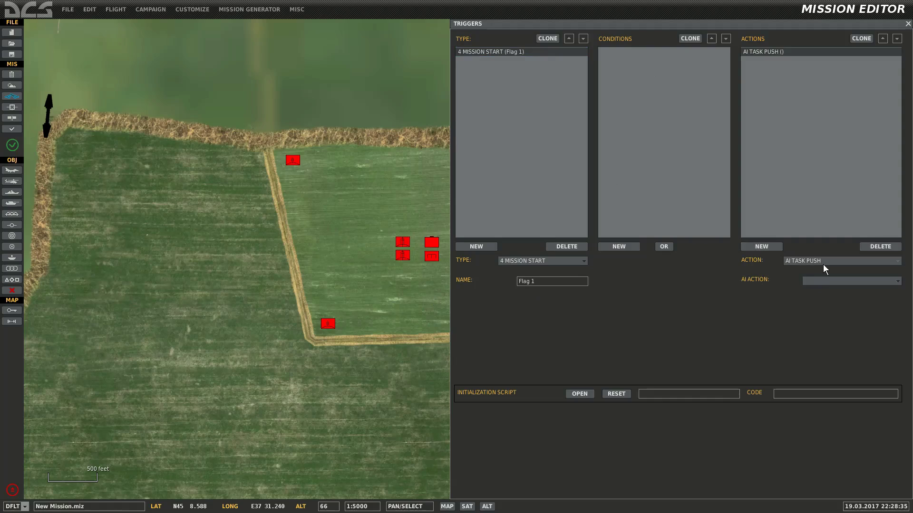
click(825, 261)
scroll(825, 284, down, 3)
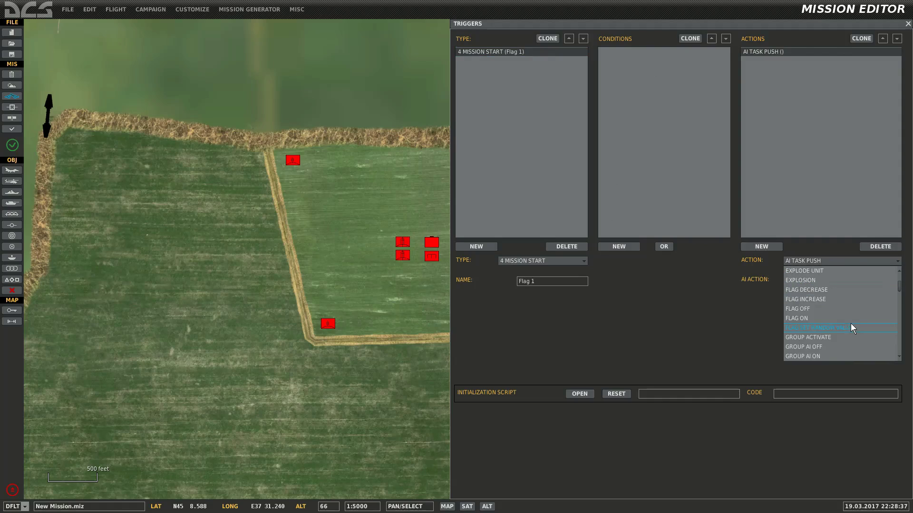
click(855, 328)
click(836, 303)
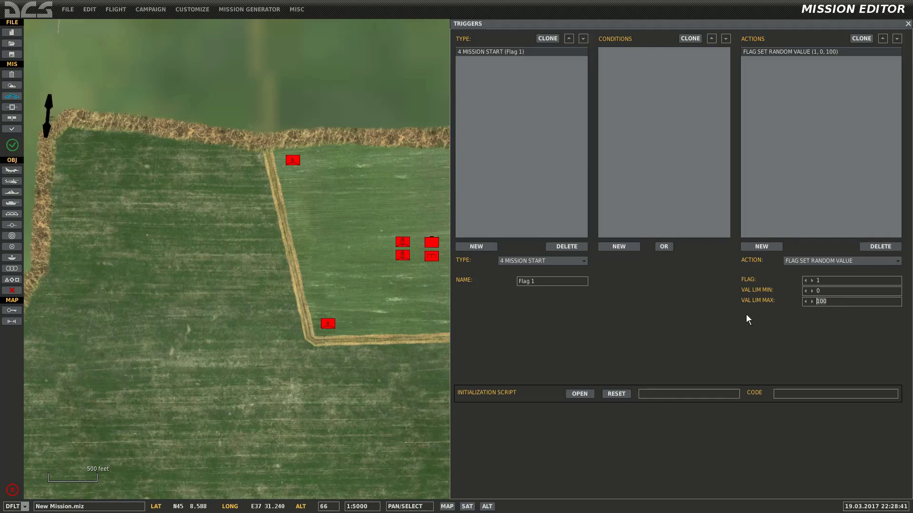
text(1)
- Create a new trigger named 'SAM 2 Spawn'
drag(321, 232, 320, 231)
click(459, 249)
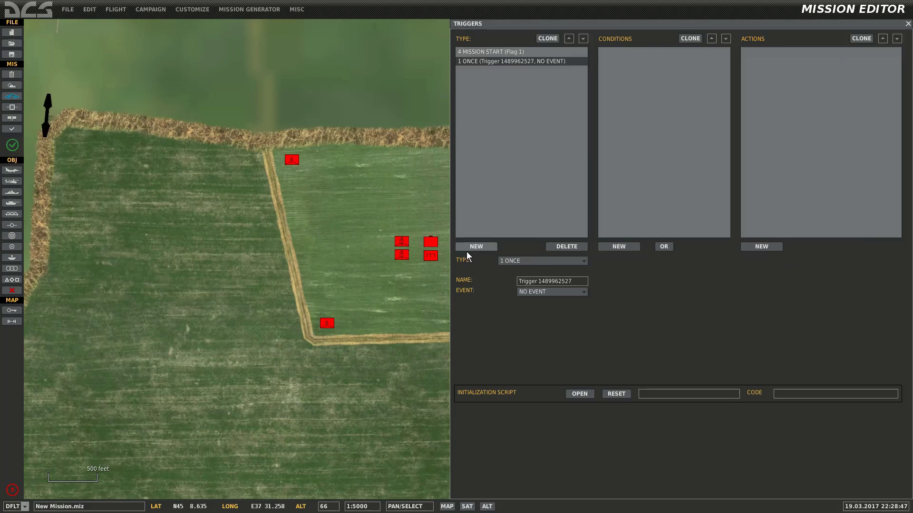
click(574, 281)
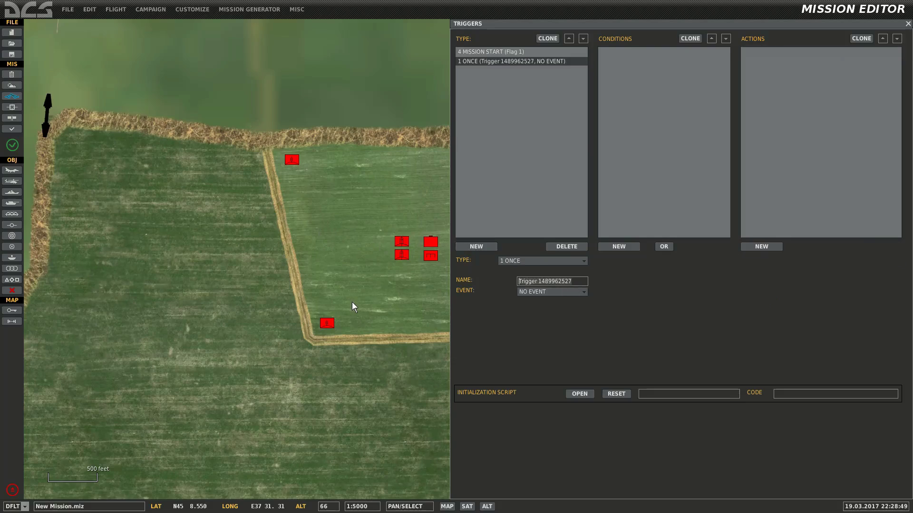
text(SAM 2 S)
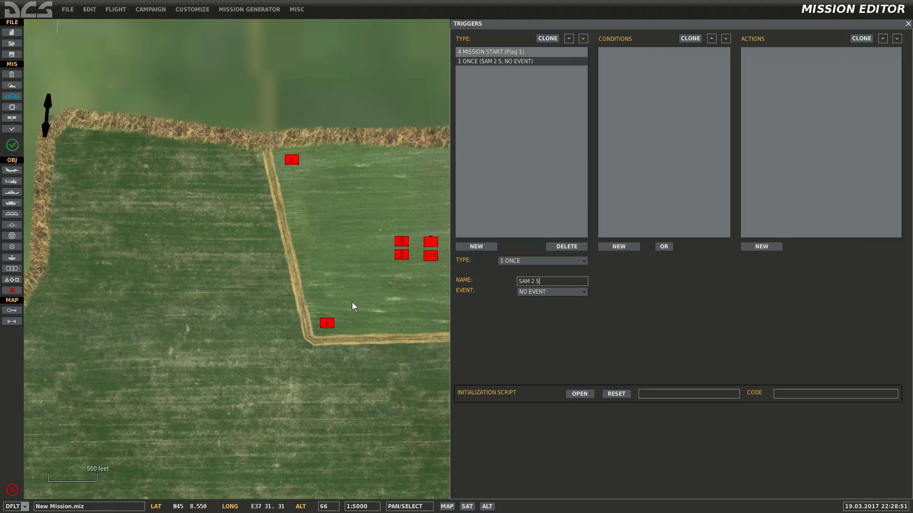
text(pawn)
drag(347, 150, 221, 158)
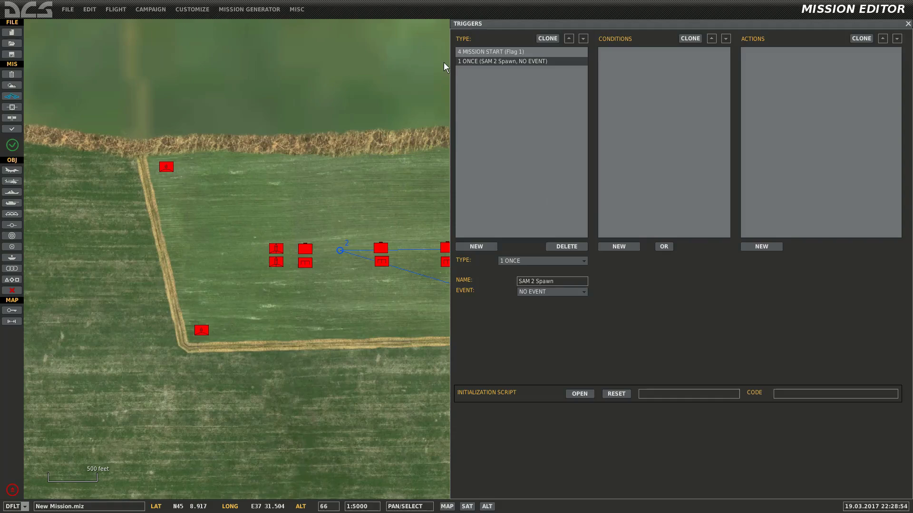
- Give it a FLAG EQUALS condition (flag 1, value 0) and a GROUP ACTIVATE action for BAD GROUP 2
click(619, 246)
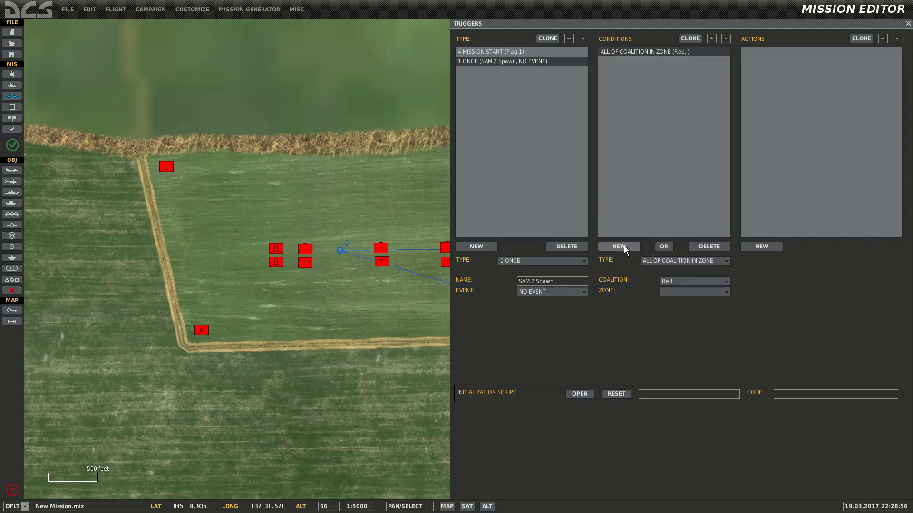
click(703, 261)
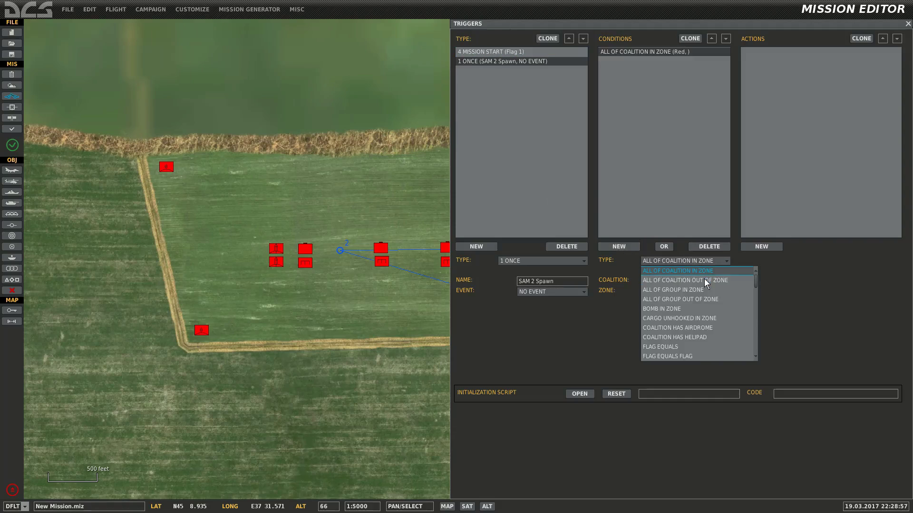
click(703, 347)
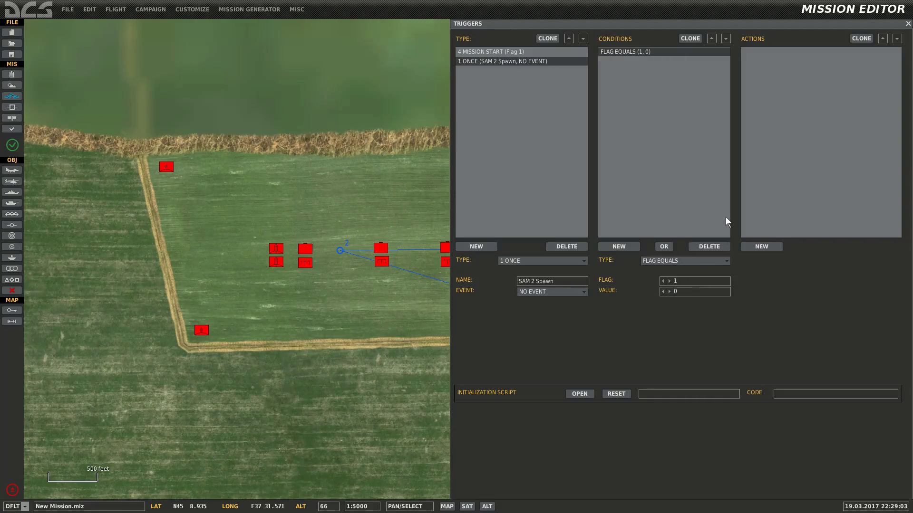
click(762, 246)
click(839, 260)
scroll(840, 288, down, 3)
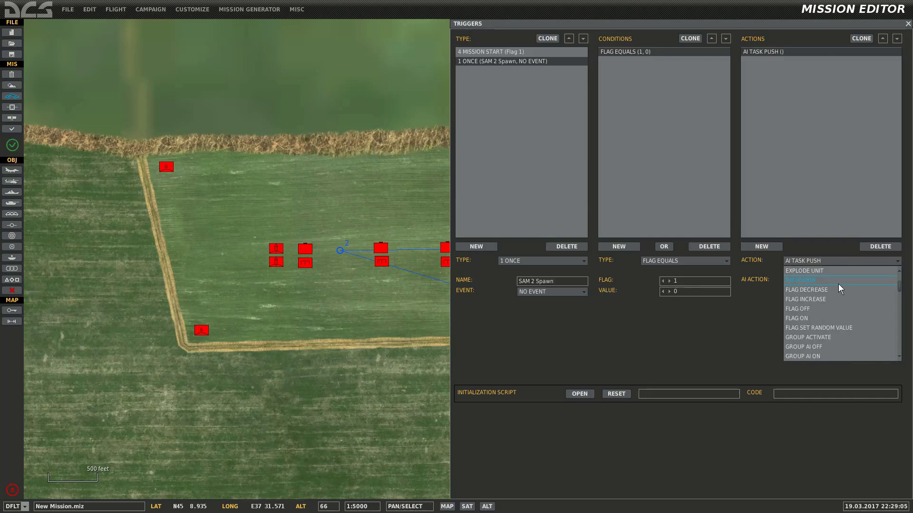
click(833, 337)
click(829, 283)
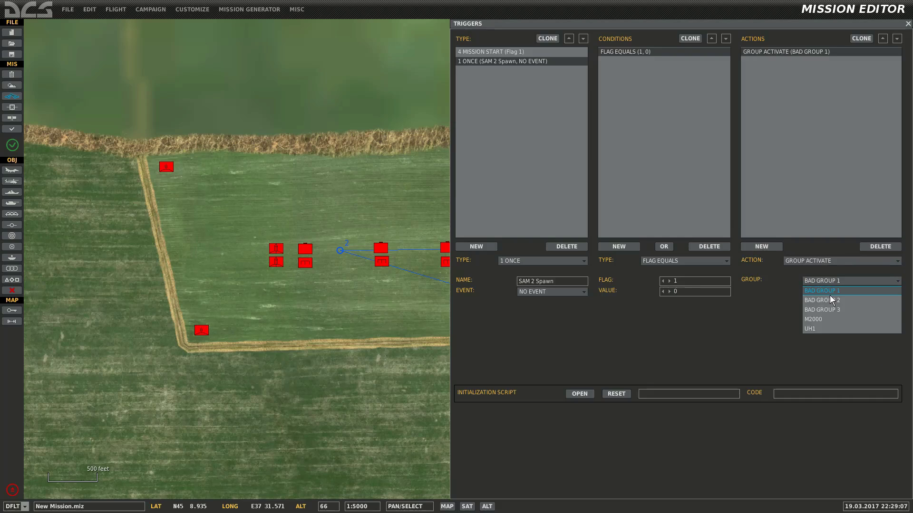
click(832, 300)
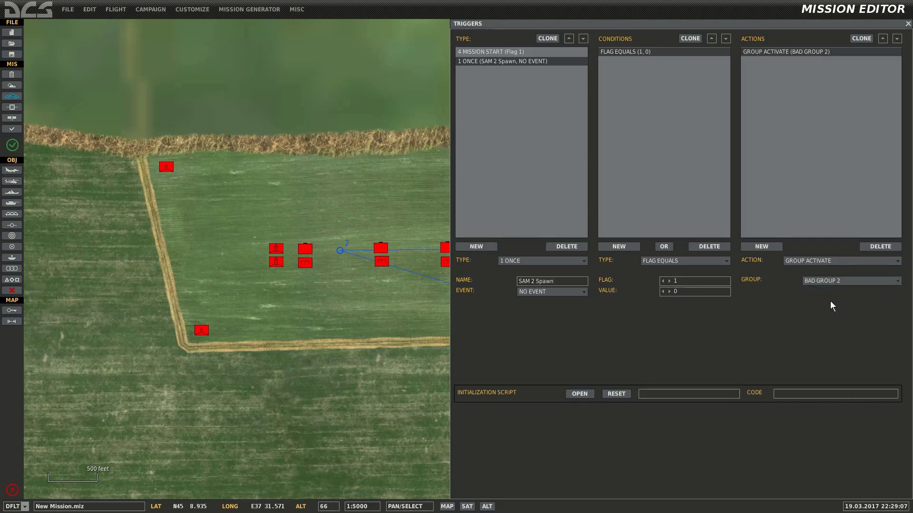
- Clone SAM 2 Spawn as SAM 3 Spawn, activating BAD GROUP 3 when flag 1 equals 1
click(547, 39)
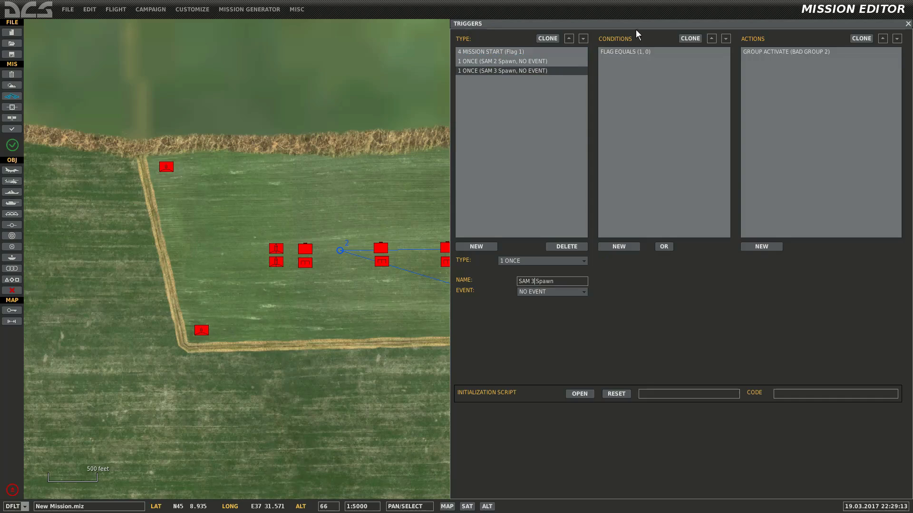
click(646, 51)
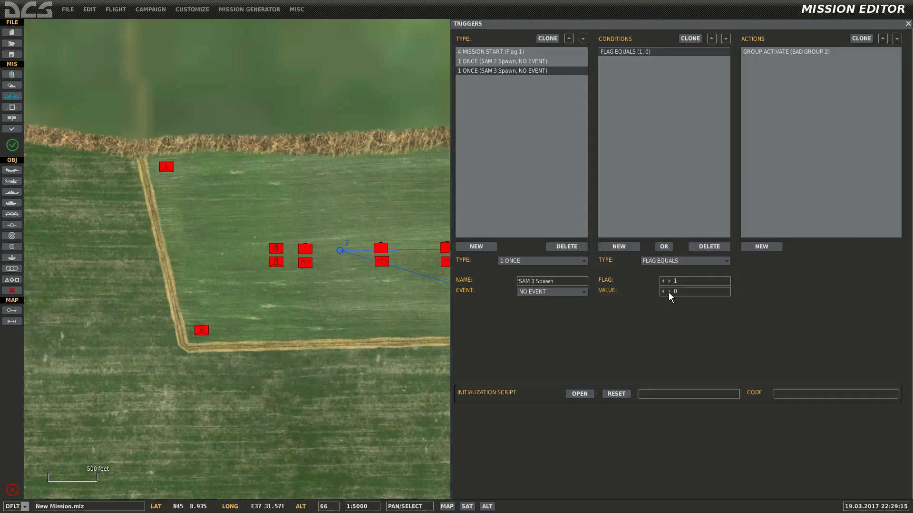
click(798, 52)
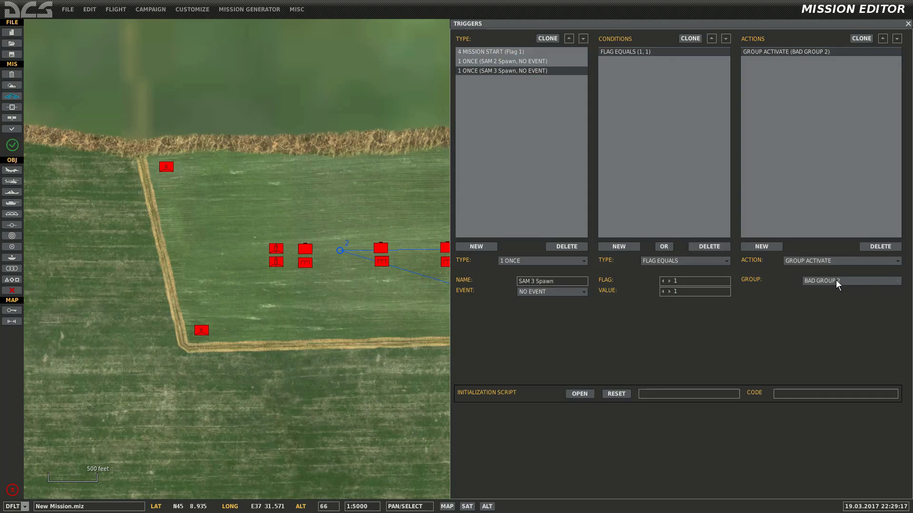
click(838, 284)
click(837, 310)
click(404, 230)
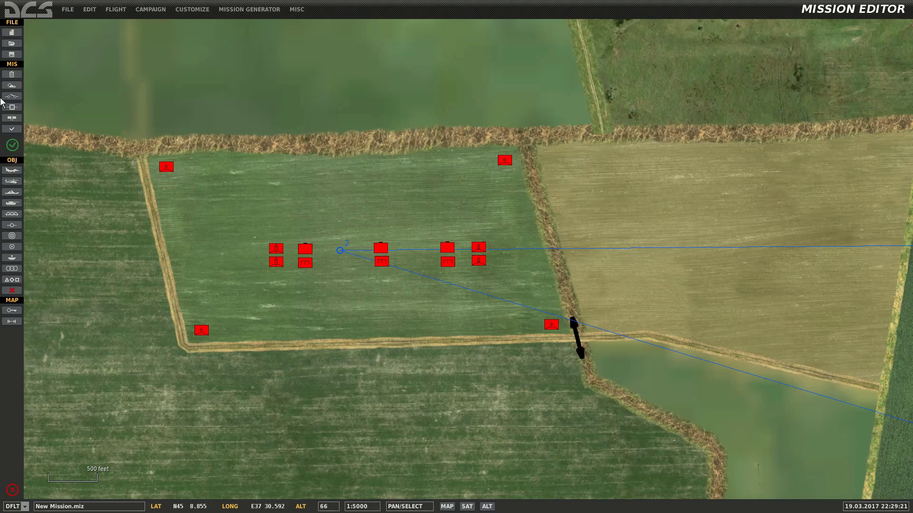
- Set both SAM 2 Spawn and SAM 3 Spawn to the MISSION START trigger type
click(12, 96)
click(478, 52)
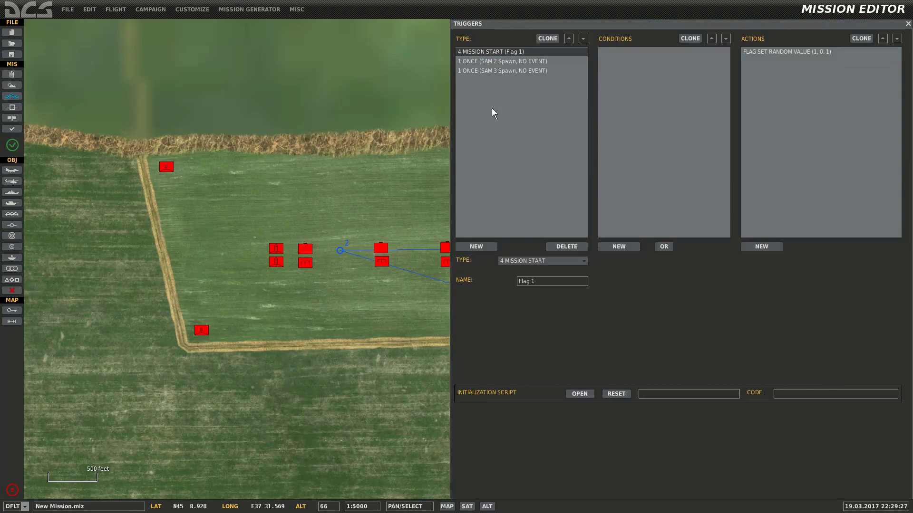
click(471, 62)
click(541, 264)
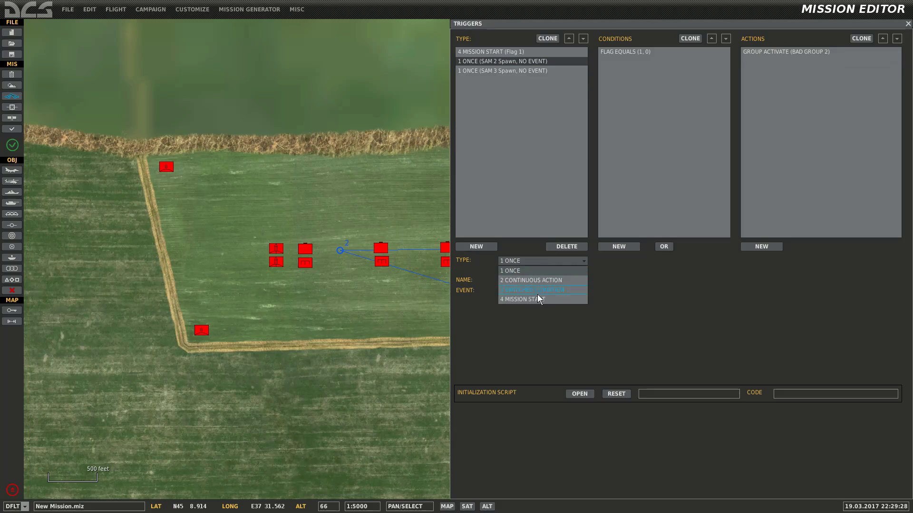
click(538, 297)
click(505, 71)
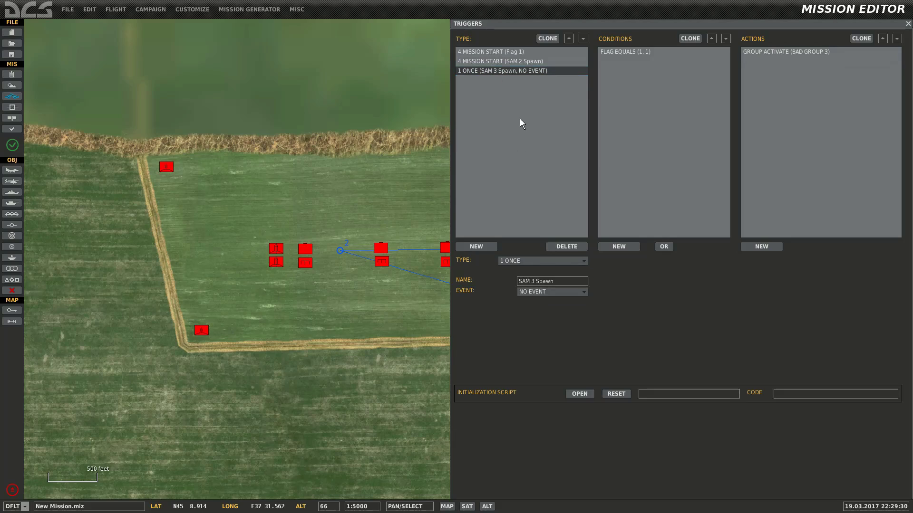
click(542, 264)
click(534, 300)
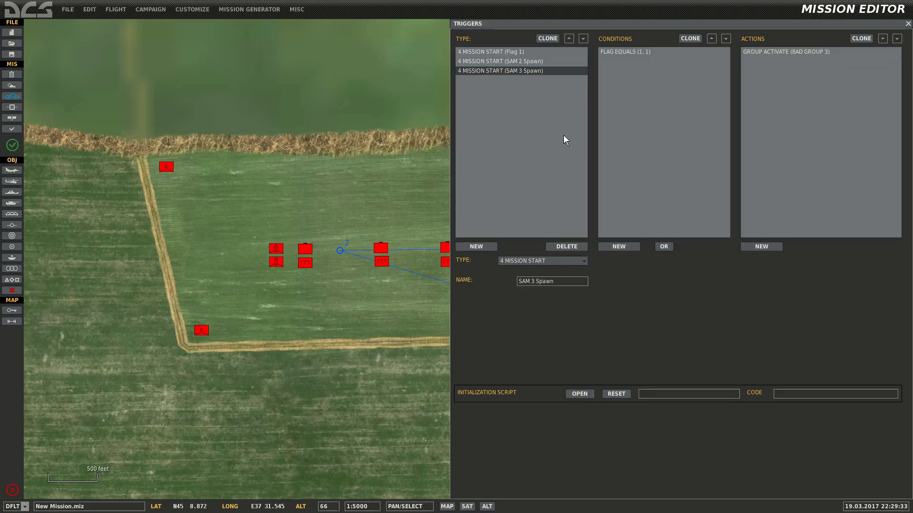
- Review the SAM 2, SAM 3 and Flag 1 triggers and the random flag limits
drag(370, 136, 257, 84)
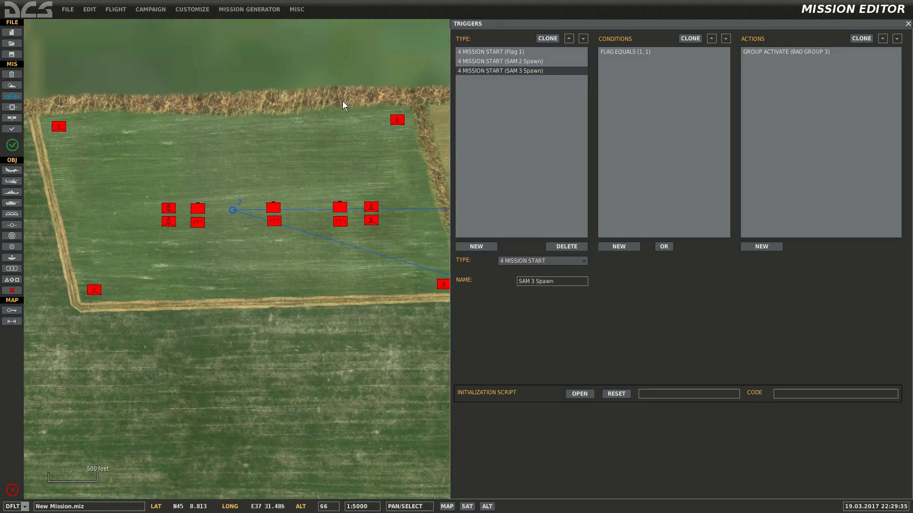
click(486, 61)
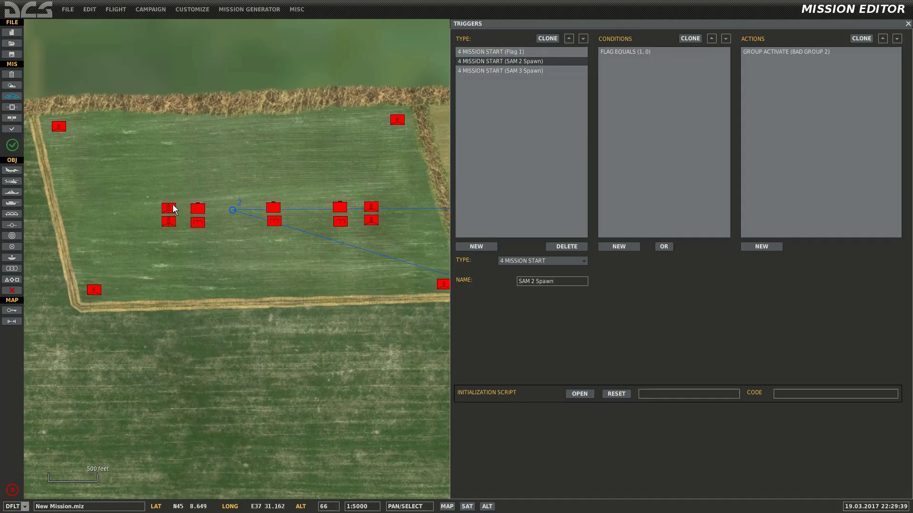
click(507, 72)
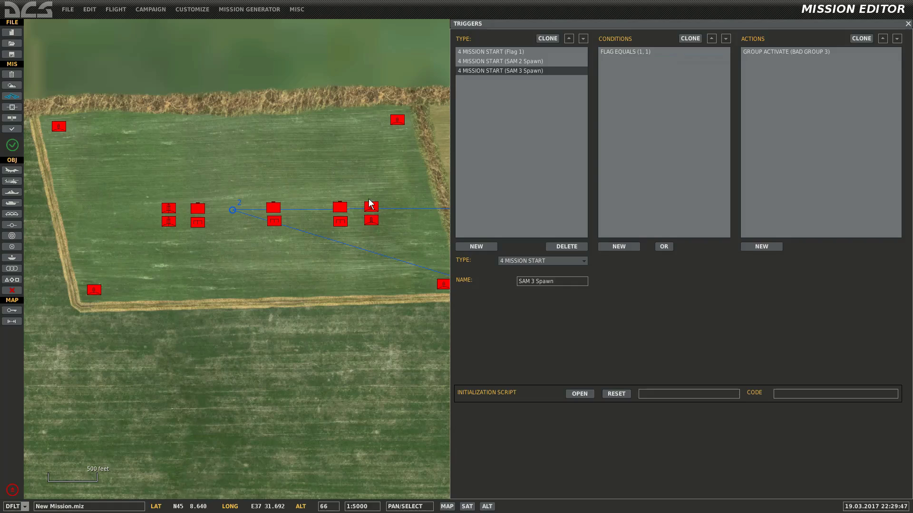
click(541, 50)
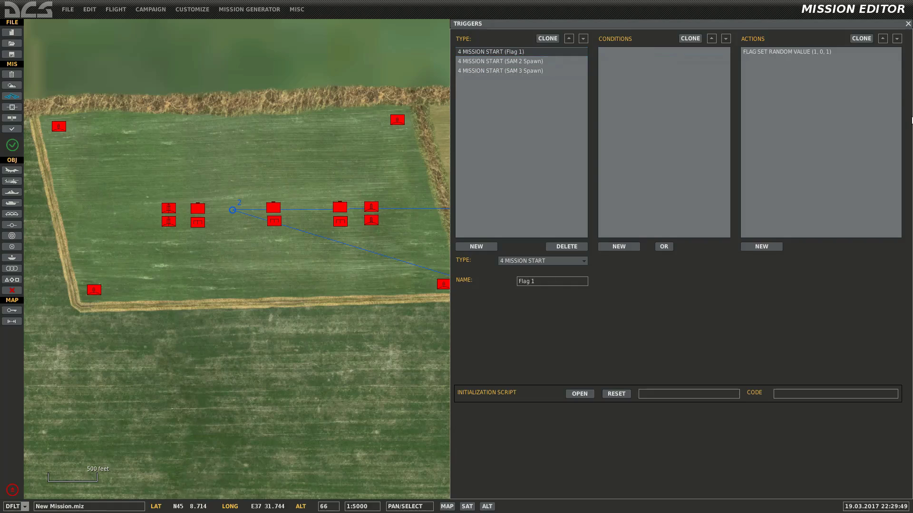
click(848, 50)
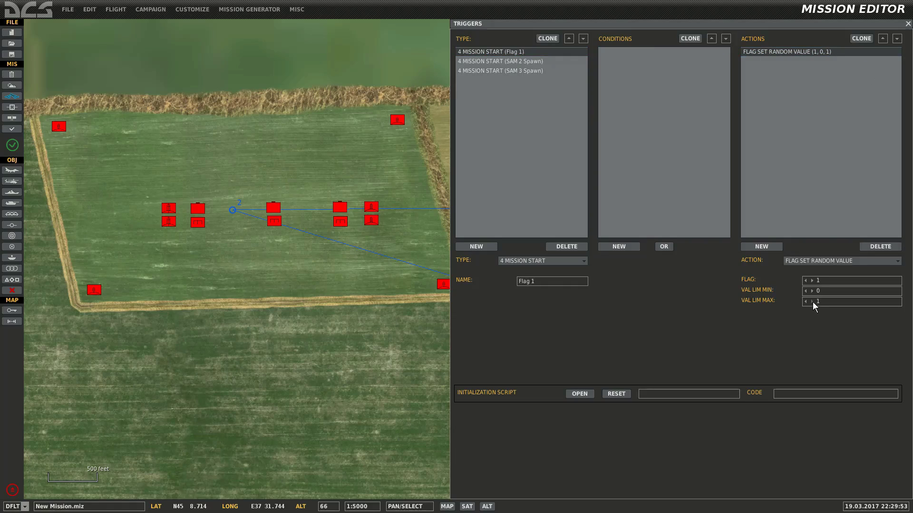
- Close the triggers panel and drag BAD GROUP 2 onto the target field
key(Escape)
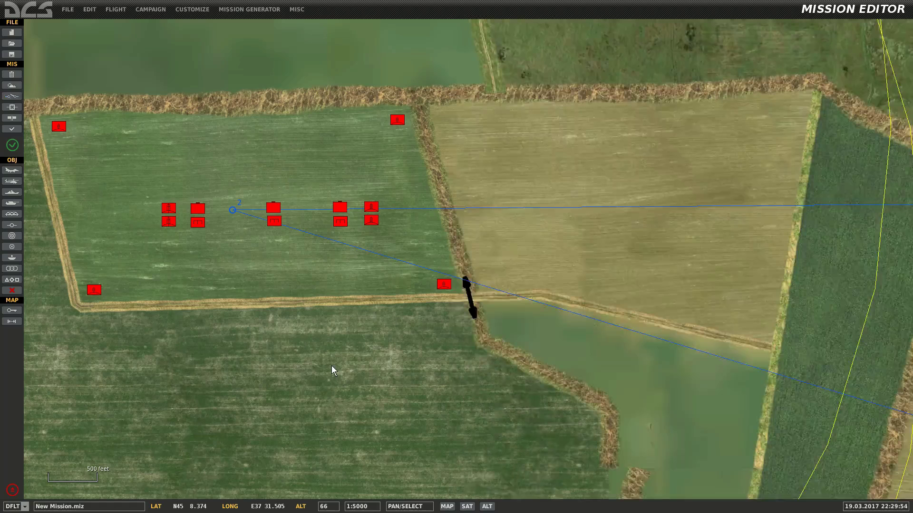
drag(167, 233, 295, 266)
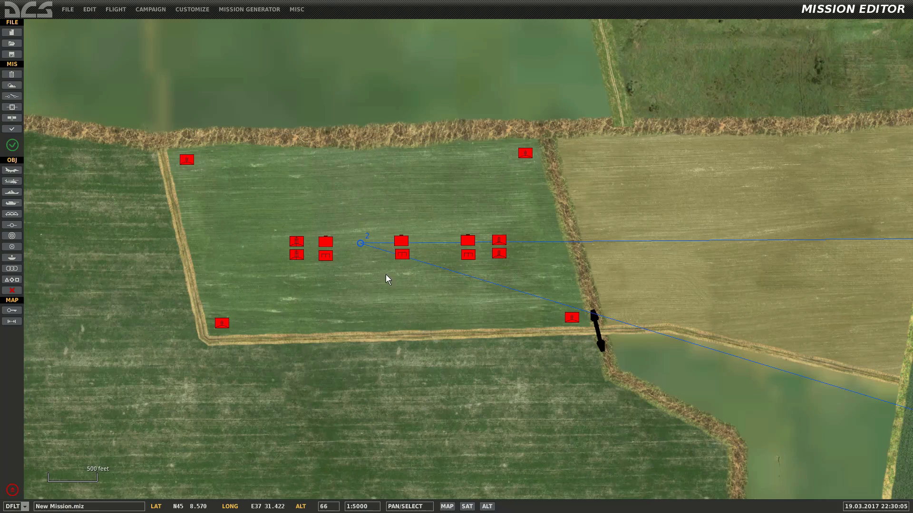
click(297, 243)
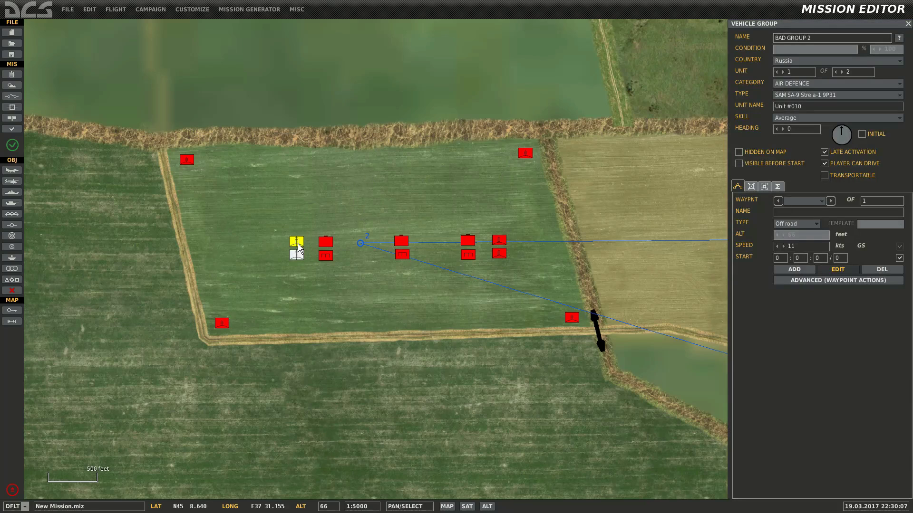
scroll(370, 256, up, 2)
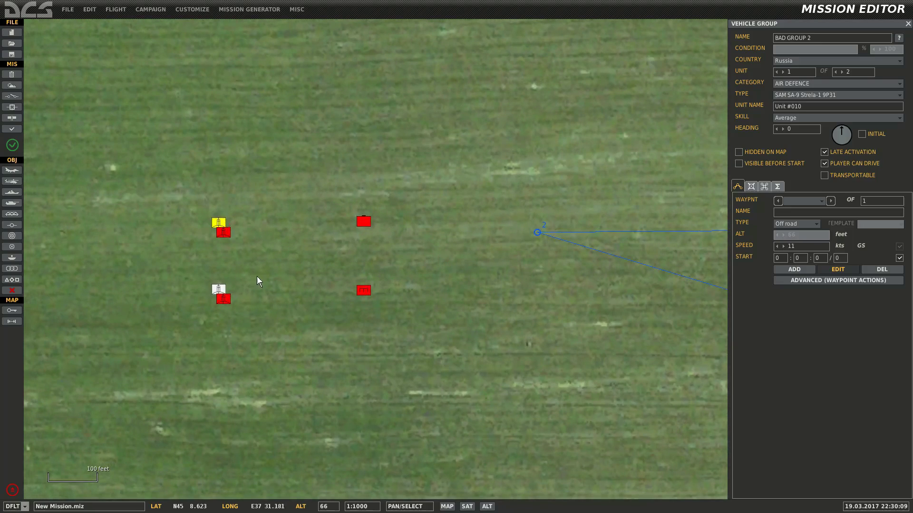
drag(217, 231, 416, 215)
scroll(496, 311, down, 1)
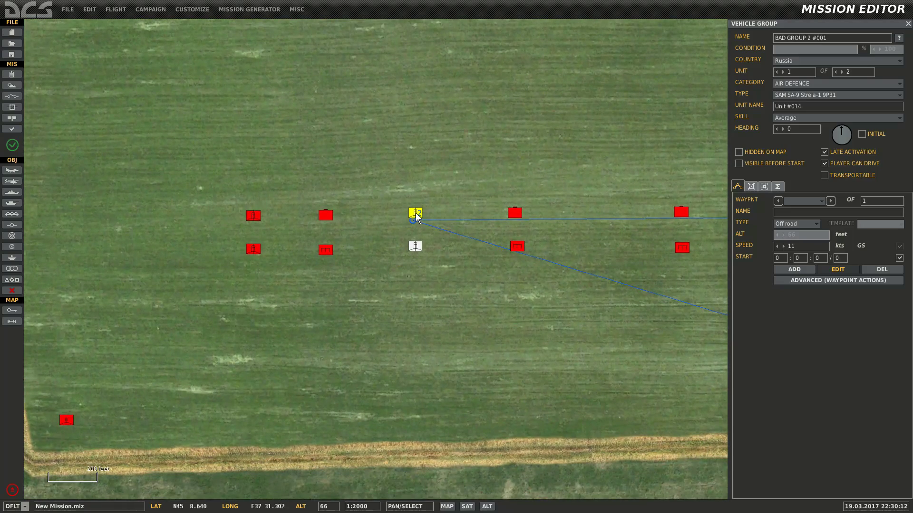
- Make BAD GROUP 2 an SA-6 Kub LN 2P25 launcher plus an SA-6 Kub STR 9S91 radar
click(837, 72)
click(836, 94)
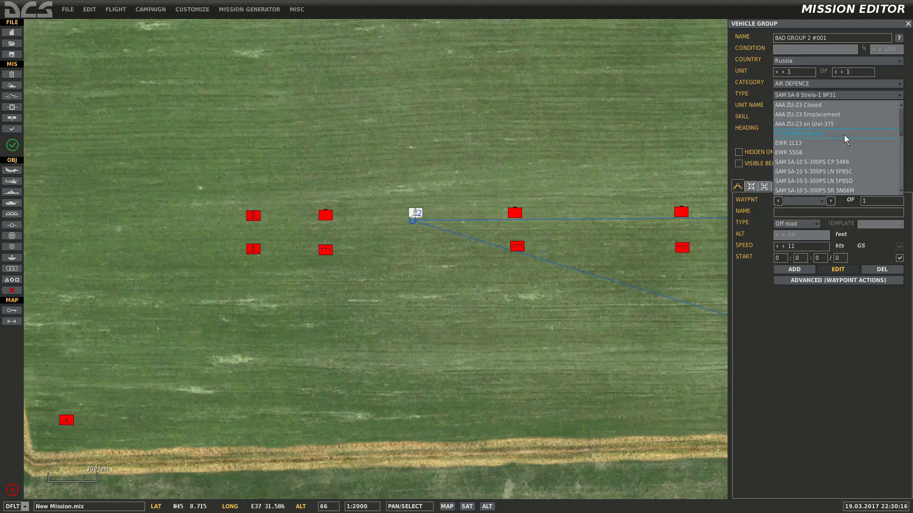
scroll(845, 135, down, 2)
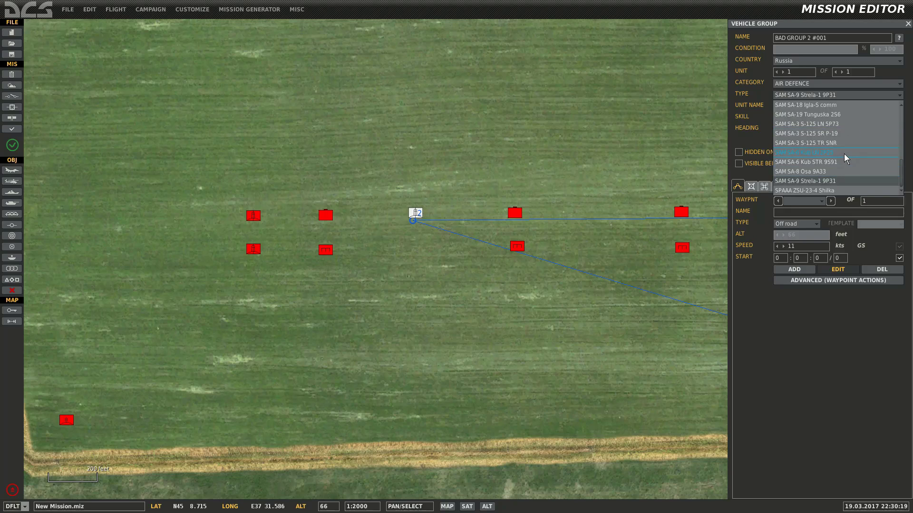
click(843, 153)
click(841, 72)
click(842, 94)
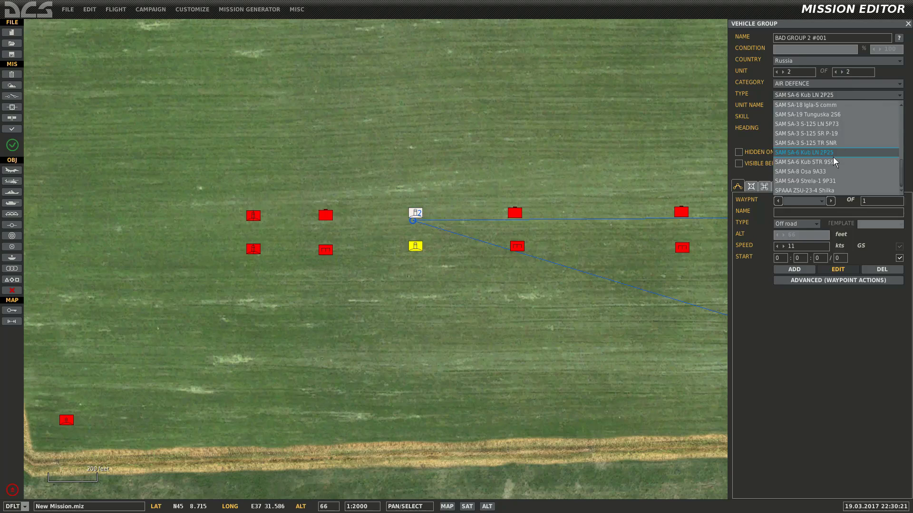
click(832, 162)
- Shift the Kub group right and down within the field, then nudge it slightly right
click(457, 235)
drag(415, 216, 520, 306)
right_drag(523, 331, 517, 275)
scroll(517, 275, down, 5)
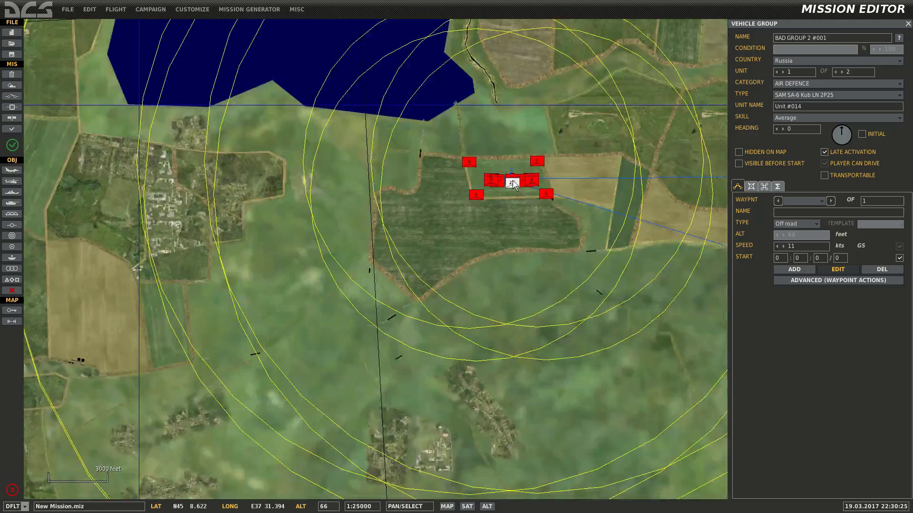
scroll(508, 191, up, 3)
drag(508, 188, 512, 189)
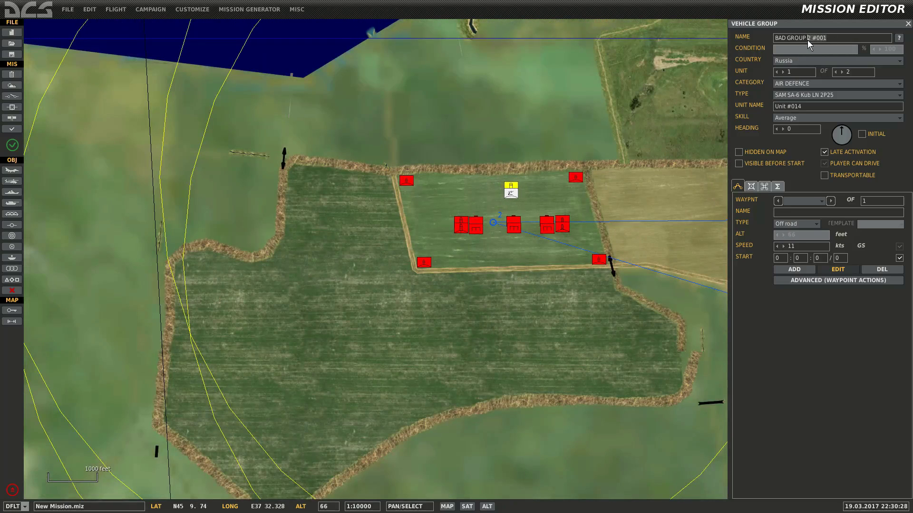
scroll(543, 201, up, 1)
- Copy and paste the Kub group, selecting the copy near the field's south edge
click(485, 187)
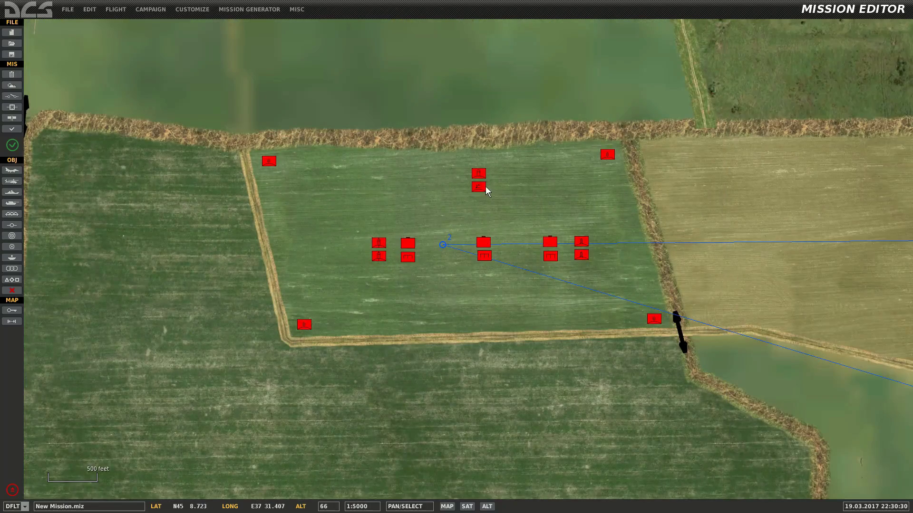
click(480, 176)
key(ctrl+c)
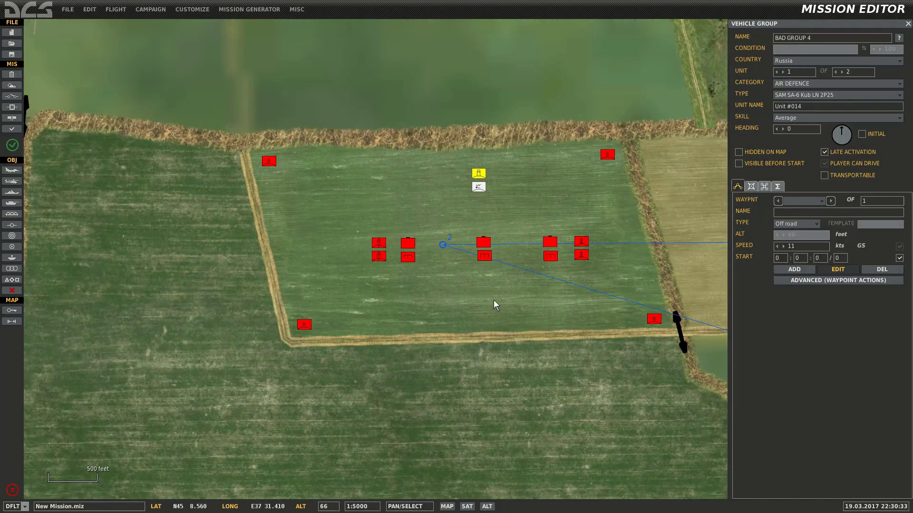
key(ctrl+v)
click(491, 308)
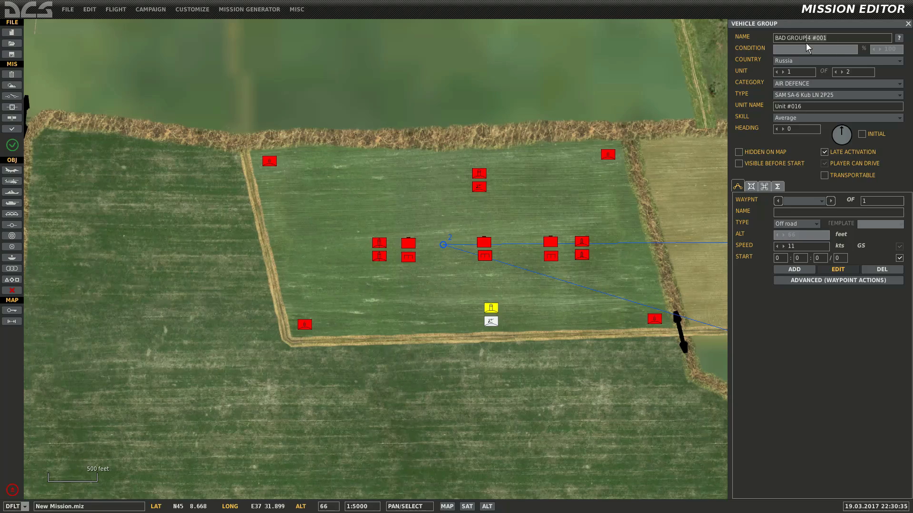
- Make the copy two SA-8 Osa 9A33 vehicles, nudge it up, and open the SAM 3 Spawn trigger
click(836, 72)
click(831, 95)
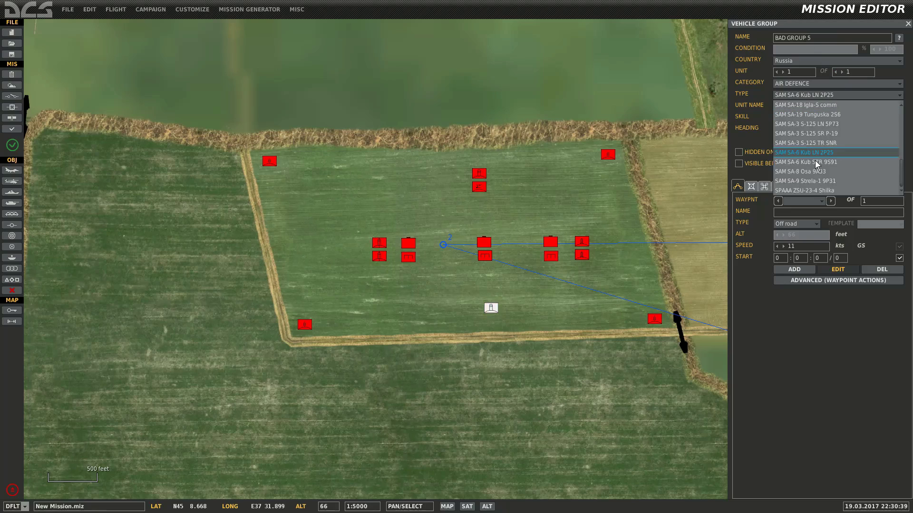
click(819, 163)
click(842, 72)
click(501, 306)
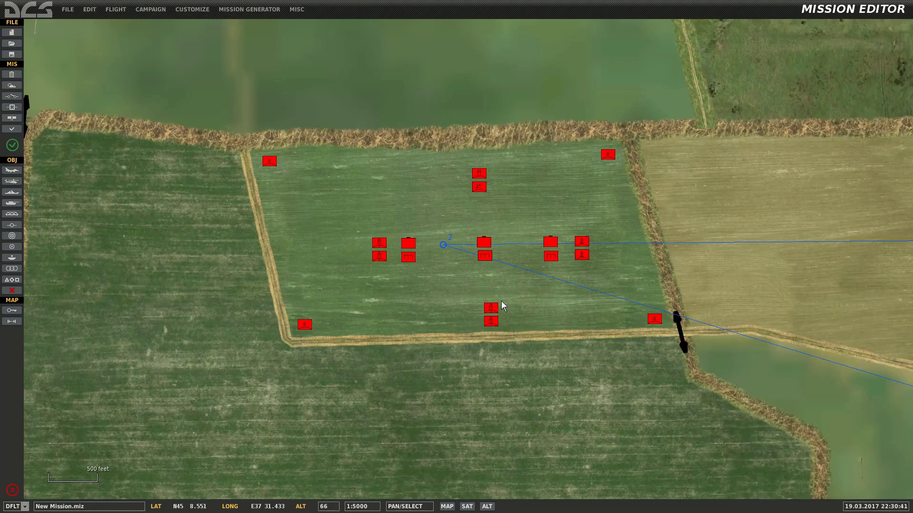
click(495, 311)
drag(495, 311, 493, 306)
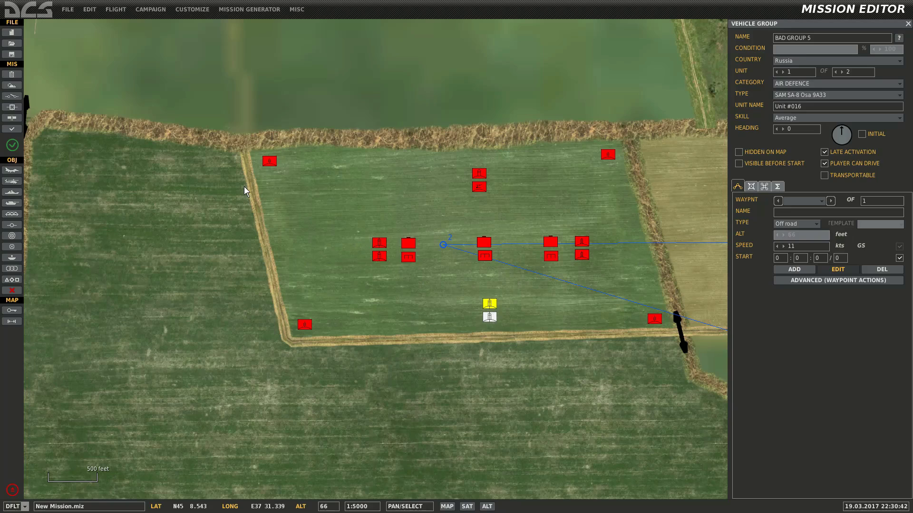
click(12, 96)
click(520, 72)
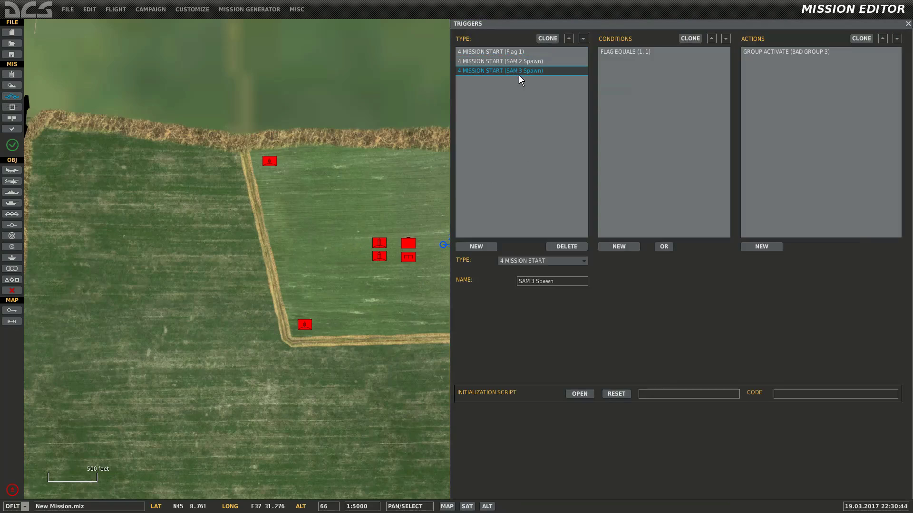
- Clone SAM 3 Spawn as SAM 4 Spawn, activating BAD GROUP 4 when flag 1 equals 2
click(548, 38)
click(536, 281)
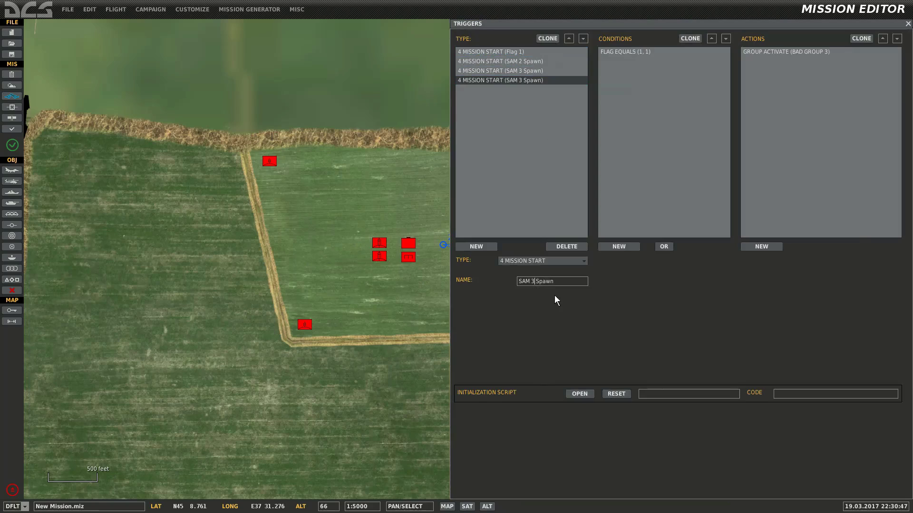
click(627, 52)
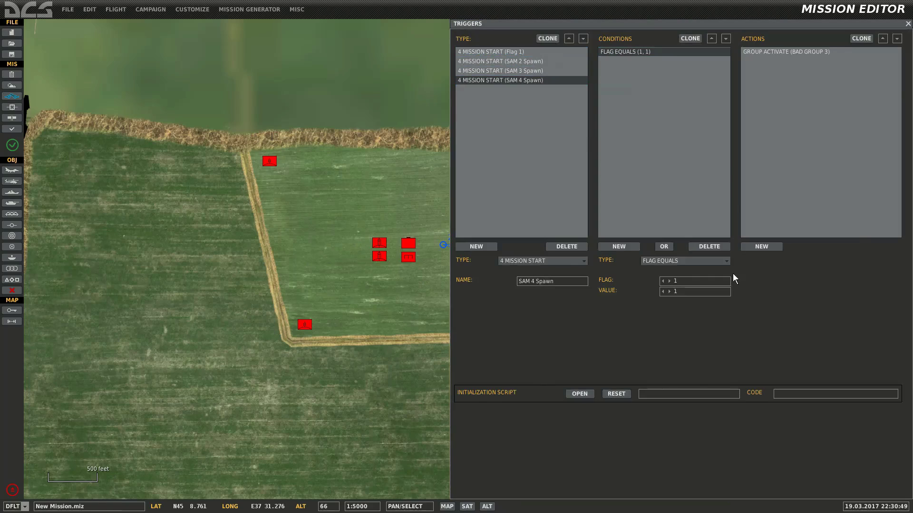
click(669, 292)
click(775, 53)
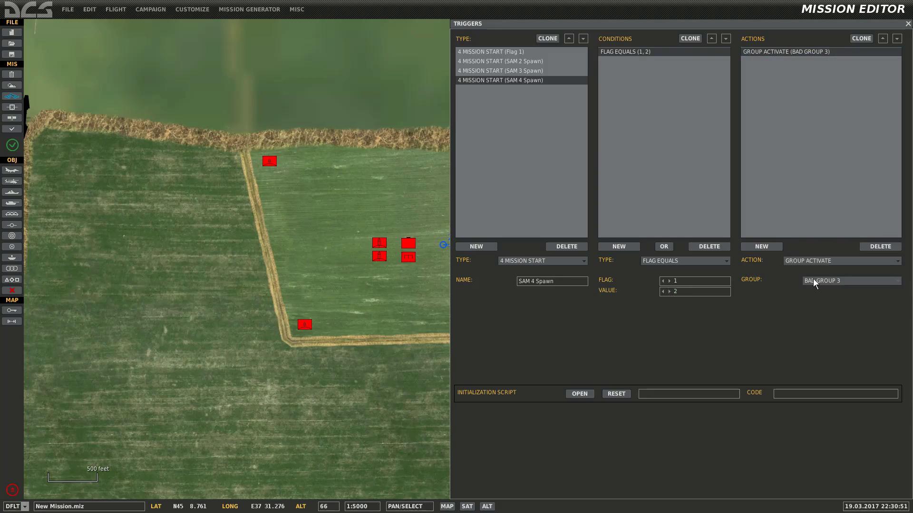
click(816, 281)
click(822, 319)
- Clone it as SAM 5 Spawn, activating BAD GROUP 5 when flag 1 equals 3, and close triggers
click(547, 38)
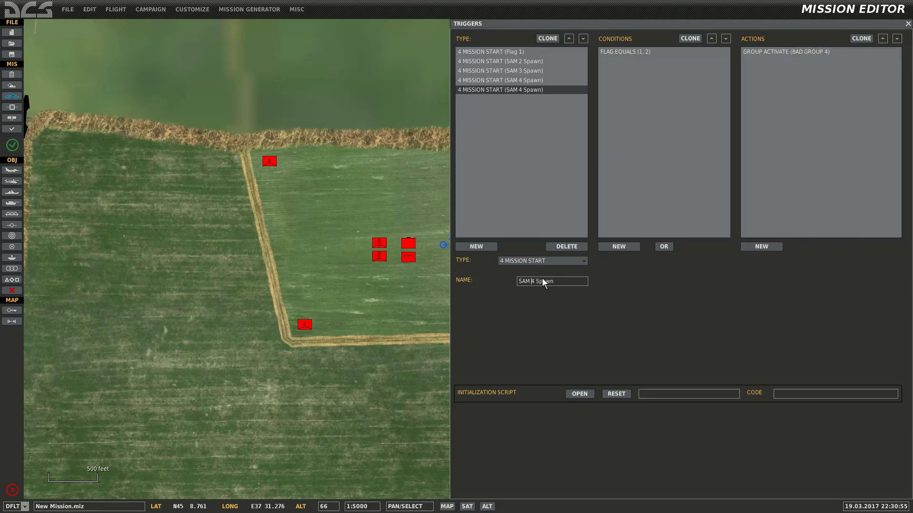
key(BackSpace)
text(5)
click(701, 53)
click(669, 291)
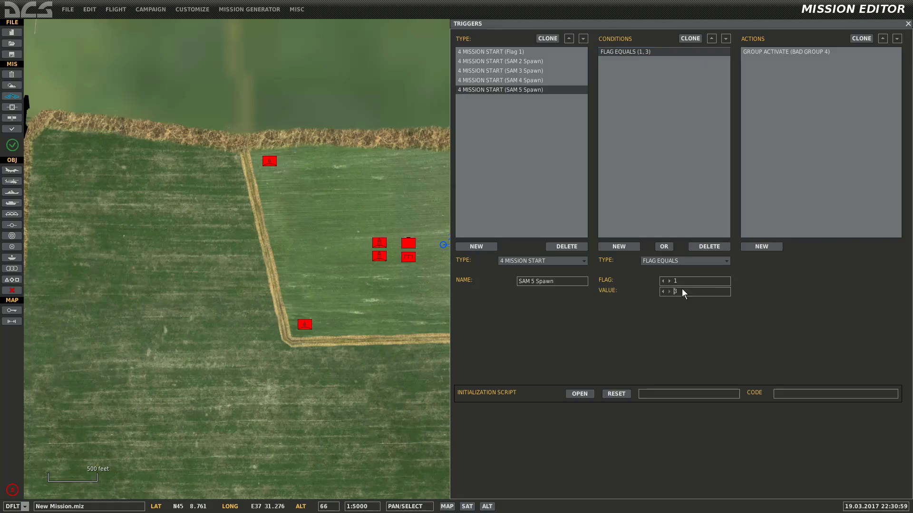
click(793, 52)
click(838, 281)
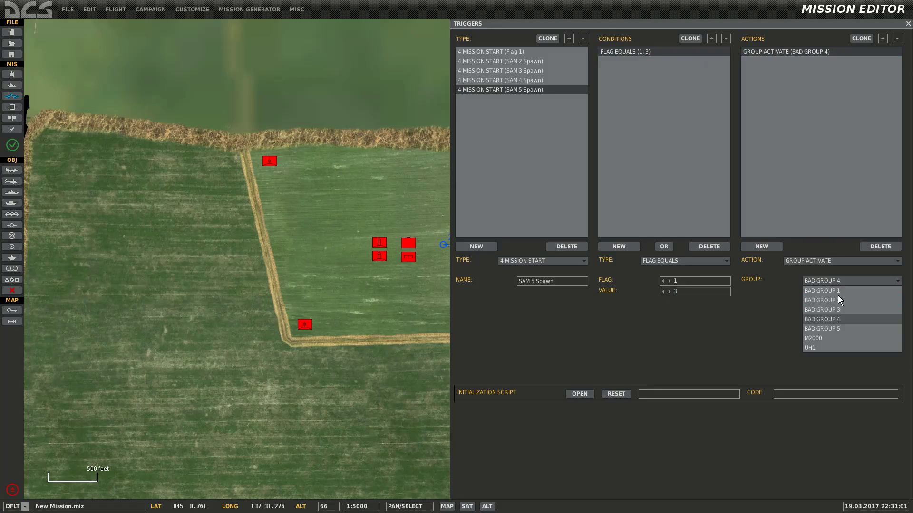
click(830, 328)
click(352, 201)
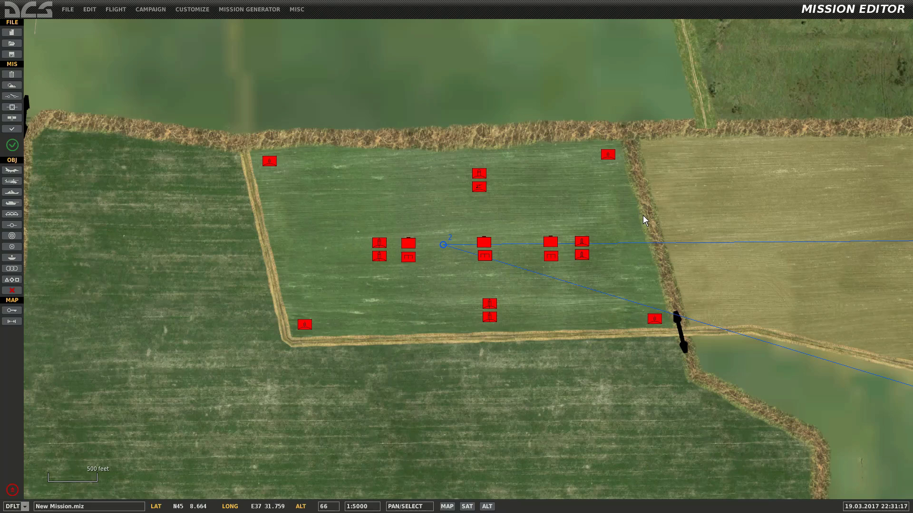
- Start a new airplane group with its country set to Russia
scroll(645, 216, down, 1)
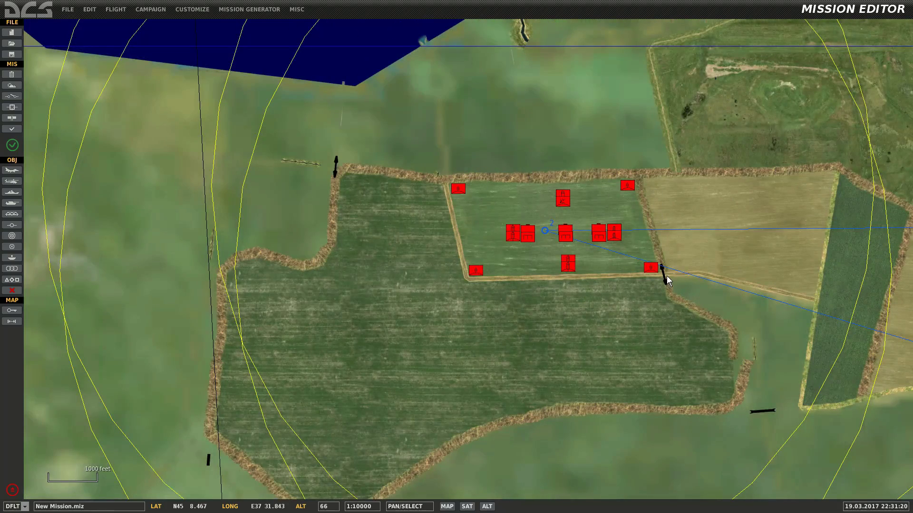
scroll(618, 268, up, 1)
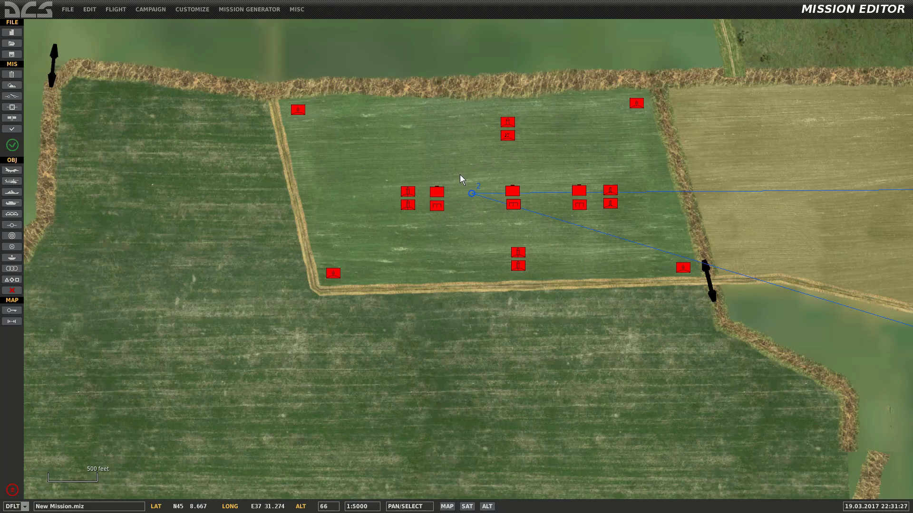
scroll(559, 159, down, 2)
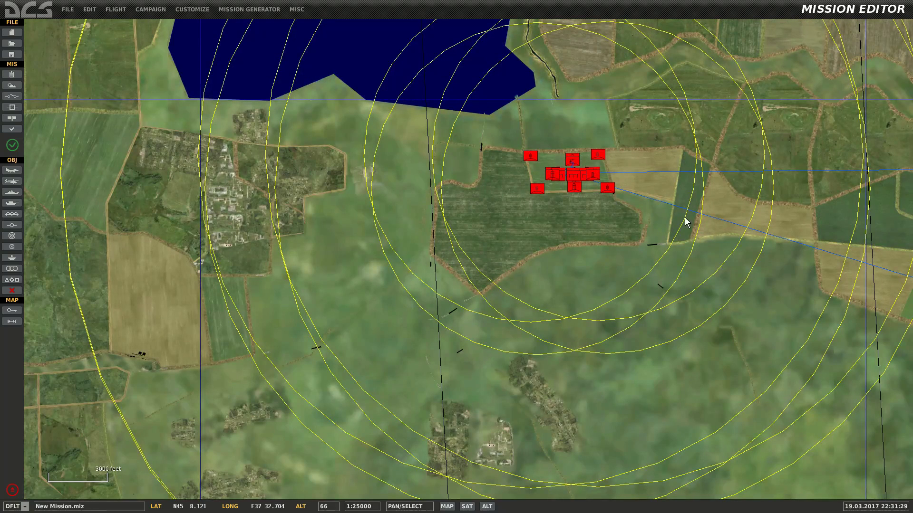
click(11, 172)
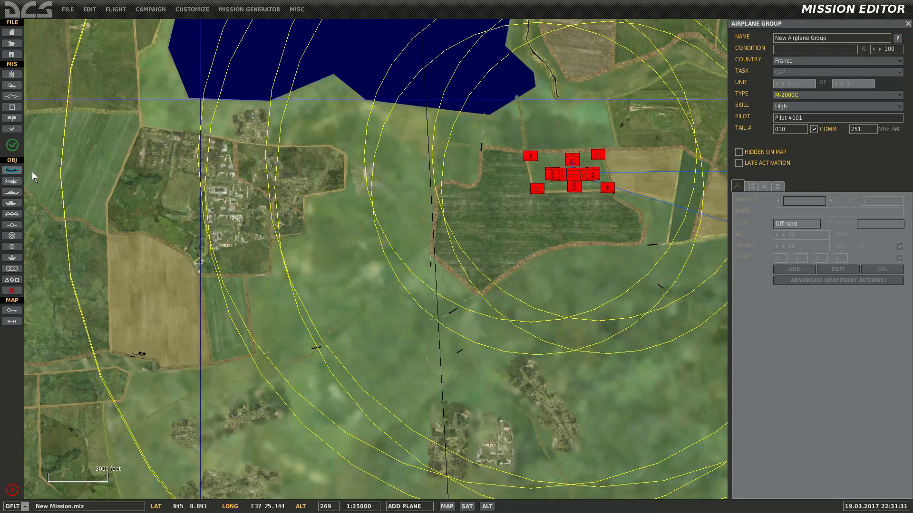
click(825, 63)
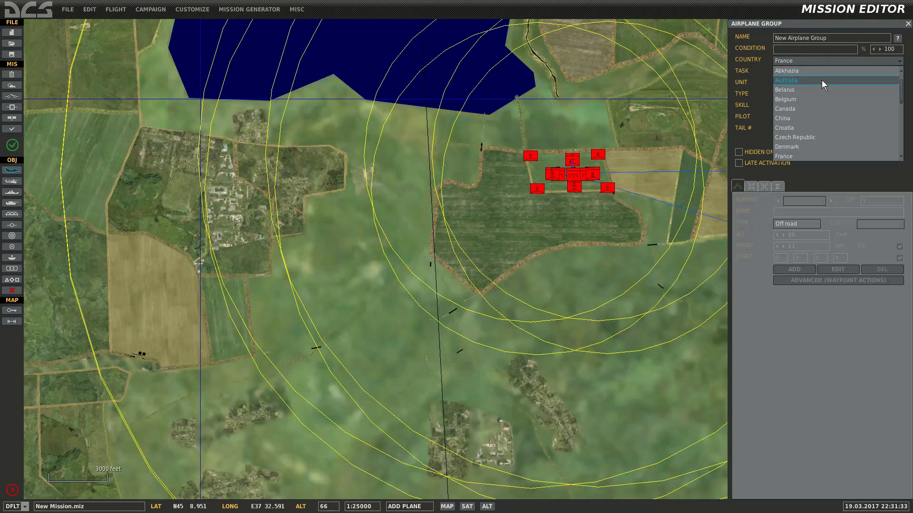
click(821, 80)
click(826, 63)
click(811, 80)
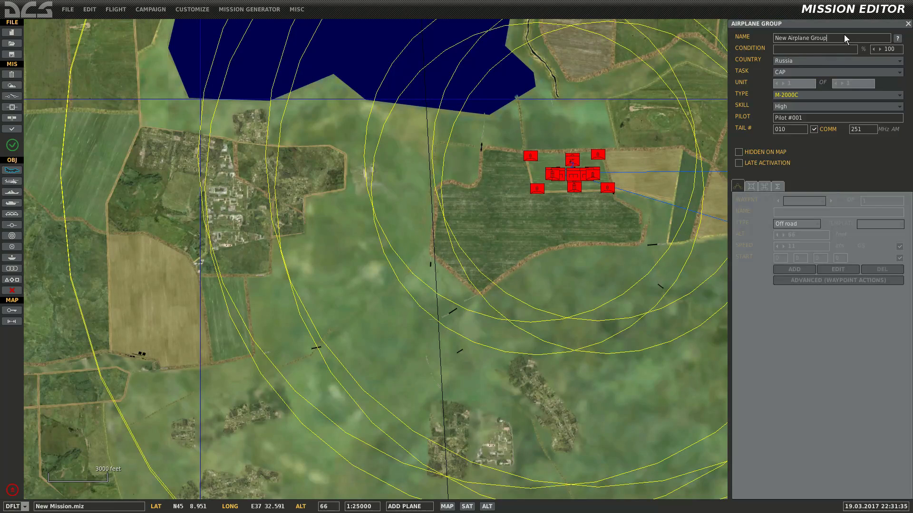
- Name the group Mig 1 as a MiG-29A with Random skill, and pan toward Anapa-Vityazevo
text(Mig 1)
click(806, 96)
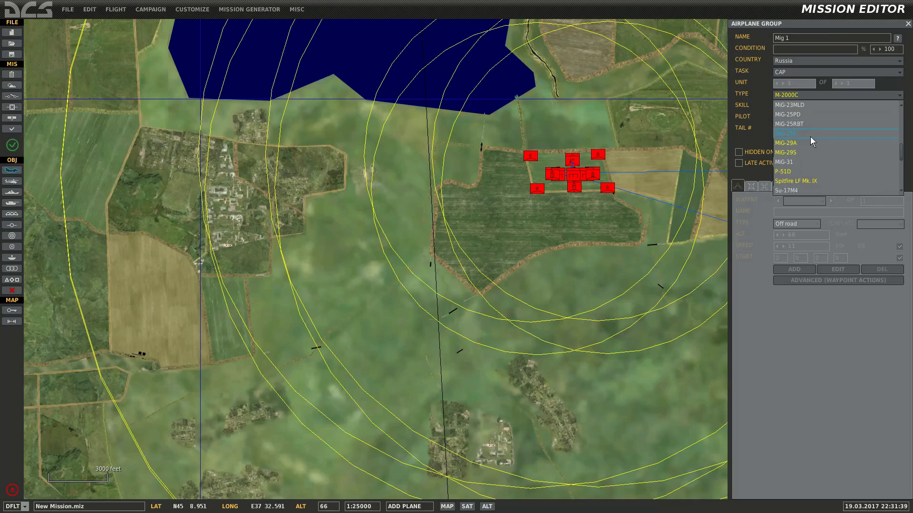
click(811, 142)
click(808, 106)
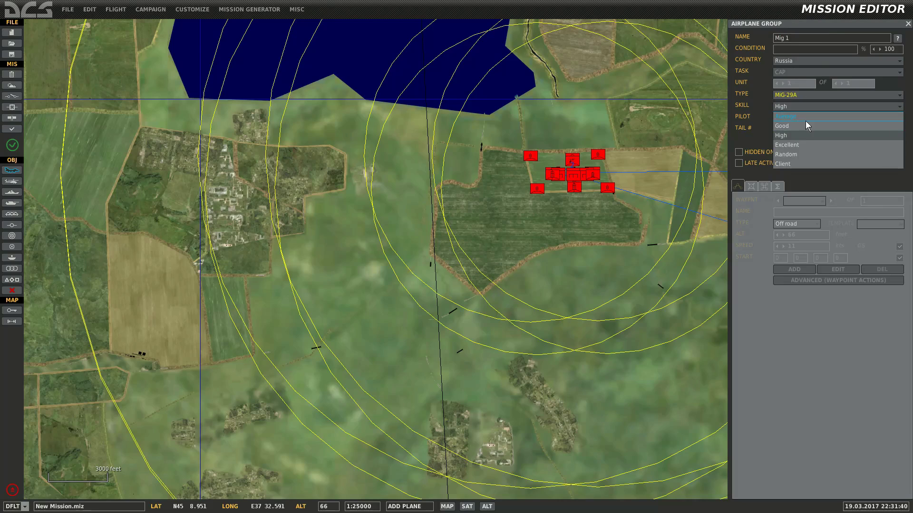
click(801, 153)
right_drag(569, 255, 621, 129)
scroll(487, 264, down, 4)
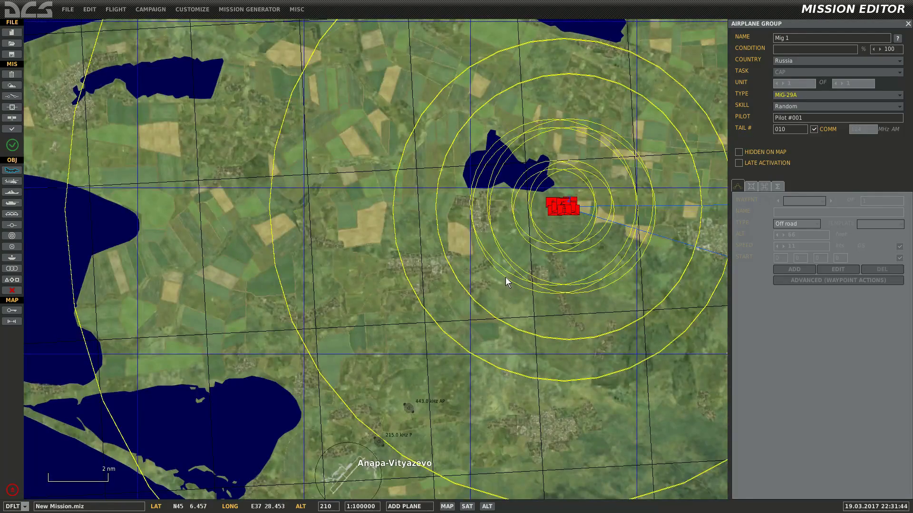
right_drag(550, 339, 630, 217)
- Place Mig 1 at Anapa-Vityazevo airfield, taking off from the runway
click(423, 350)
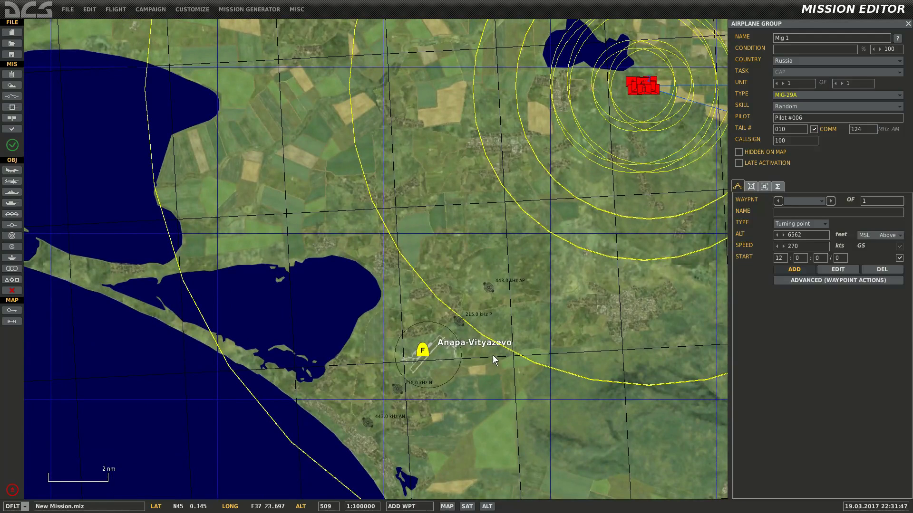
click(817, 226)
click(818, 252)
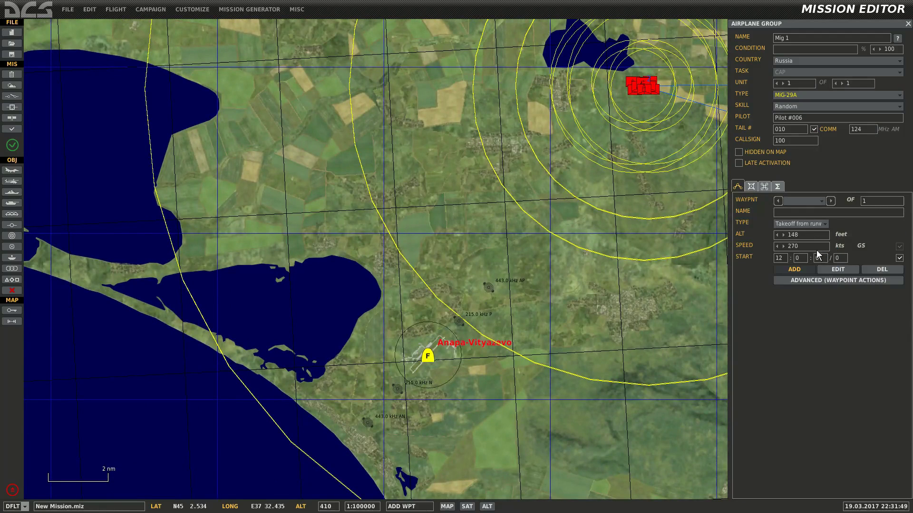
- Give Mig 1 the Domna - 120th Aviation Regiment paint, R-60M*4,R-27R*2,Fuel-1500 loadout, and two aircraft
click(751, 186)
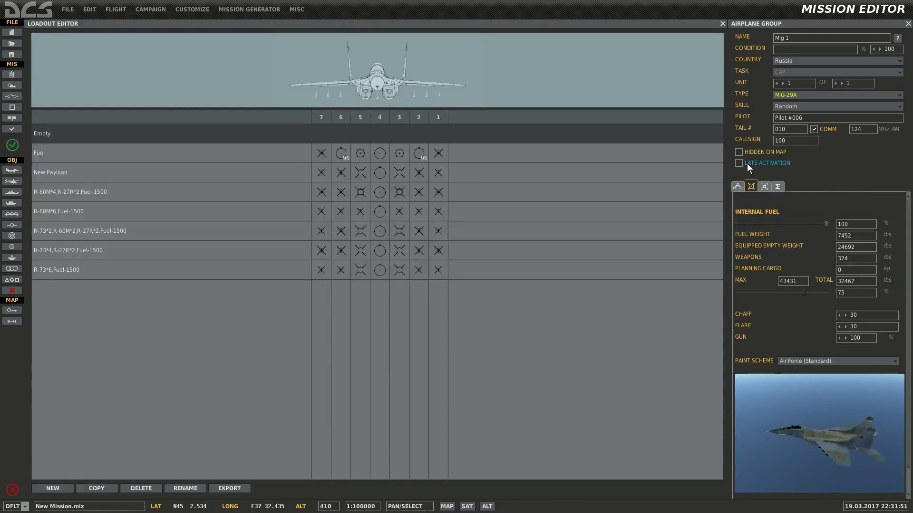
click(739, 163)
click(804, 362)
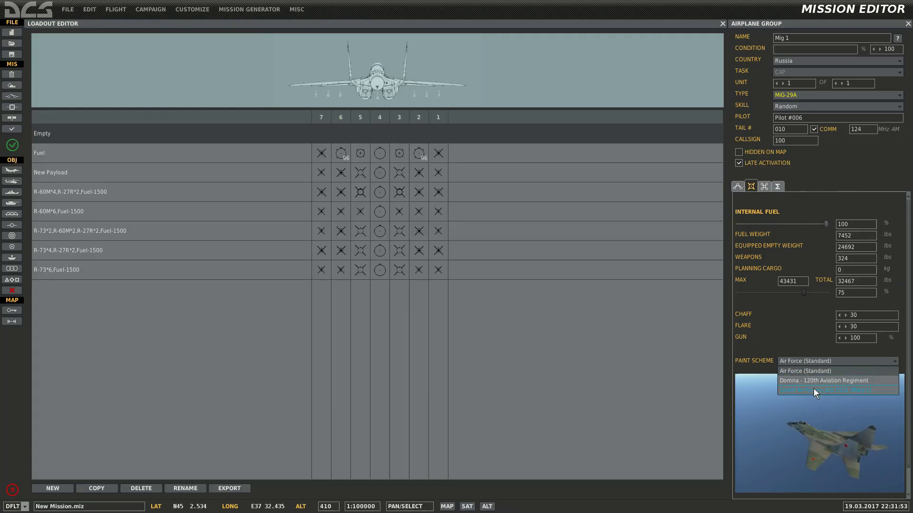
click(814, 388)
click(812, 361)
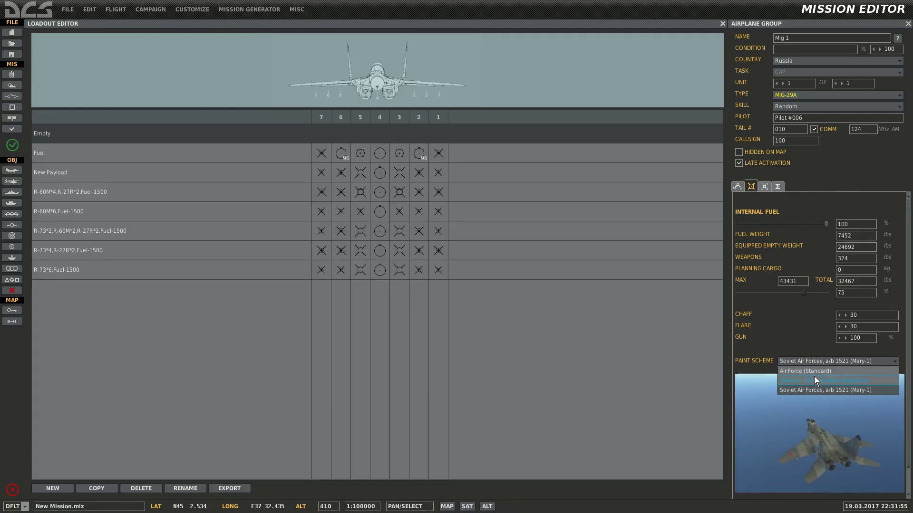
click(813, 380)
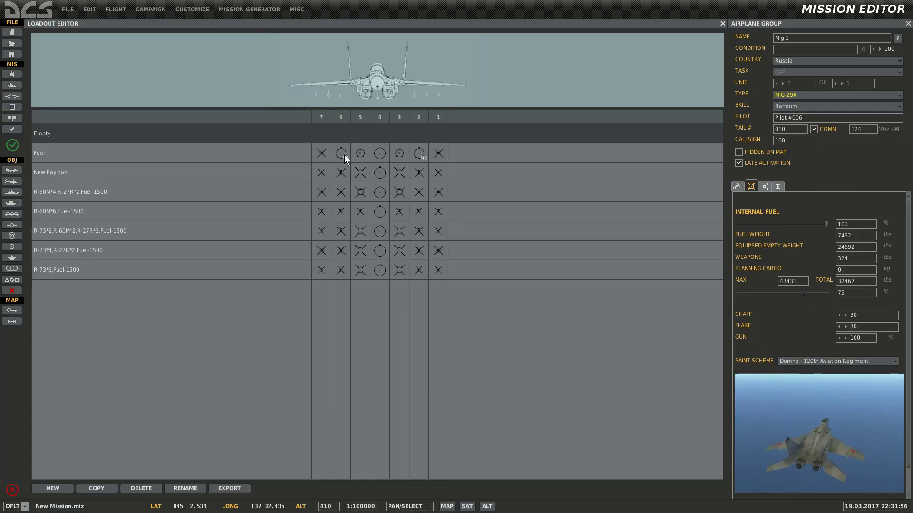
click(286, 191)
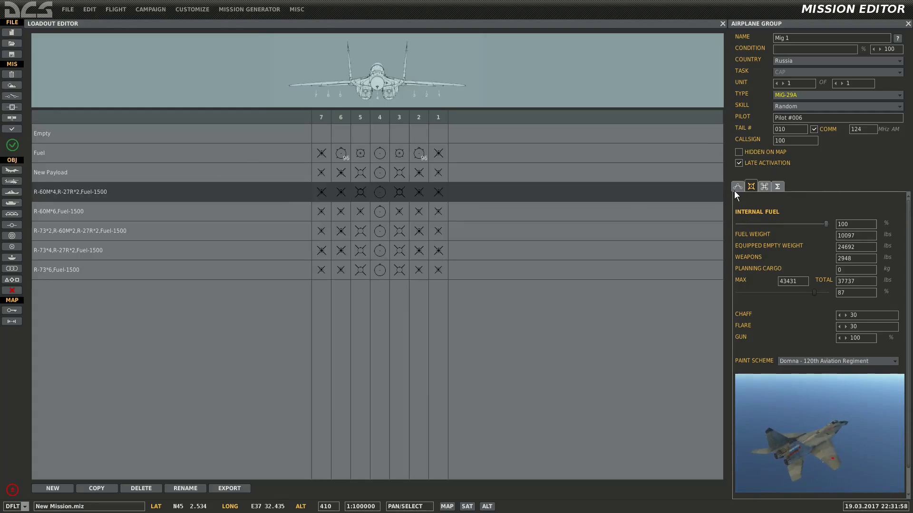
click(841, 84)
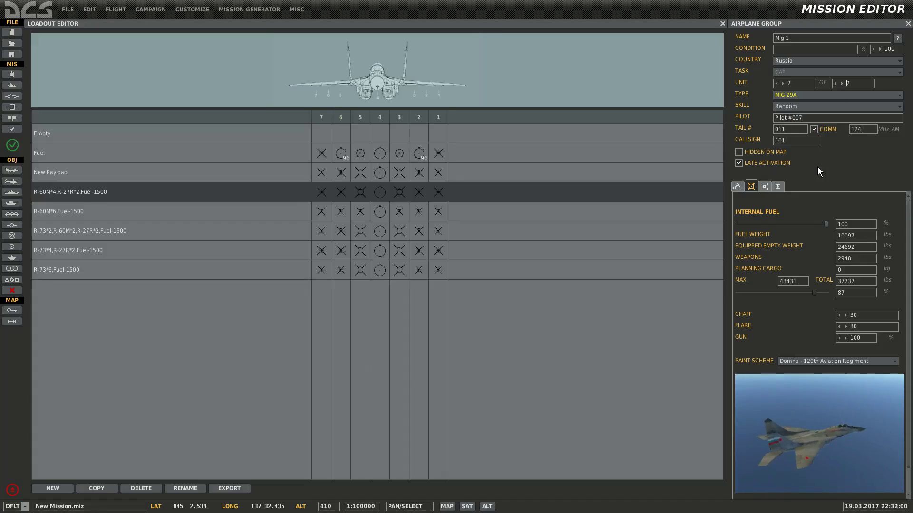
click(738, 187)
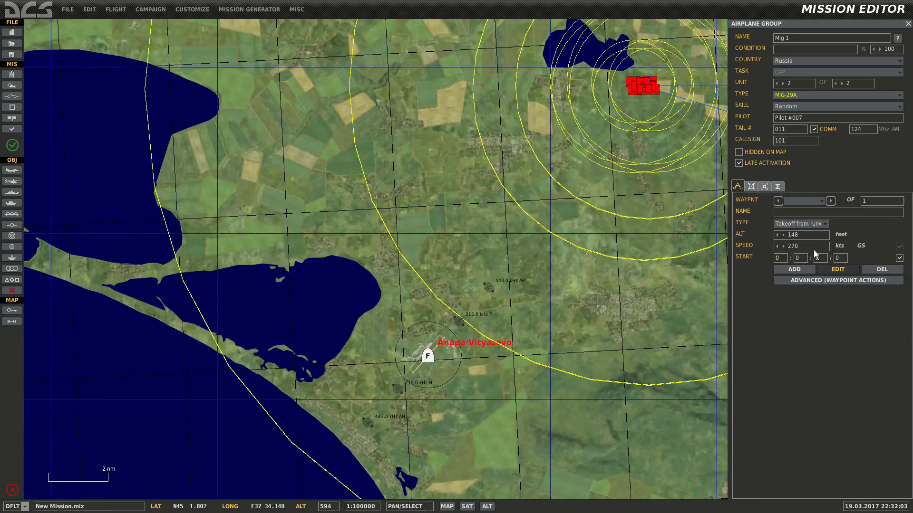
- Set Mig 1's speed to 400 and add waypoints over the target field and Krymsk
key(Delete)
key(Delete)
key(Delete)
text(40)
click(790, 268)
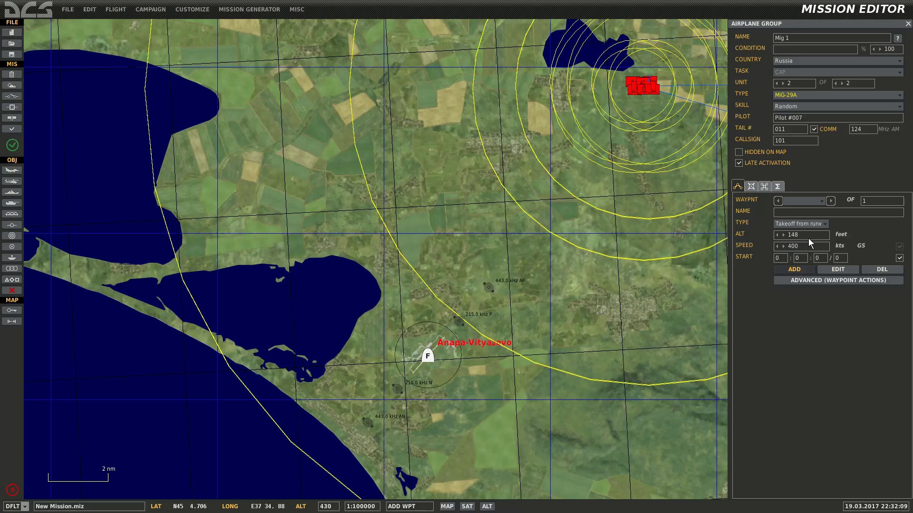
scroll(492, 149, up, 3)
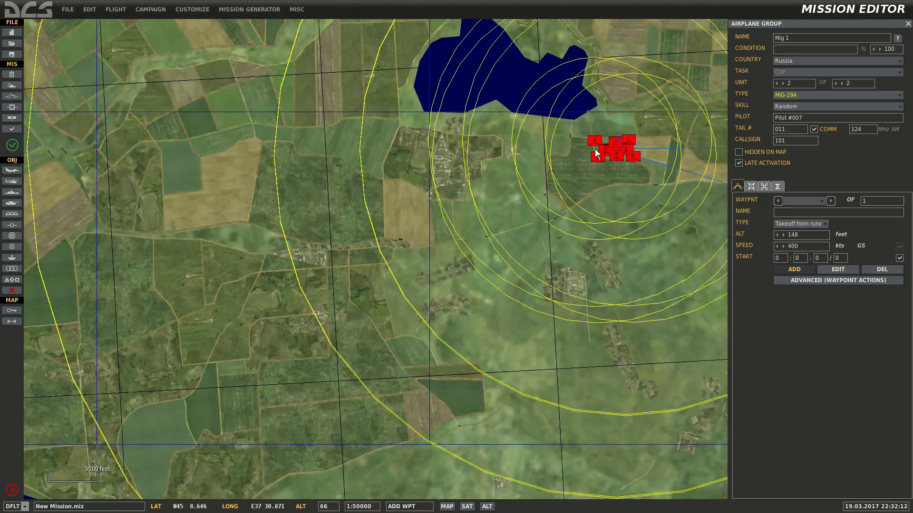
click(597, 146)
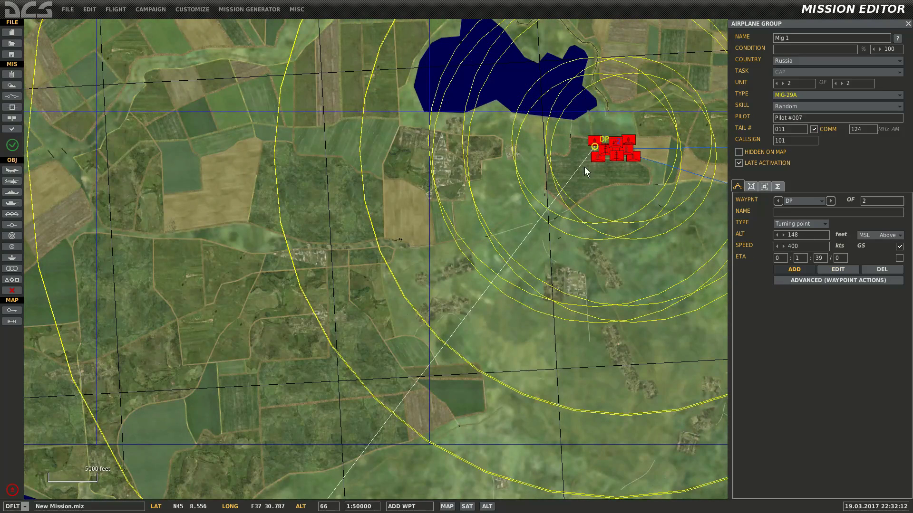
scroll(583, 166, down, 3)
right_drag(602, 298, 373, 206)
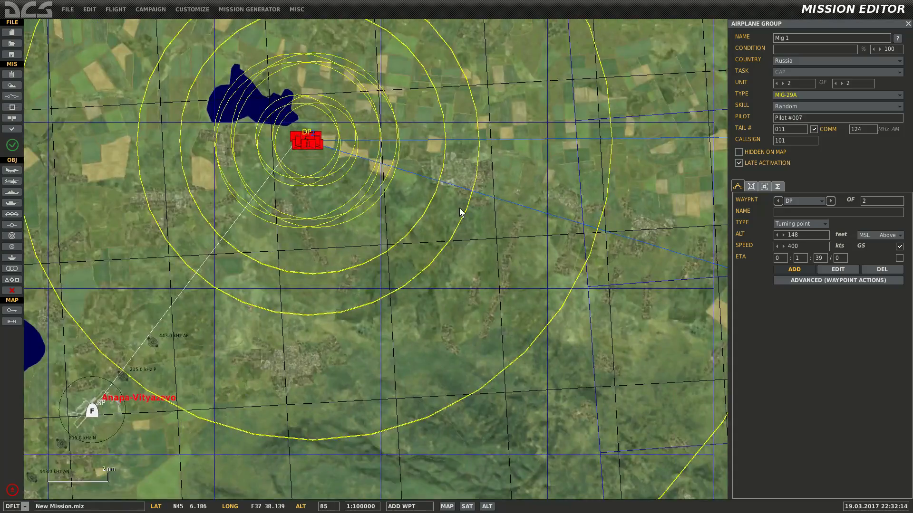
scroll(390, 192, down, 3)
click(610, 261)
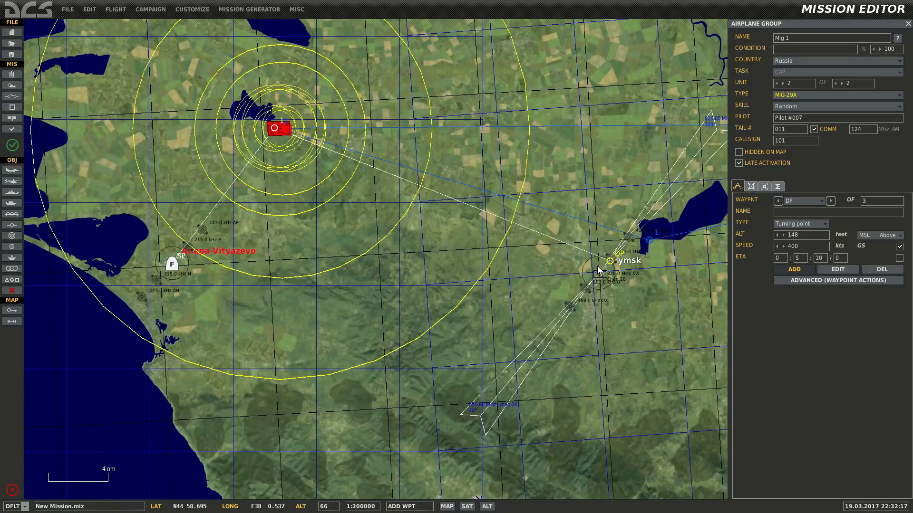
- Add waypoints at Novorossiysk and back by the target, ending with a Landing at Anapa-Vityazevo
right_drag(468, 296, 485, 84)
click(493, 339)
right_drag(396, 193, 412, 288)
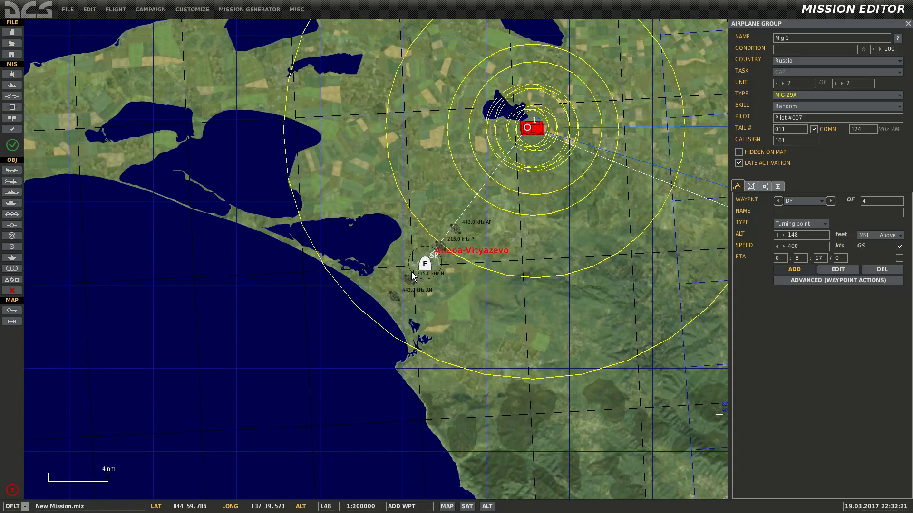
click(531, 133)
click(437, 269)
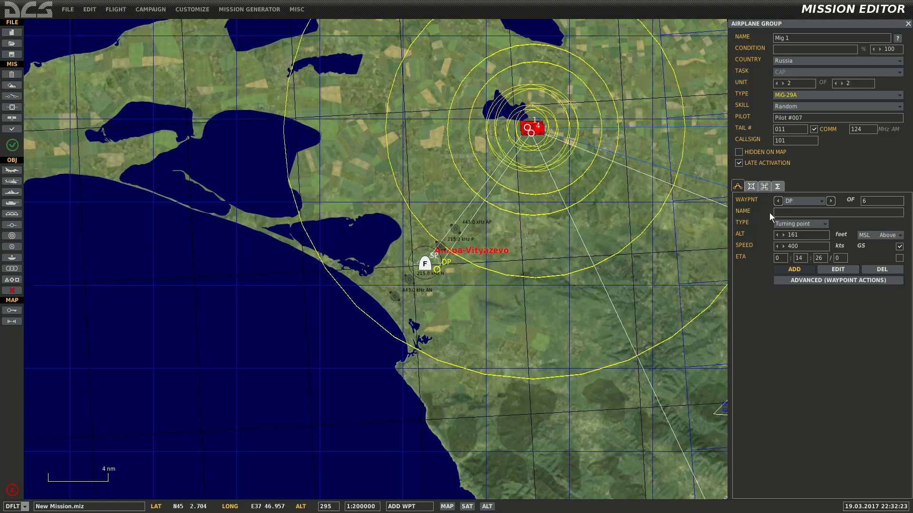
click(825, 224)
click(785, 252)
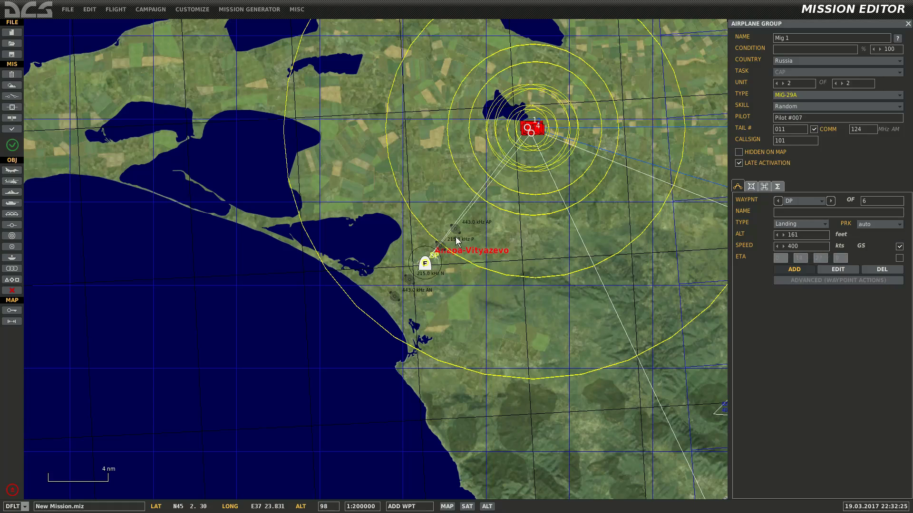
- Pan around the finished route and recentre the view on the target field
right_drag(575, 260, 454, 180)
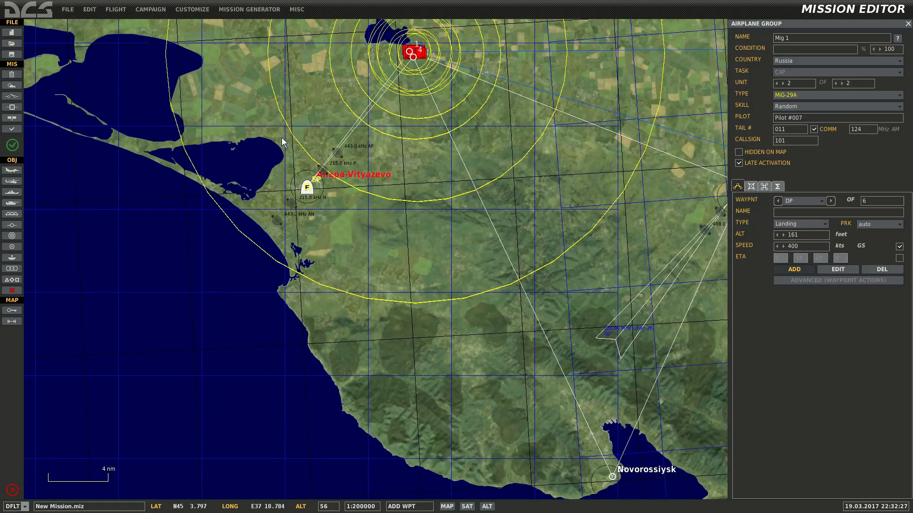
right_drag(577, 79, 632, 136)
scroll(543, 249, up, 1)
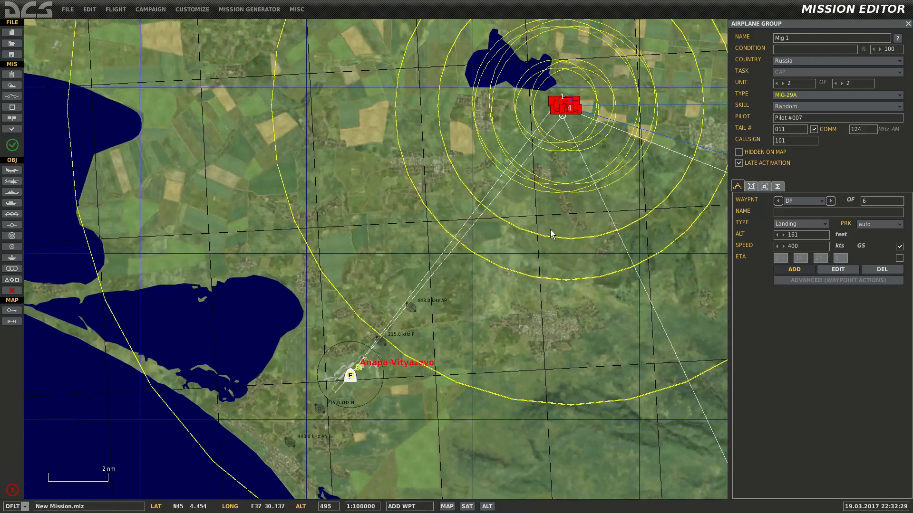
right_drag(543, 250, 607, 131)
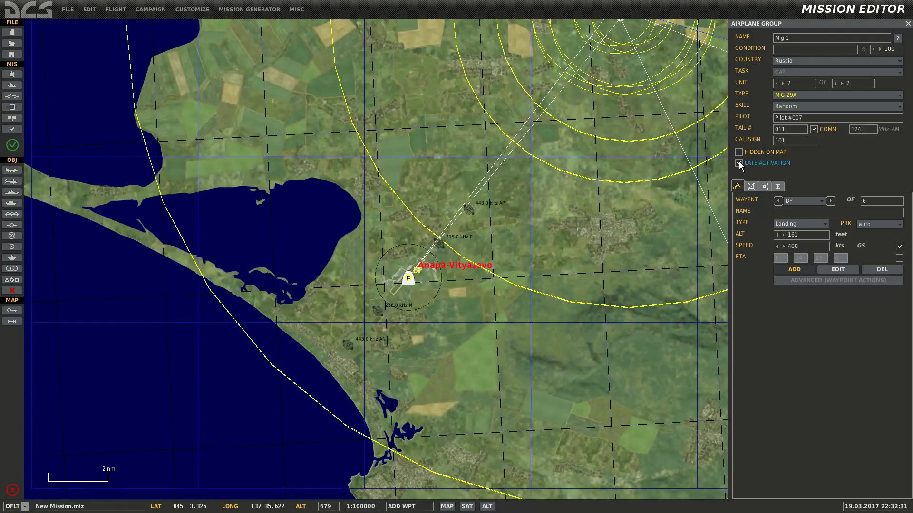
right_drag(535, 185, 479, 260)
scroll(569, 119, up, 1)
right_drag(570, 119, 544, 242)
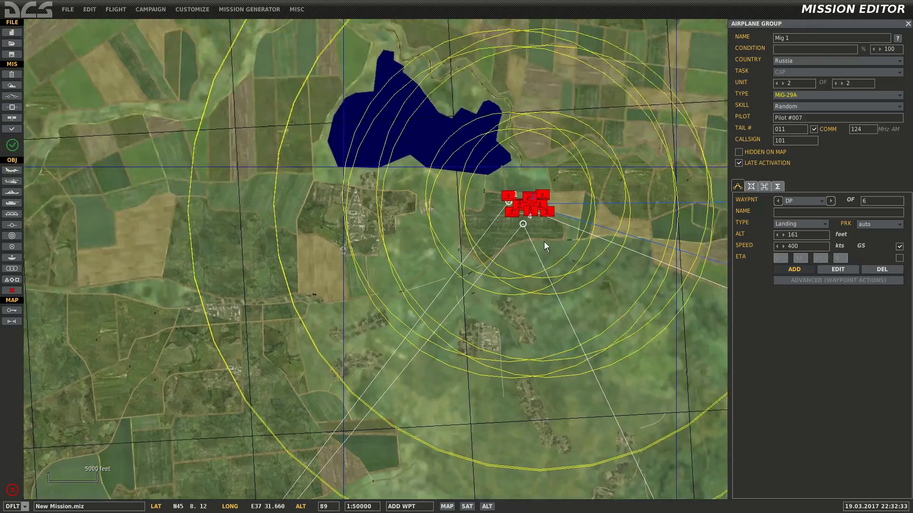
scroll(538, 210, up, 2)
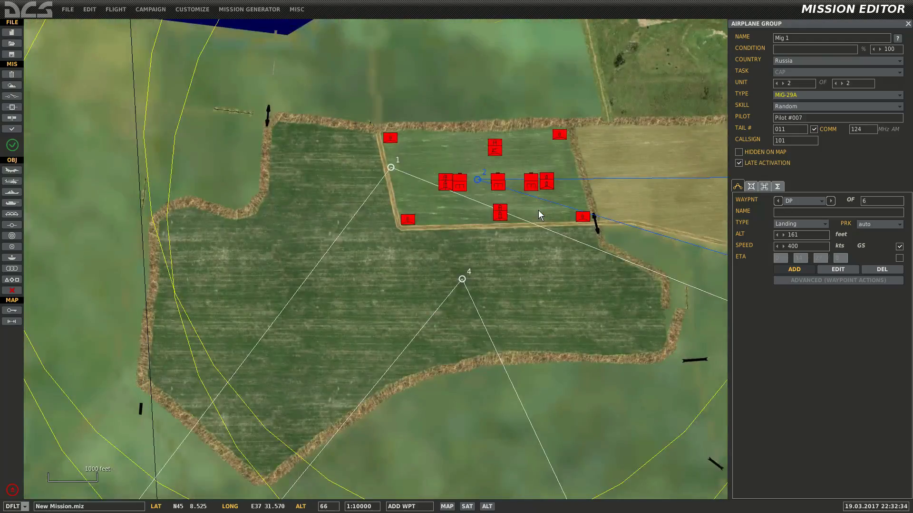
scroll(541, 214, down, 1)
right_drag(619, 298, 539, 348)
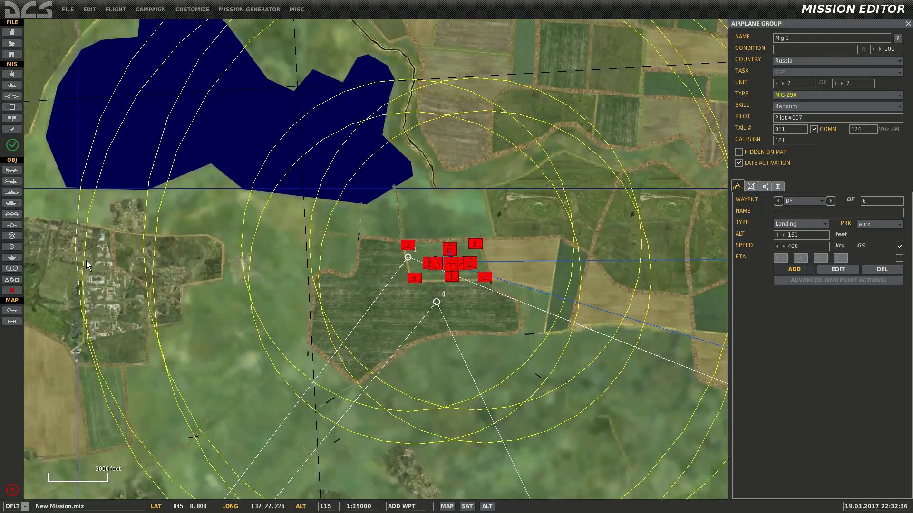
click(7, 248)
- Drop a trigger zone on the target field named Trigger 1 with radius 20000
scroll(448, 298, up, 1)
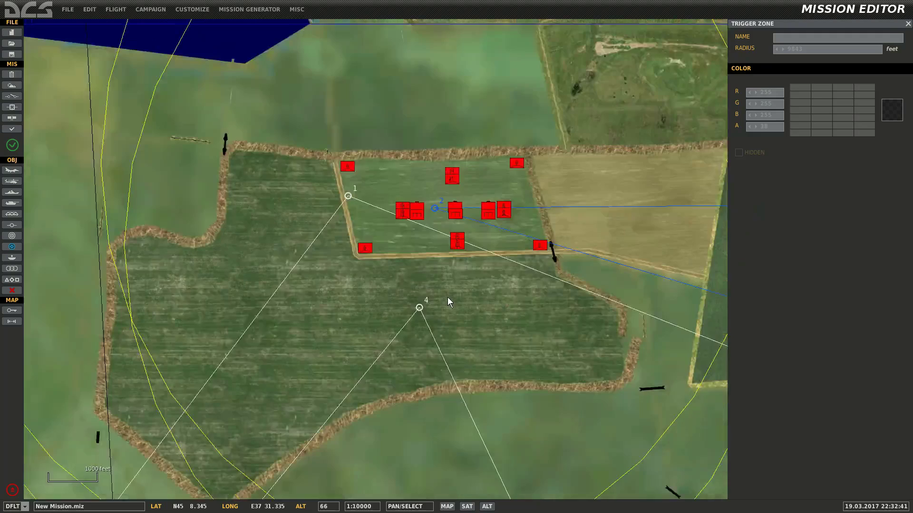
click(434, 215)
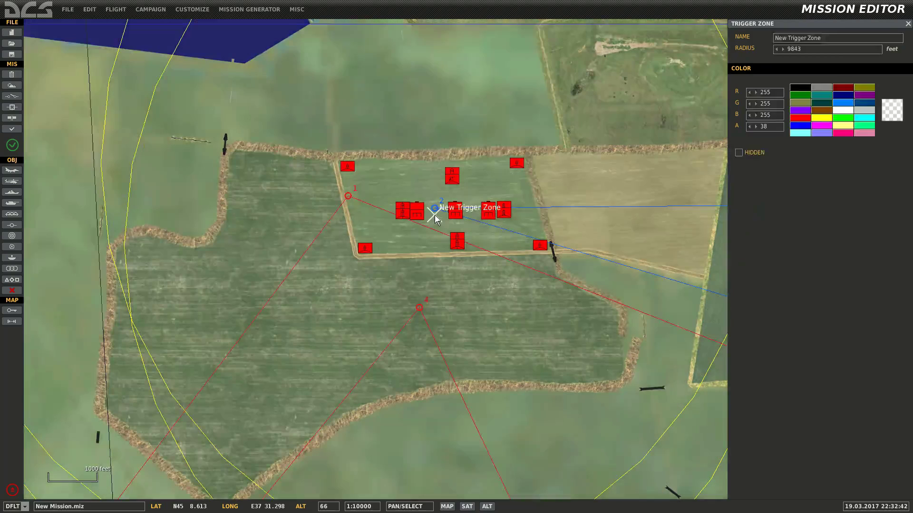
click(828, 39)
text(Trigger 1)
scroll(491, 61, down, 5)
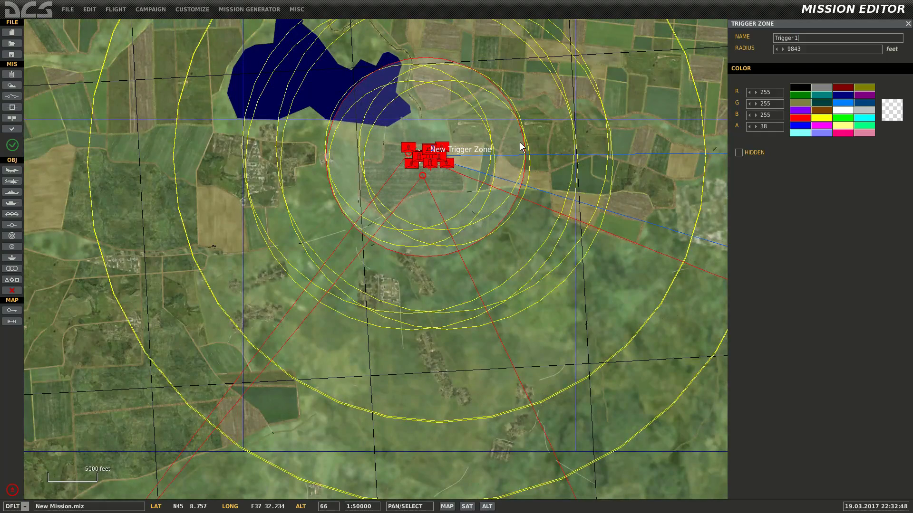
click(809, 50)
text(10000)
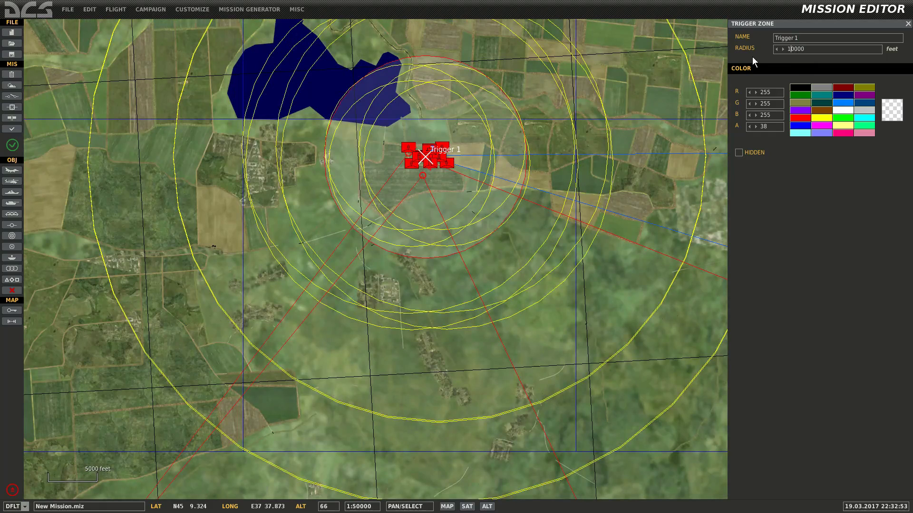
key(BackSpace)
text(2)
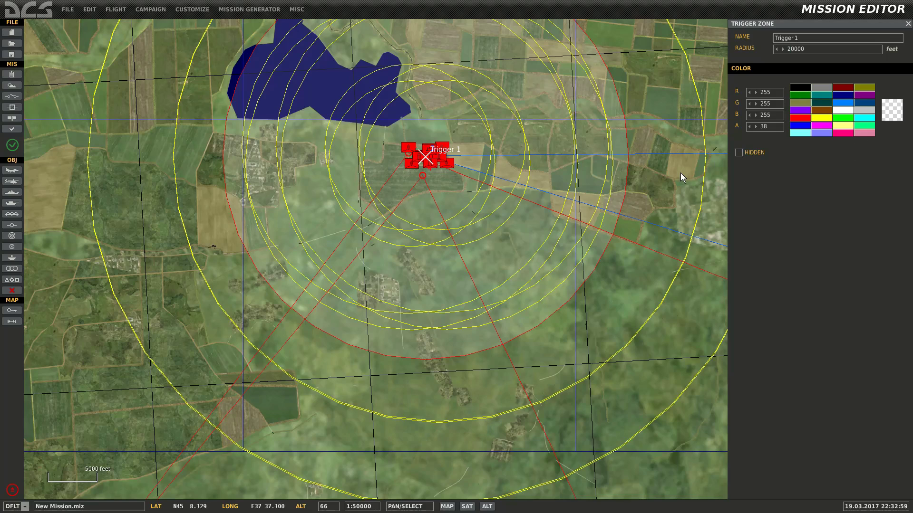
scroll(678, 184, down, 1)
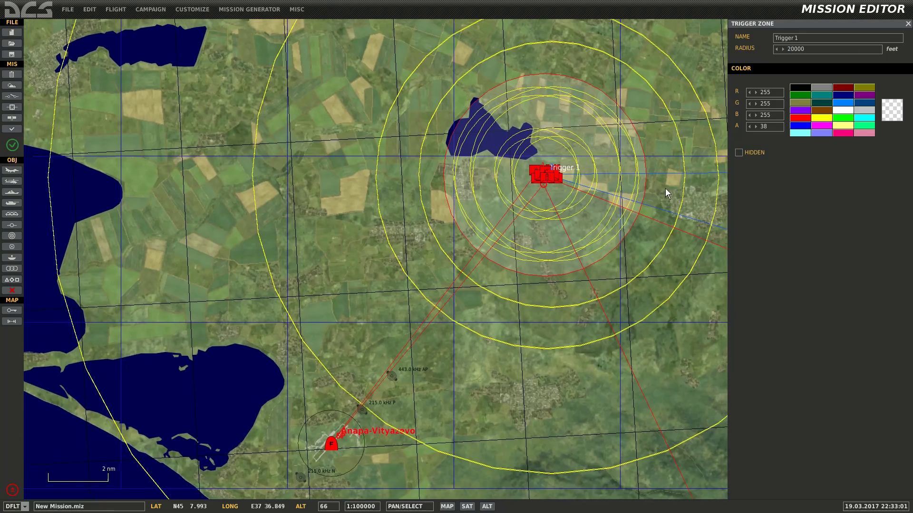
drag(666, 188, 579, 196)
click(579, 196)
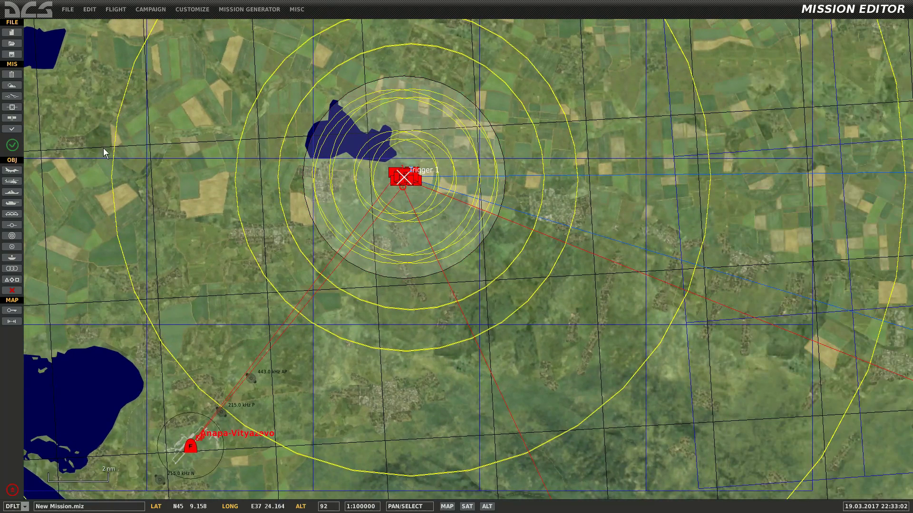
- Create a new once-only trigger named Mig 1 Spawn
click(13, 96)
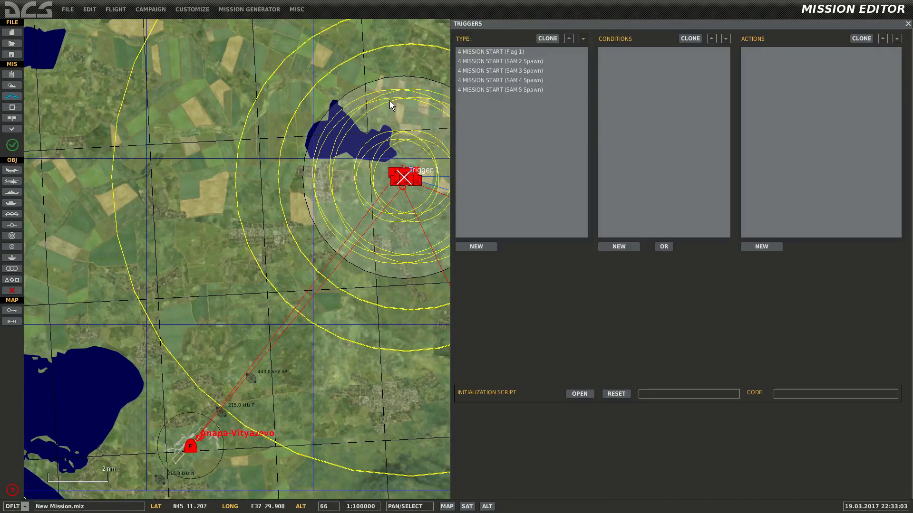
click(477, 247)
click(575, 283)
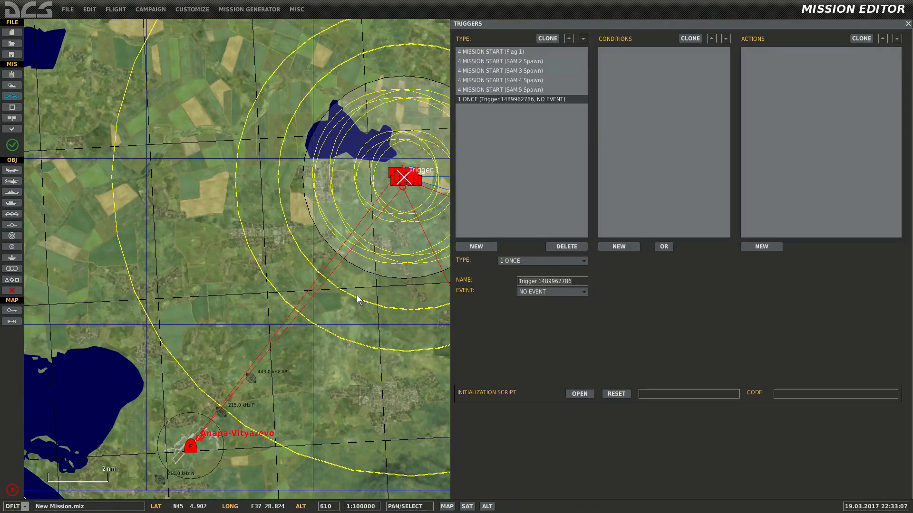
key(ctrl+a)
text(M)
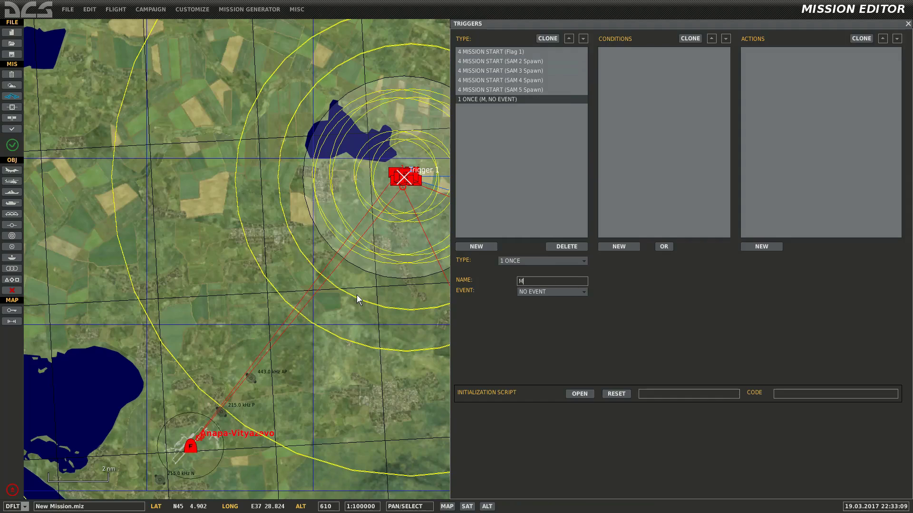
text(ig 1 Spawn)
- Add a PART OF COALITION IN ZONE condition for Blue in Trigger 1
click(621, 247)
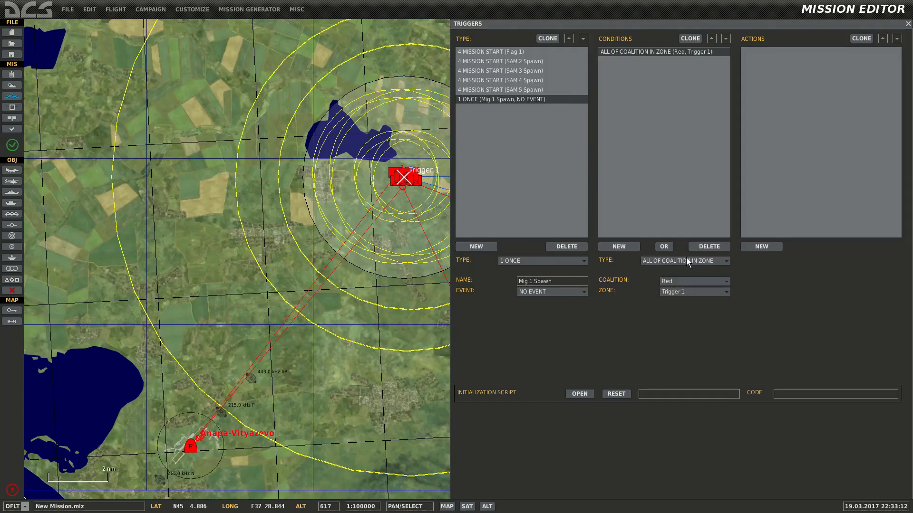
click(686, 261)
scroll(686, 297, down, 8)
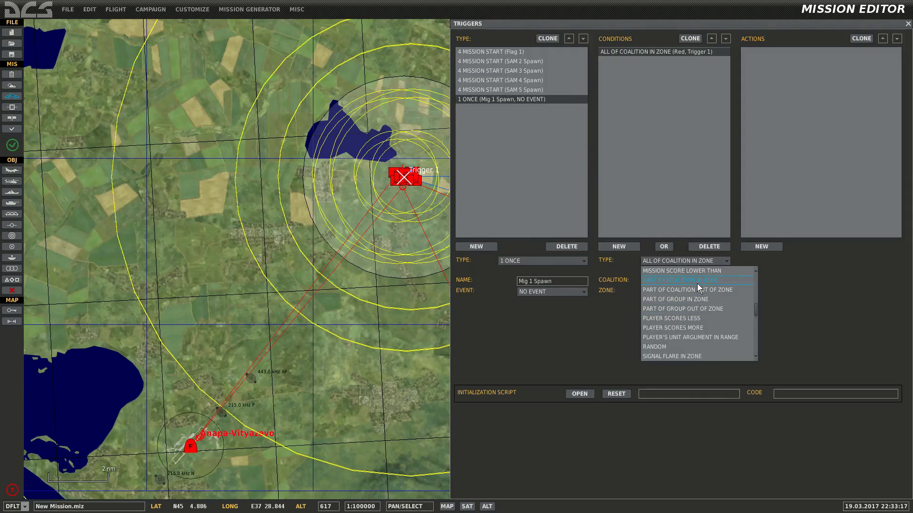
click(704, 280)
click(703, 280)
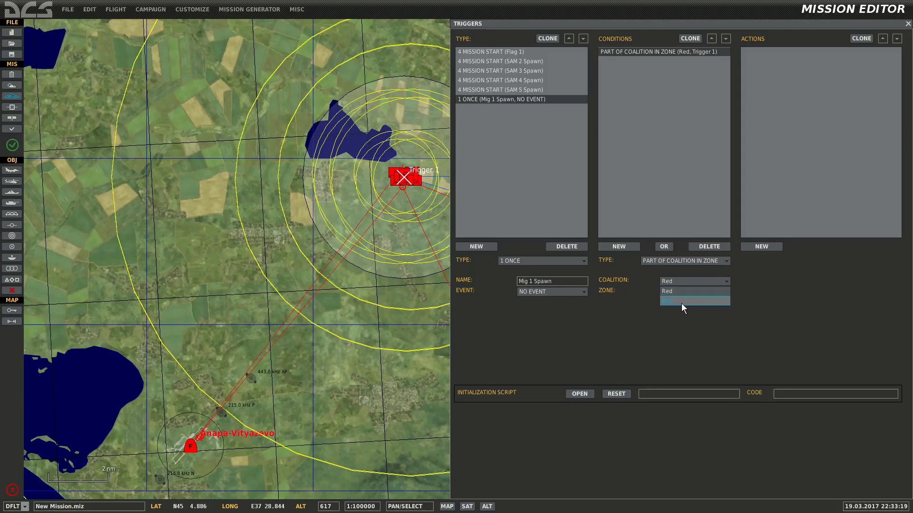
click(681, 300)
right_drag(418, 371, 280, 331)
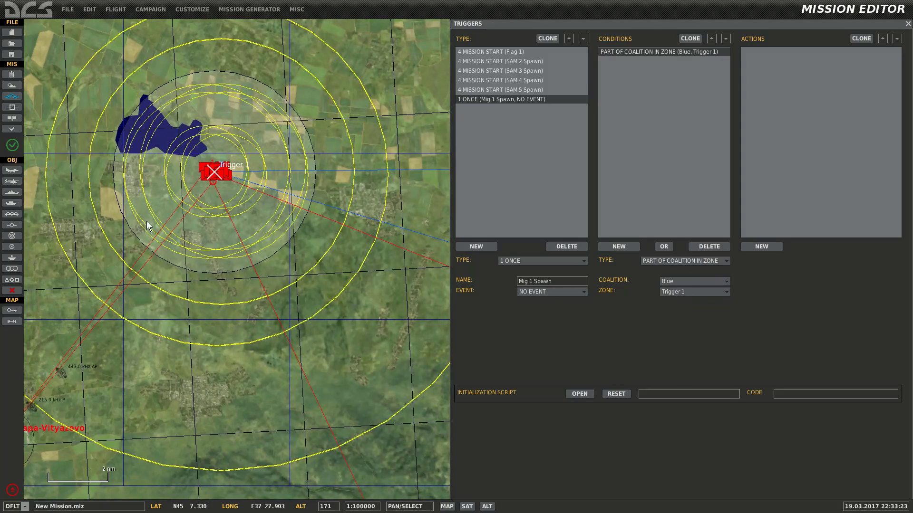
- Add a GROUP ACTIVATE action for Mig 1 and close the triggers window
click(760, 246)
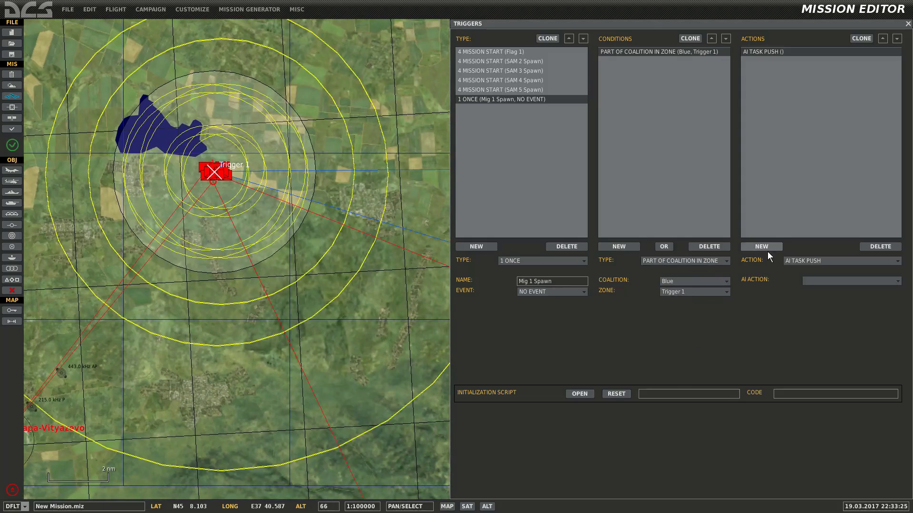
click(807, 259)
scroll(829, 339, down, 2)
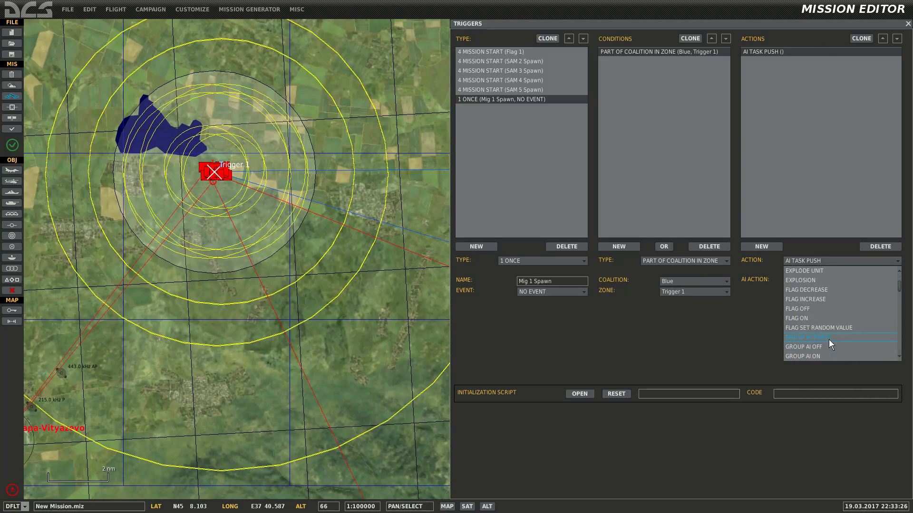
click(835, 334)
click(835, 285)
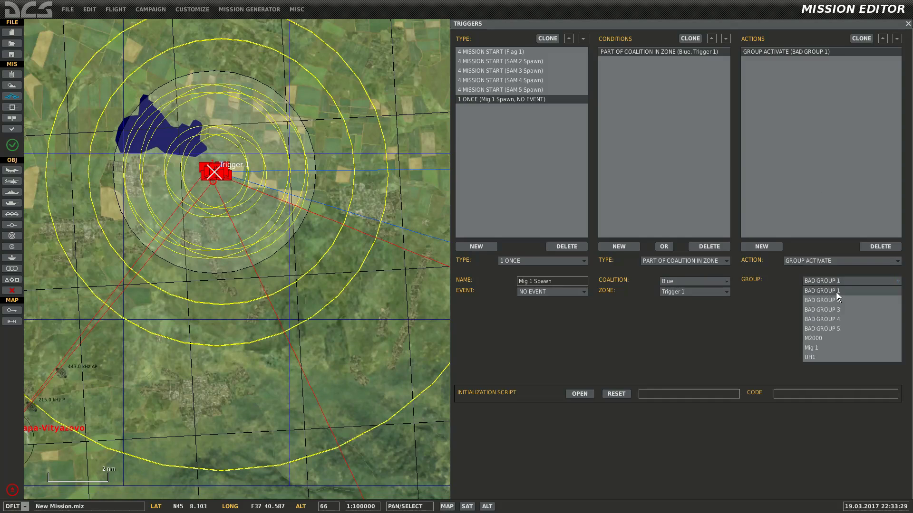
click(824, 347)
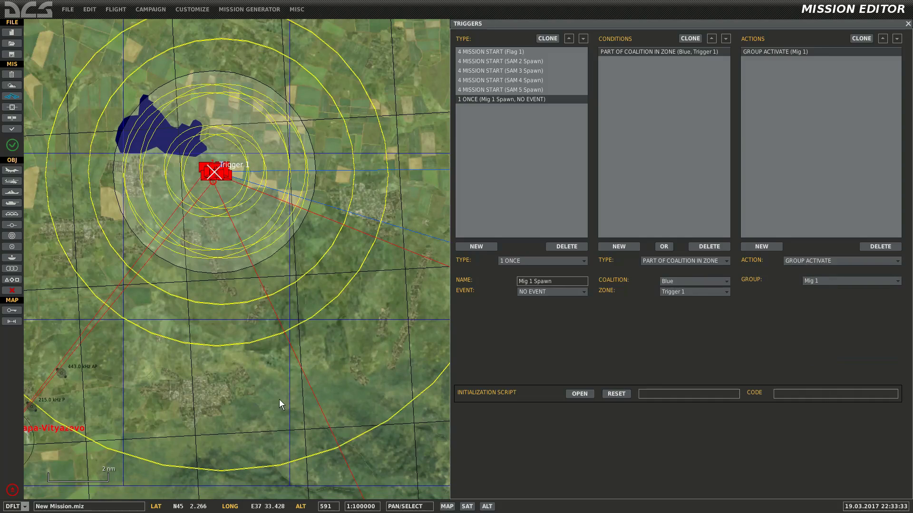
drag(205, 387, 327, 432)
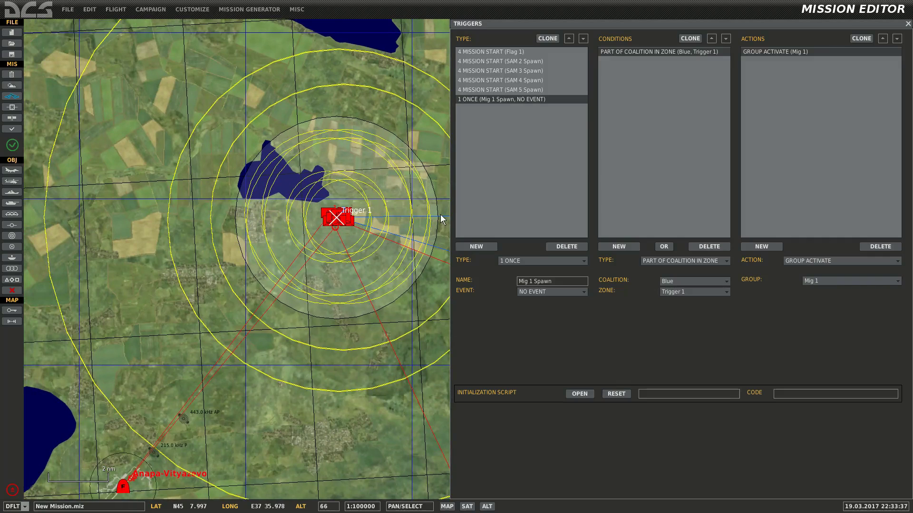
drag(327, 132, 207, 323)
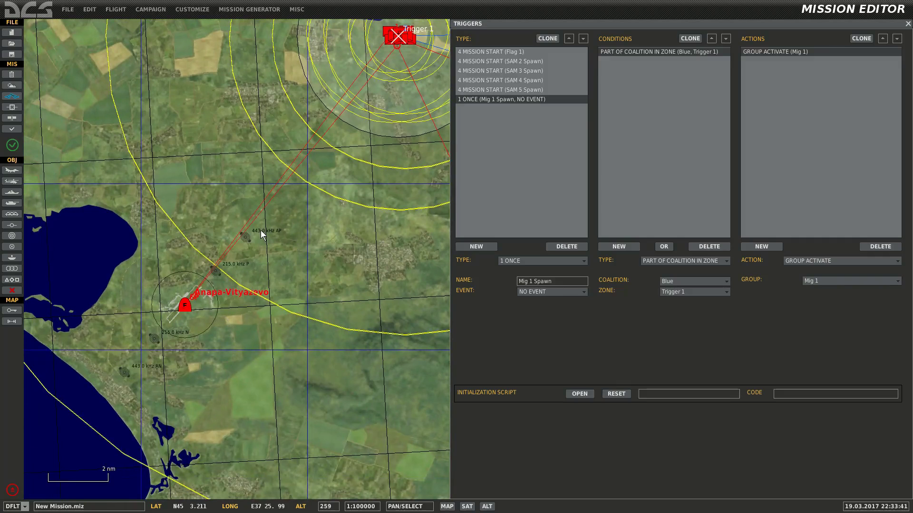
drag(261, 216, 398, 190)
key(Escape)
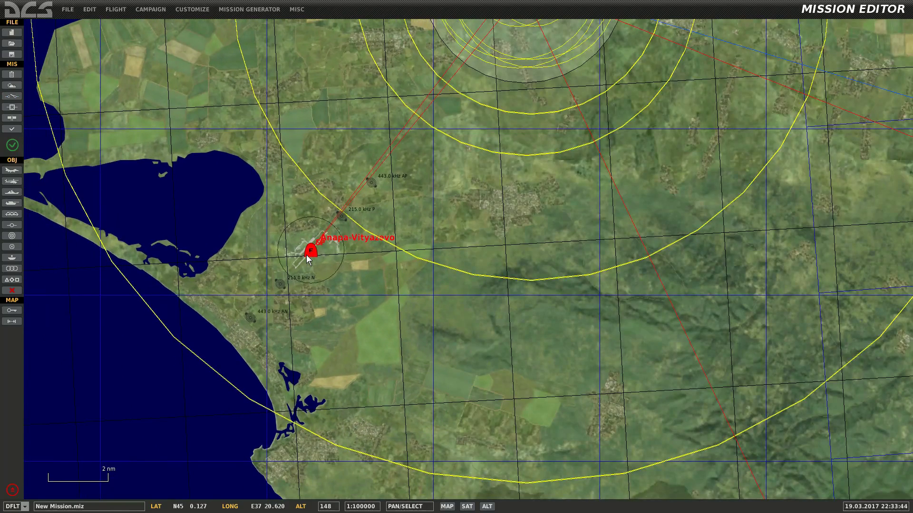
- Switch the map to the topographic style and place a new airplane group south of Anapa
scroll(306, 255, up, 2)
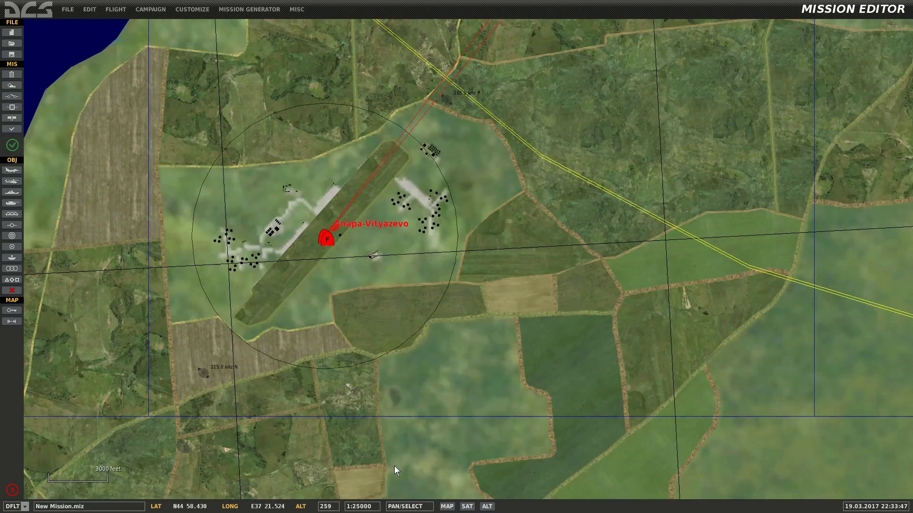
click(486, 507)
scroll(506, 387, down, 2)
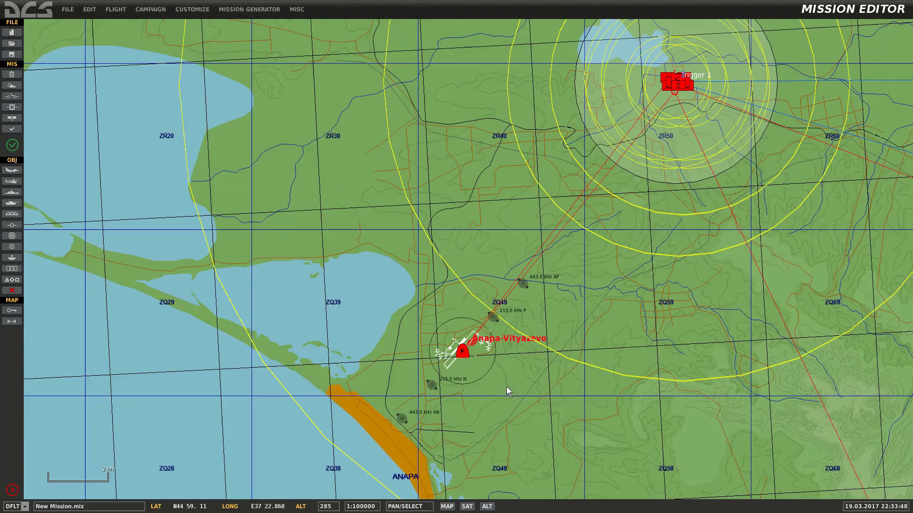
click(12, 170)
right_drag(656, 273, 316, 241)
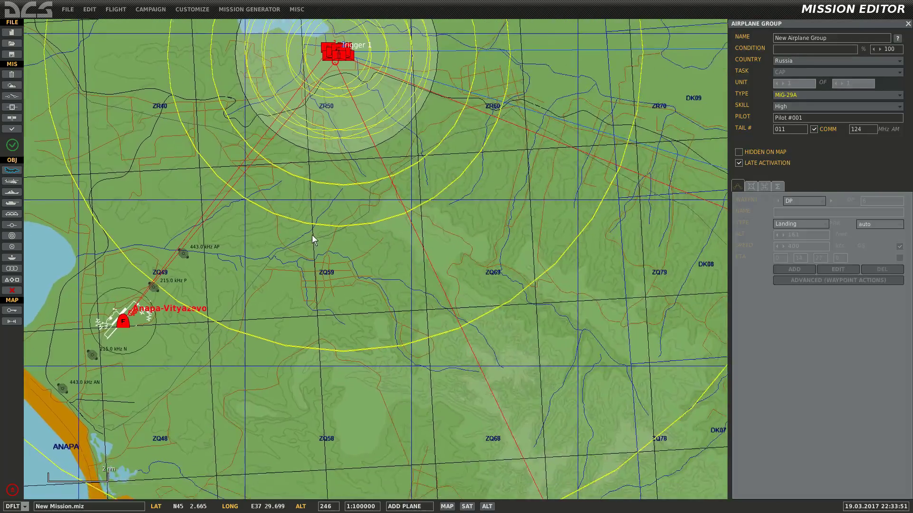
right_drag(475, 393, 544, 173)
click(481, 354)
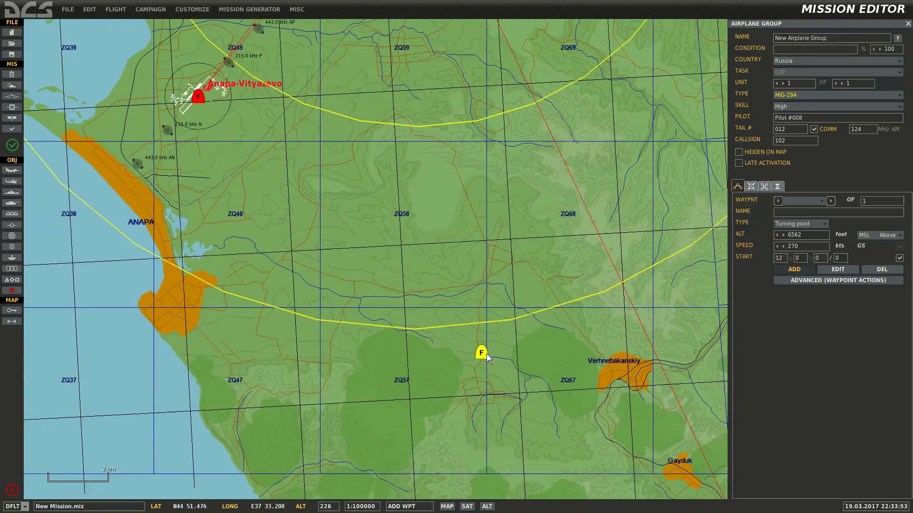
- Make the group USAF Aggressors named Mig 2, flying F-5E-3s with Random skill
click(800, 61)
scroll(806, 121, down, 2)
click(803, 147)
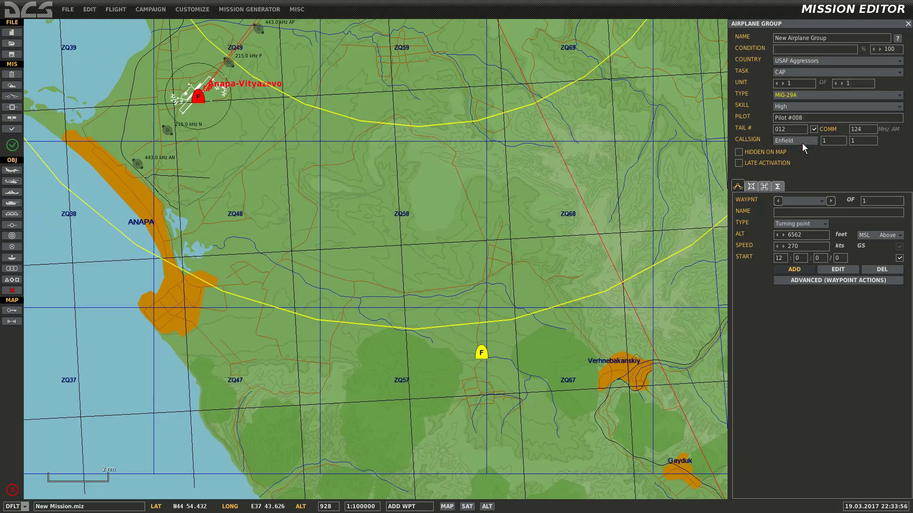
text(Mig 2)
click(819, 95)
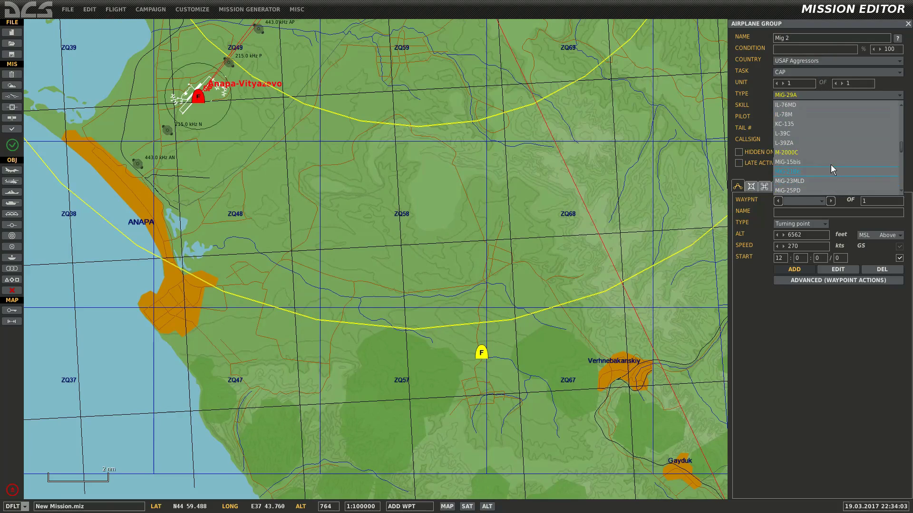
scroll(828, 151, up, 6)
scroll(832, 133, up, 3)
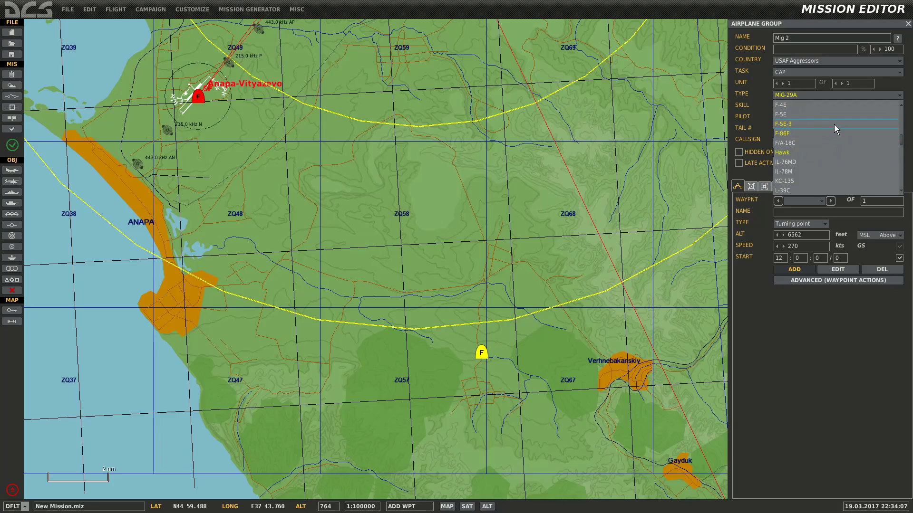
click(834, 125)
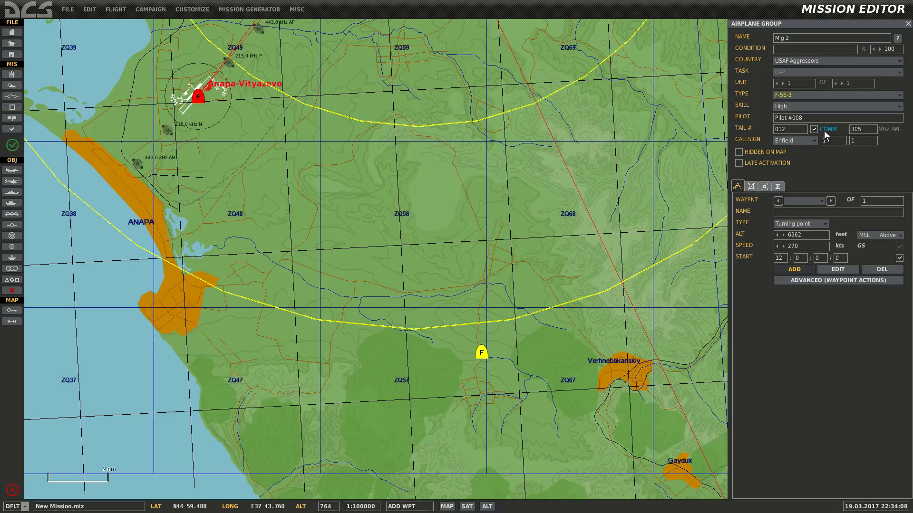
click(804, 107)
click(779, 173)
- Give the loadout HEI ammo, zero chaff, 30 flares, VFC-13 25 paint and the light payload
click(751, 186)
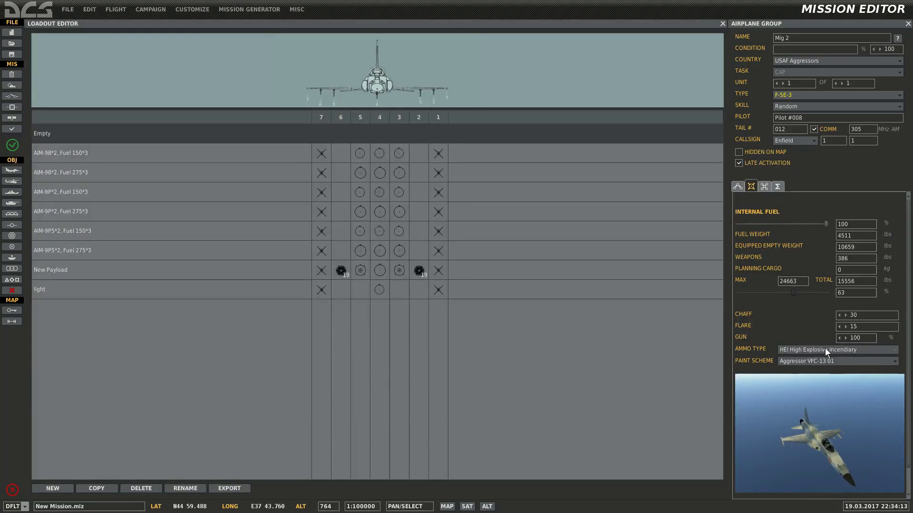
click(825, 349)
click(822, 364)
click(845, 327)
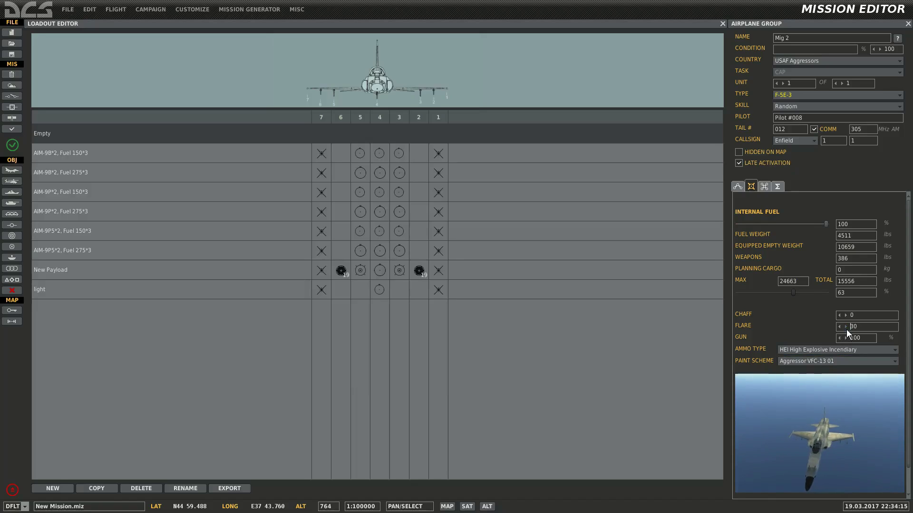
click(833, 361)
click(829, 381)
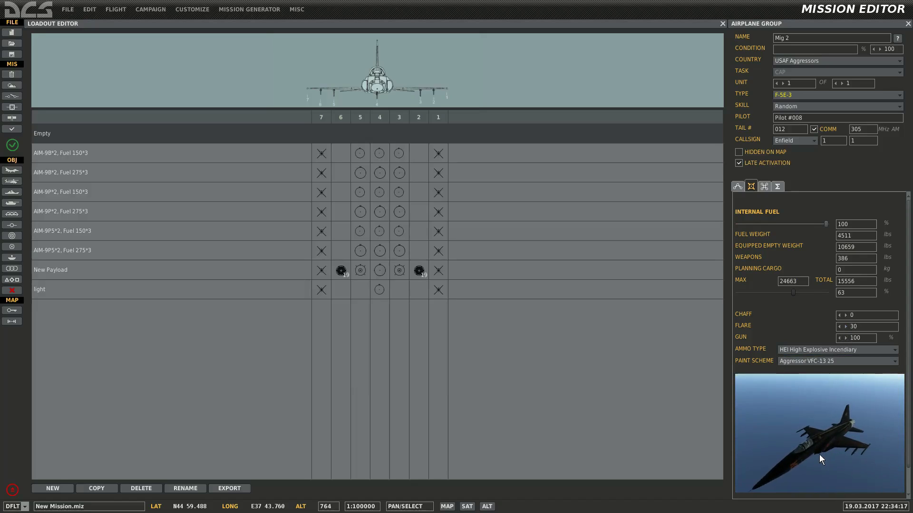
drag(820, 454, 751, 410)
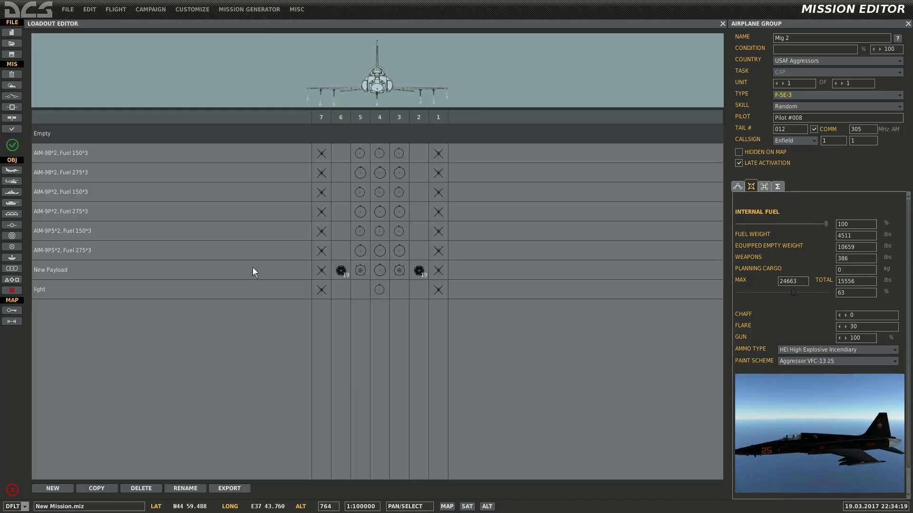
click(181, 292)
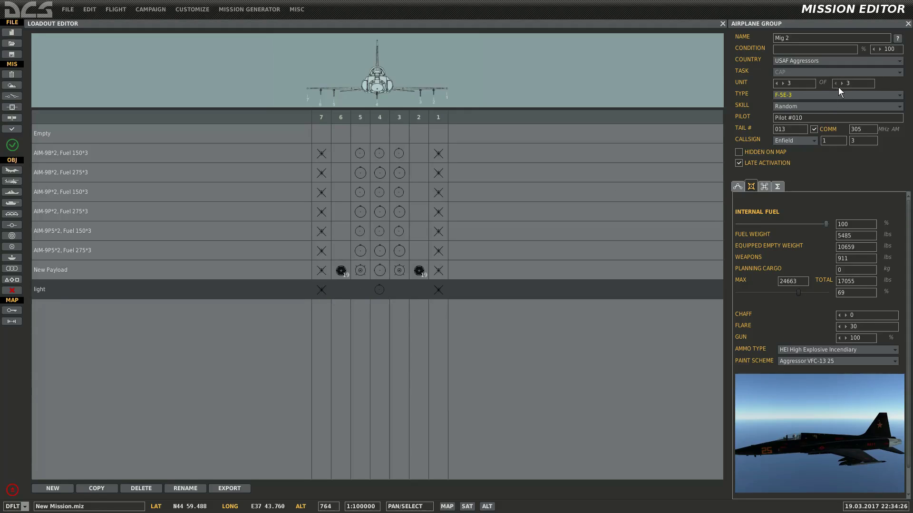
click(737, 187)
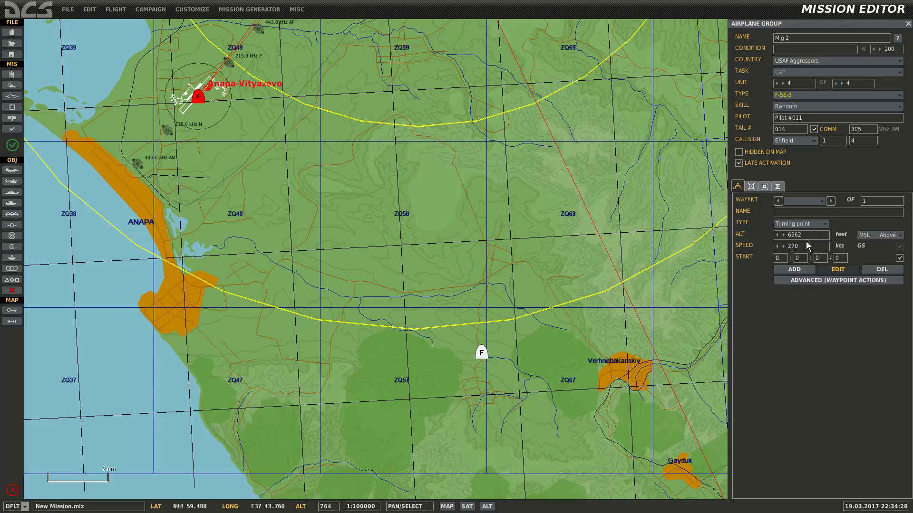
- Set Mig 2's speed to 450 and place ten waypoints looping around Trigger 1
key(Delete)
key(Delete)
key(Delete)
text(450)
click(794, 269)
scroll(506, 167, down, 5)
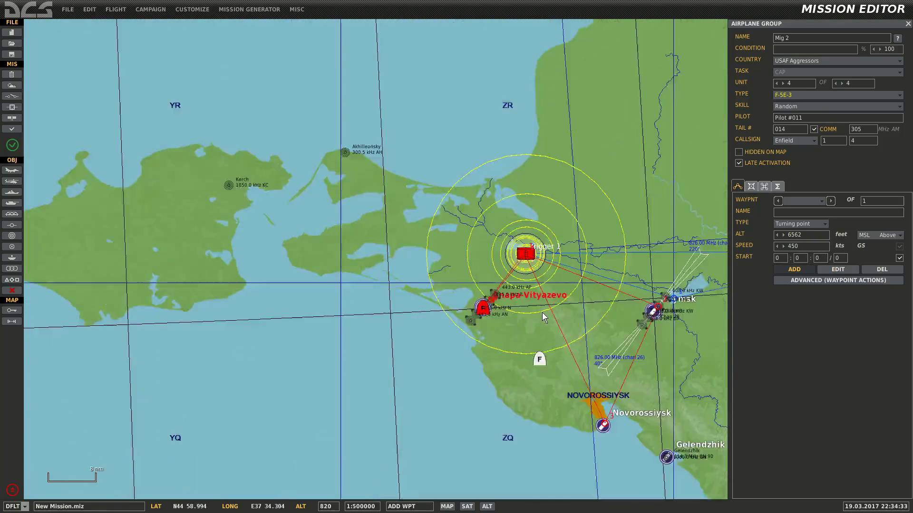
click(519, 250)
click(569, 250)
click(568, 287)
click(497, 272)
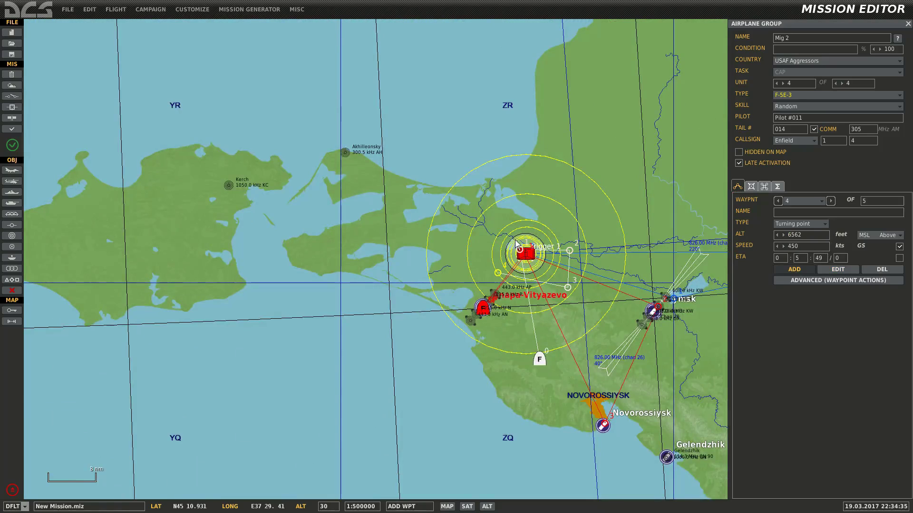
click(515, 235)
click(558, 244)
click(560, 279)
click(512, 287)
click(494, 250)
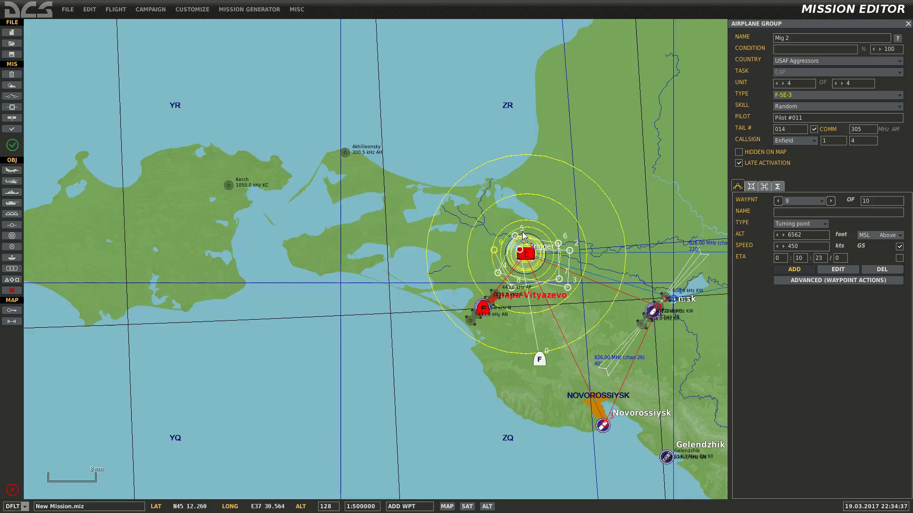
click(538, 228)
- End the route with a landing waypoint at Anapa-Vityazevo and delete the extra waypoint 12
click(495, 304)
click(779, 225)
click(789, 259)
scroll(531, 356, up, 2)
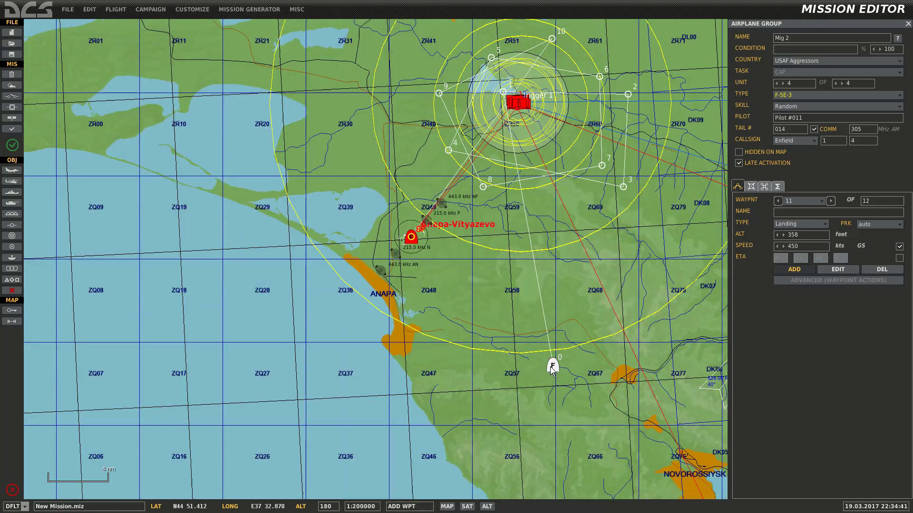
click(551, 368)
click(874, 269)
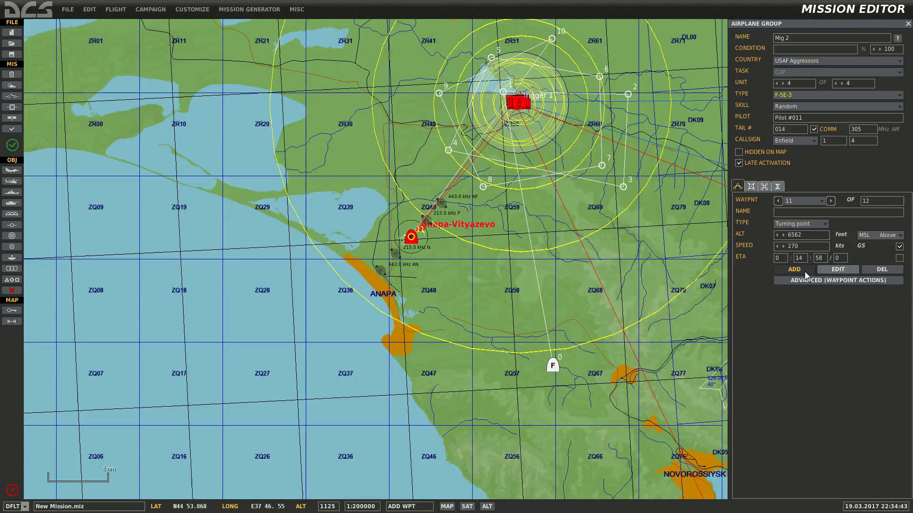
click(589, 366)
click(553, 367)
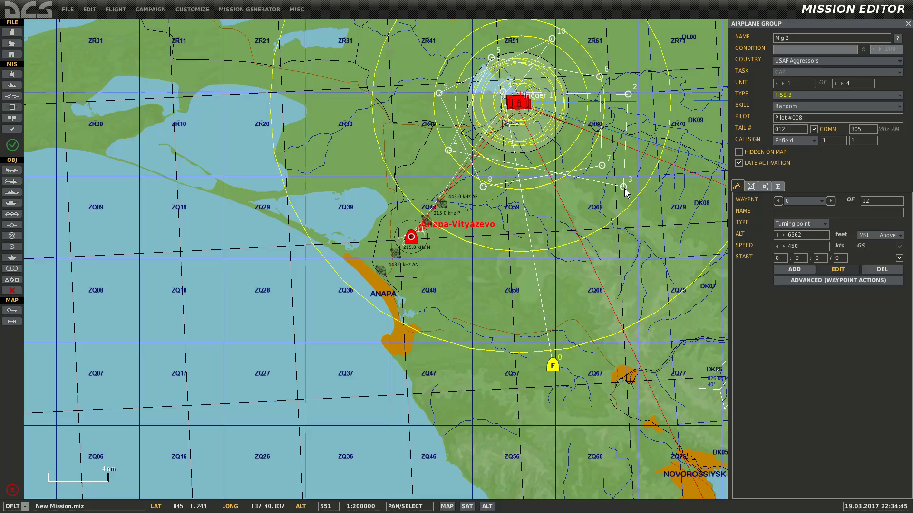
scroll(496, 135, up, 1)
scroll(497, 136, up, 5)
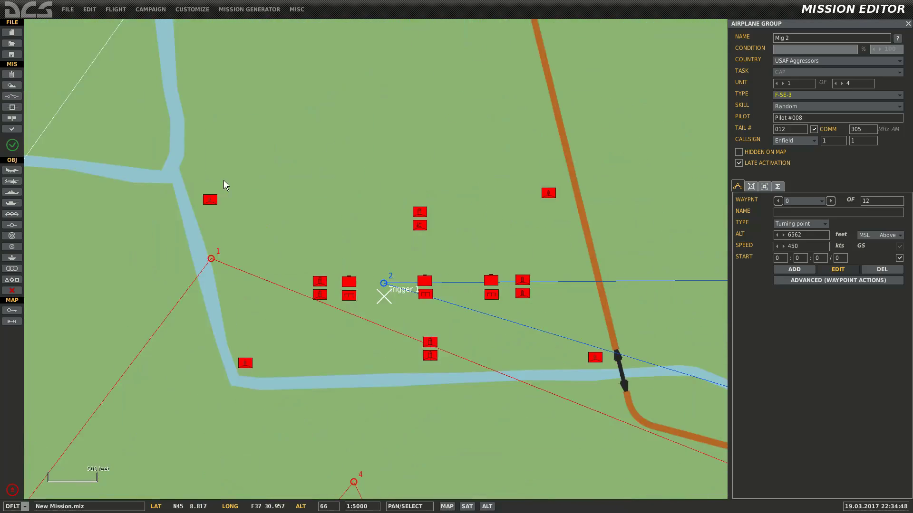
- Create a new one-time trigger named 'Bad Group 50%'
click(12, 96)
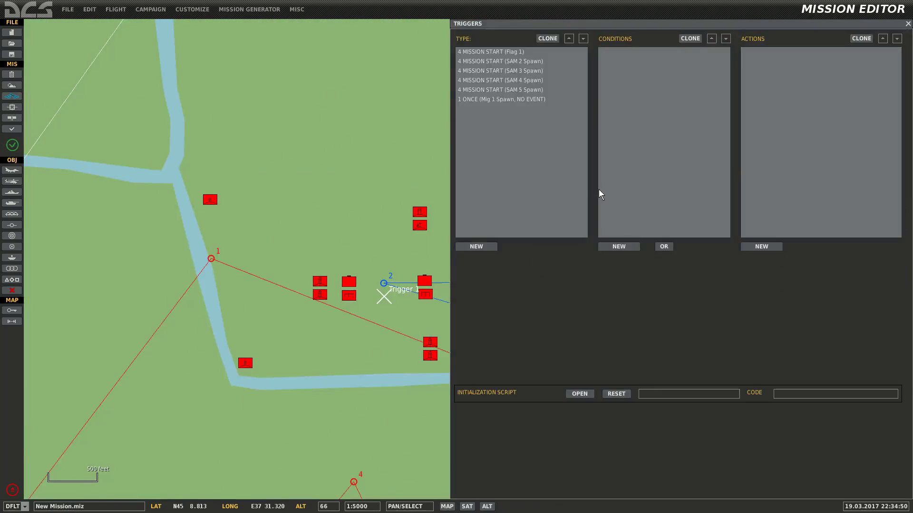
click(480, 249)
click(574, 281)
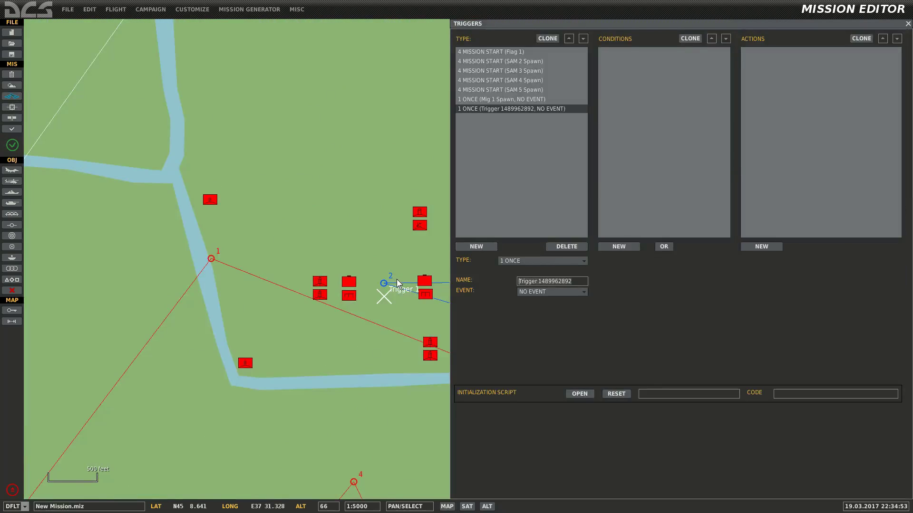
text(Bad )
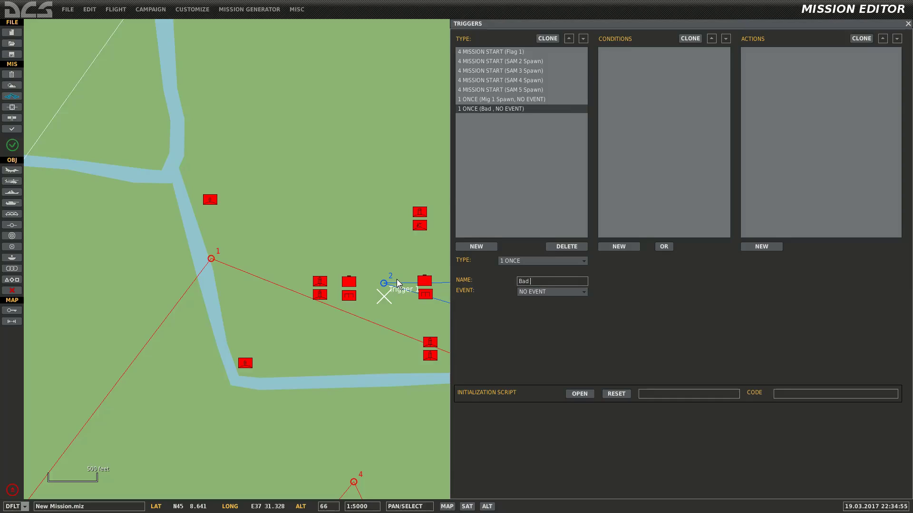
text(Group 50%)
- Add the condition GROUP ALIVE LESS THAN for BAD GROUP 1 at 50%
click(620, 247)
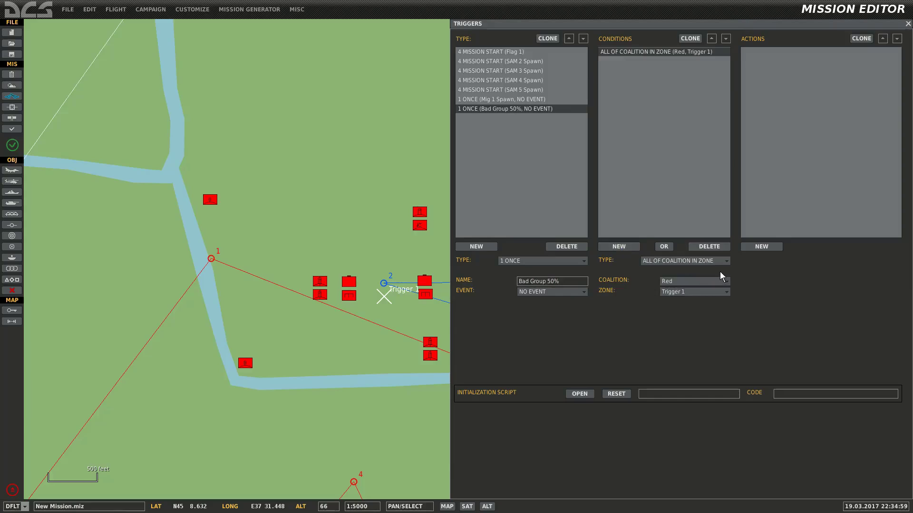
click(706, 261)
scroll(706, 290, down, 5)
scroll(692, 324, down, 3)
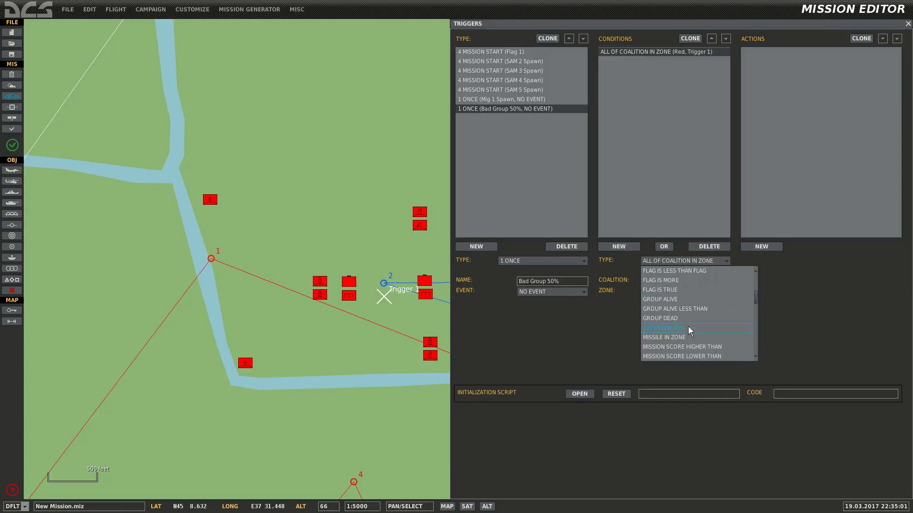
click(695, 307)
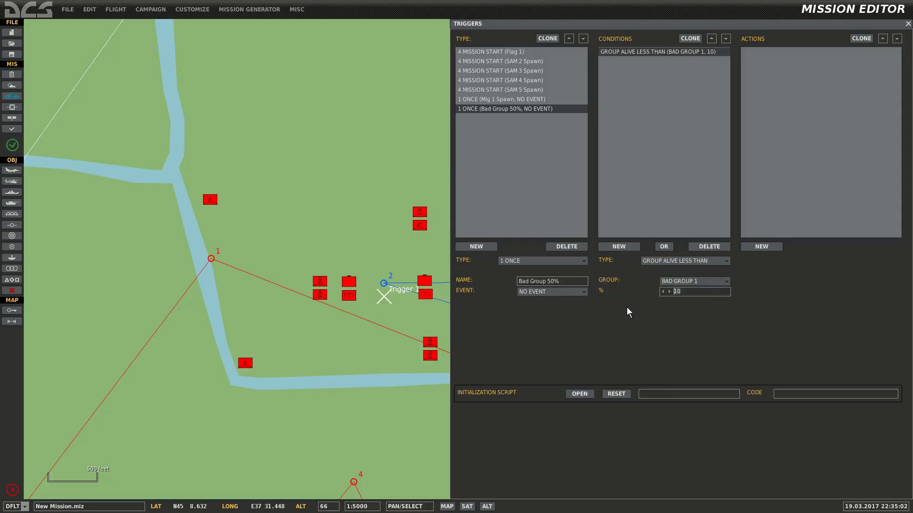
text(50)
drag(264, 379, 206, 401)
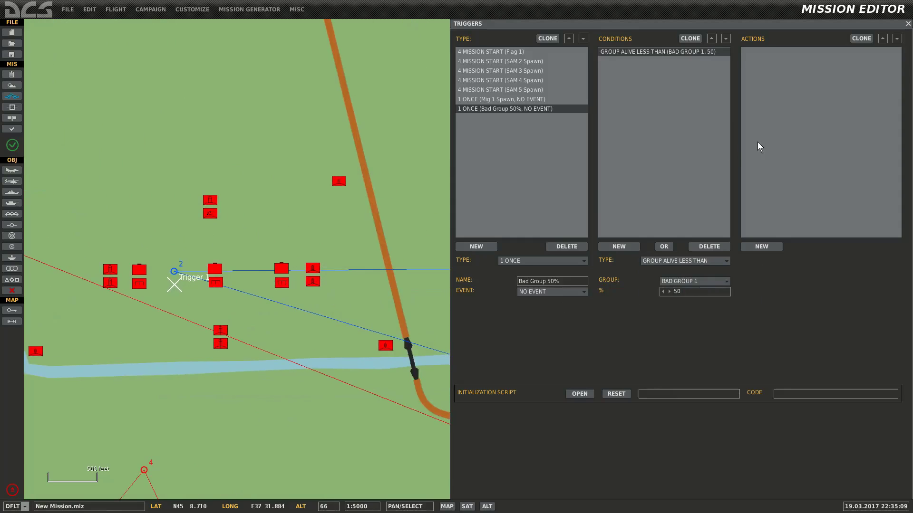
- Add a GROUP ACTIVATE action that activates Mig 2
click(760, 246)
click(814, 261)
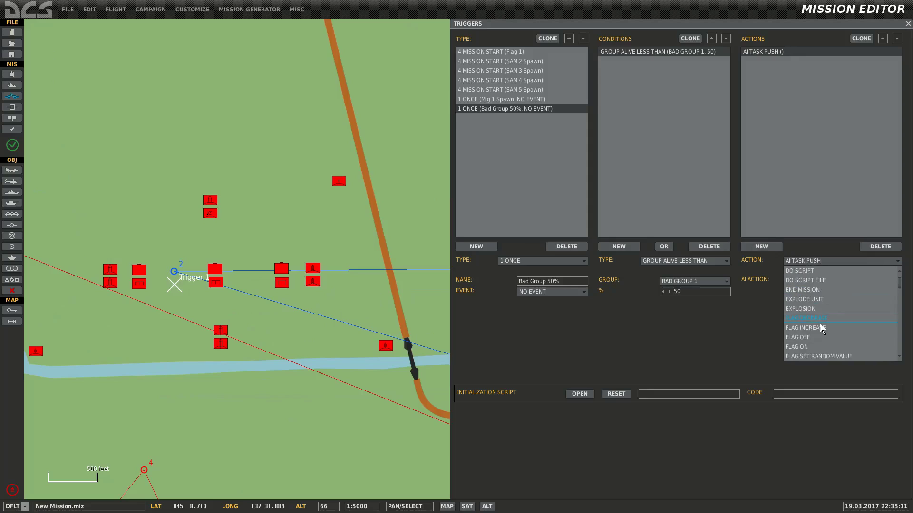
scroll(829, 335, down, 2)
click(834, 331)
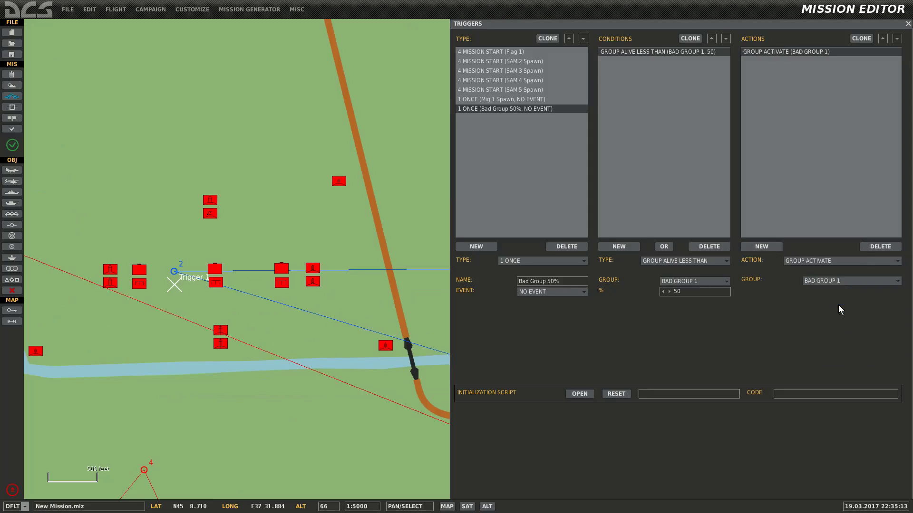
click(846, 281)
click(843, 357)
scroll(284, 333, down, 2)
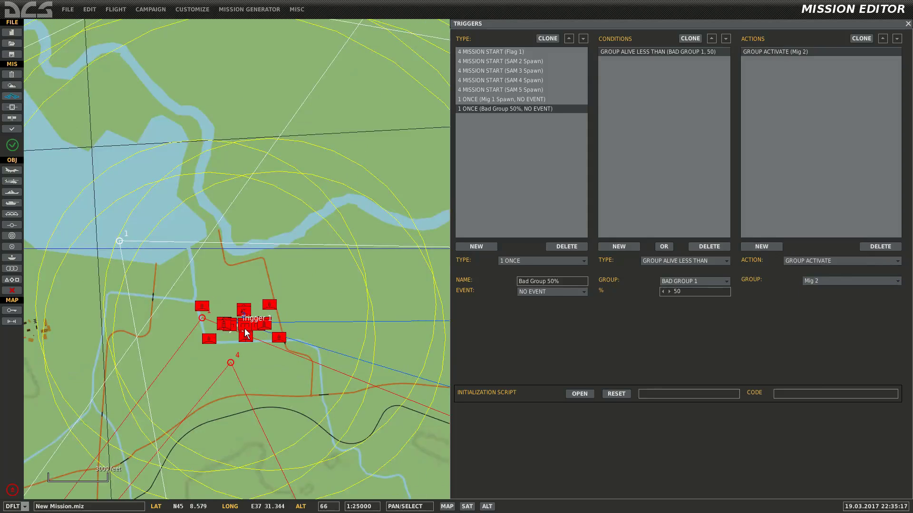
- Close the triggers editor and reposition the map with Trigger 1 near the top
click(279, 291)
scroll(347, 380, down, 2)
drag(346, 377, 413, 324)
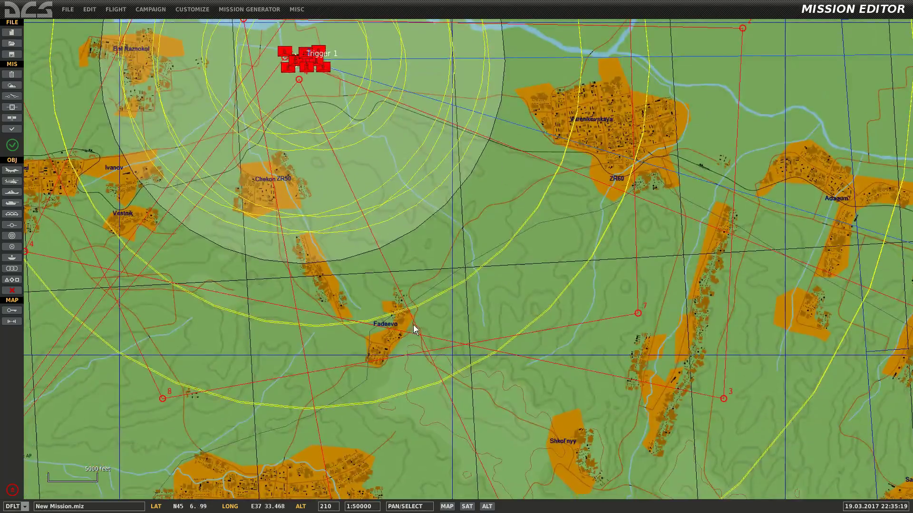
scroll(413, 324, down, 3)
scroll(371, 361, up, 1)
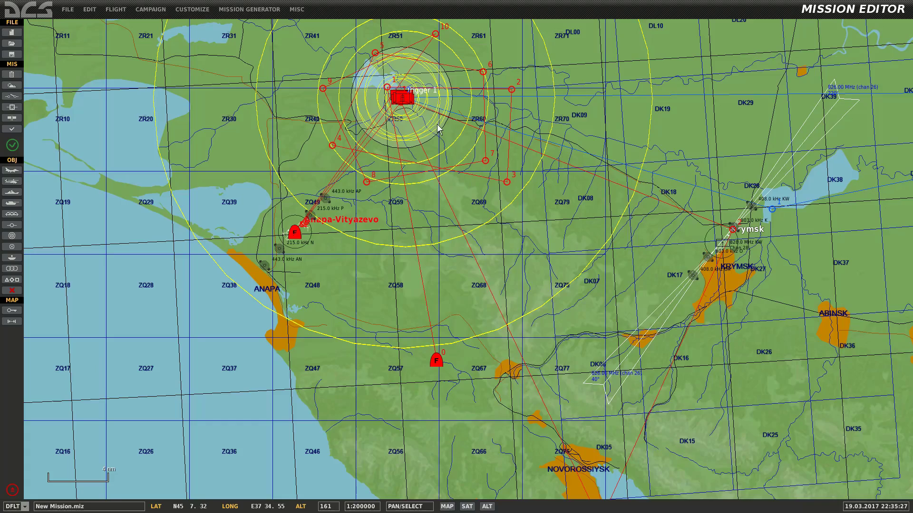
scroll(452, 197, up, 2)
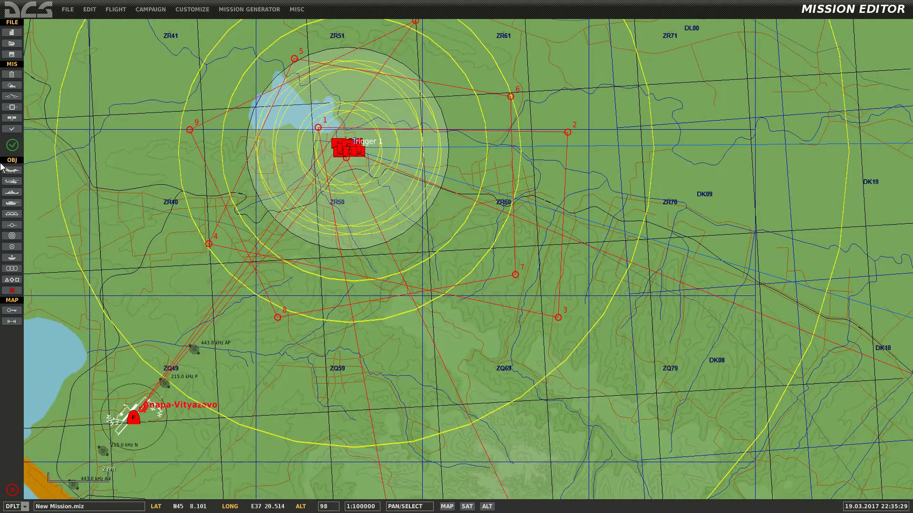
click(12, 96)
- Add a Blue MESSAGE TO COALITION action 'MIGS HAVE SPAWNED!' to the Mig 1 Spawn trigger
click(533, 109)
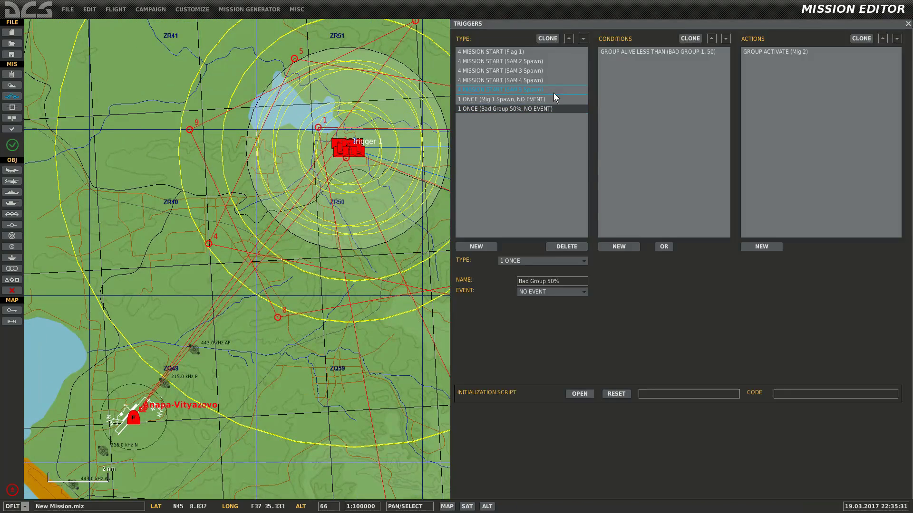
click(543, 99)
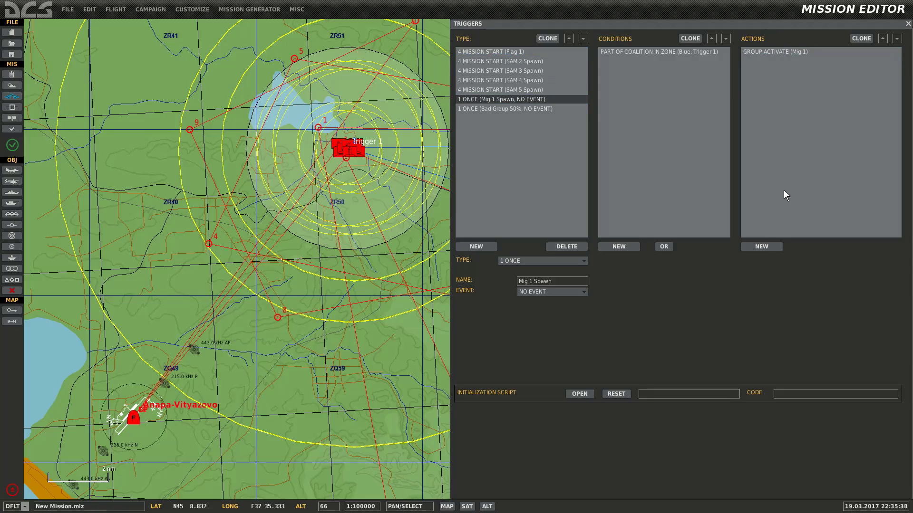
click(767, 247)
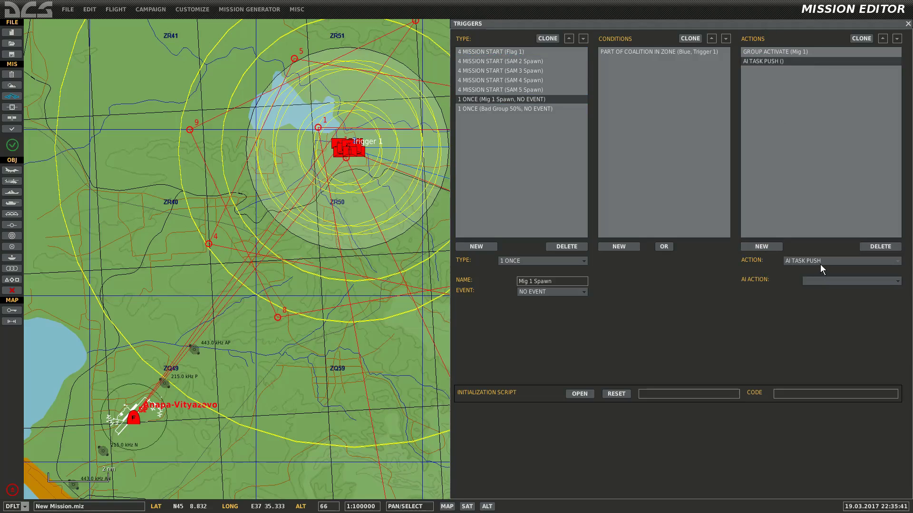
click(820, 265)
scroll(829, 323, down, 5)
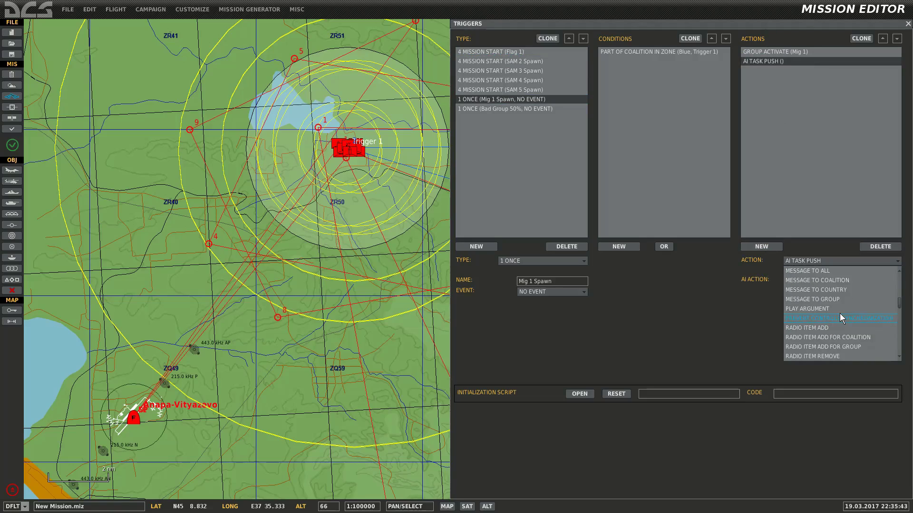
click(841, 280)
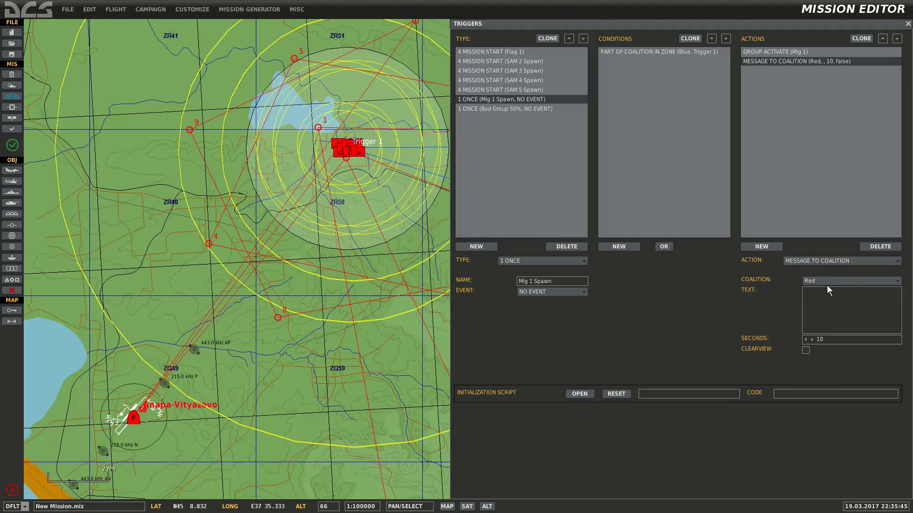
click(826, 284)
click(824, 299)
text(MIG)
key(BackSpace)
text(S HAVE SPAWNED!)
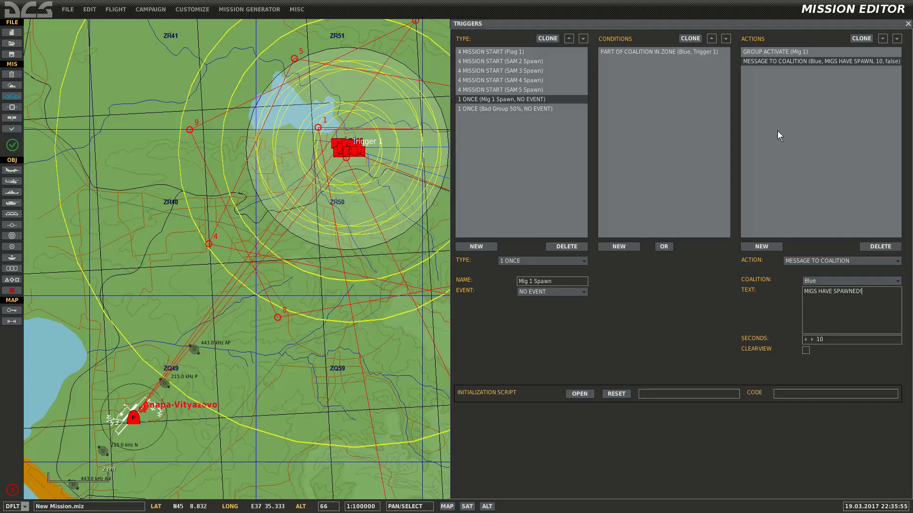
- Add the same Blue 'MIGS HAVE SPAWNED' message action to the Bad Group 50% trigger
click(549, 109)
click(765, 246)
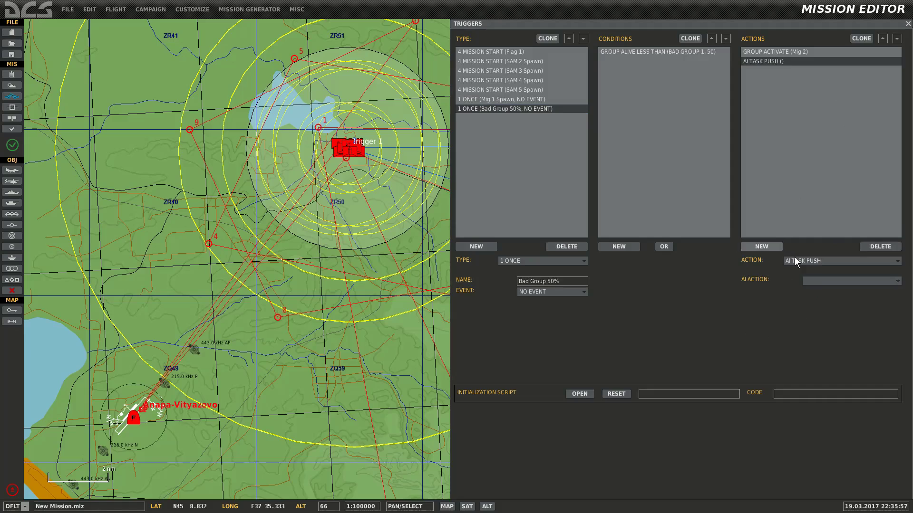
click(799, 260)
scroll(832, 334, down, 5)
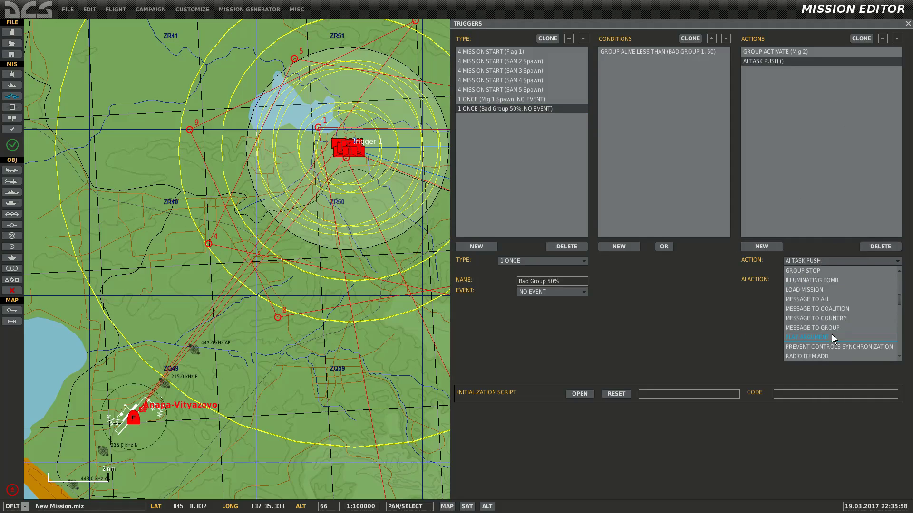
click(851, 309)
click(826, 281)
click(826, 300)
text(M)
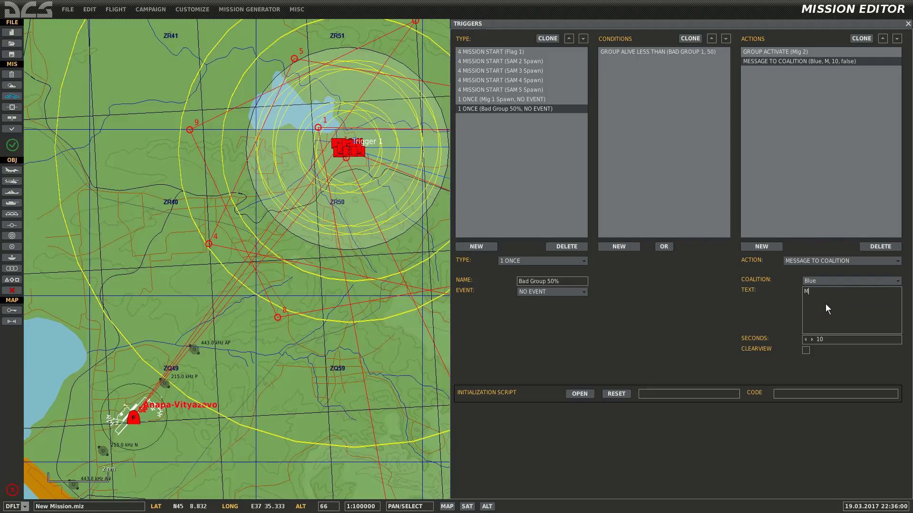
text(IGS HAVE SPAWNED)
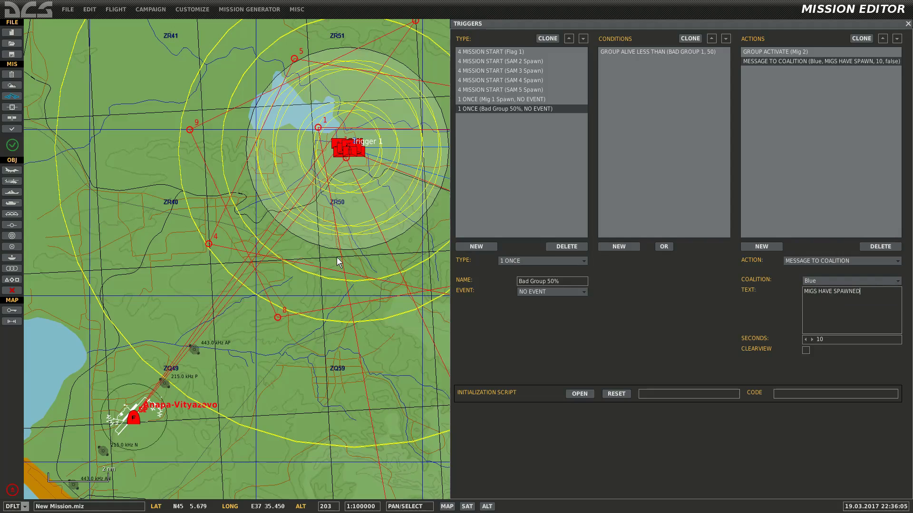
click(310, 421)
drag(310, 421, 376, 247)
scroll(375, 247, down, 1)
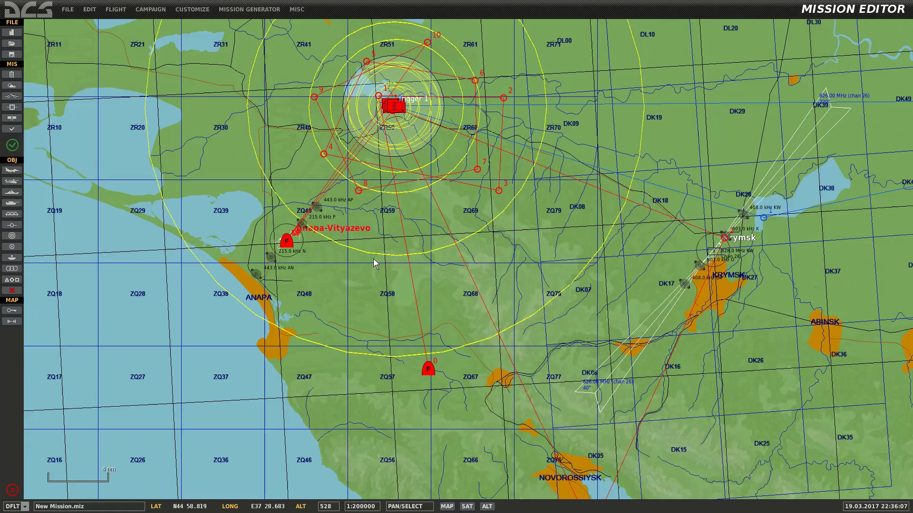
drag(340, 246, 369, 307)
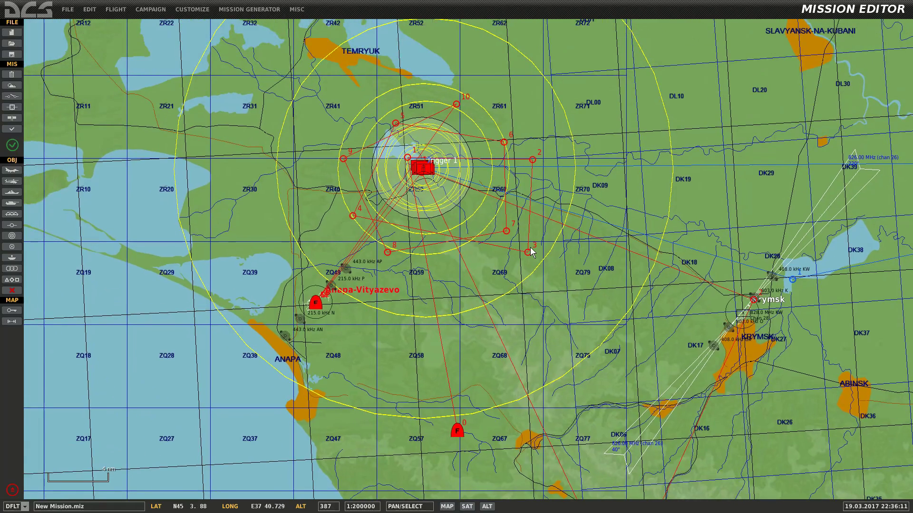
scroll(529, 247, down, 1)
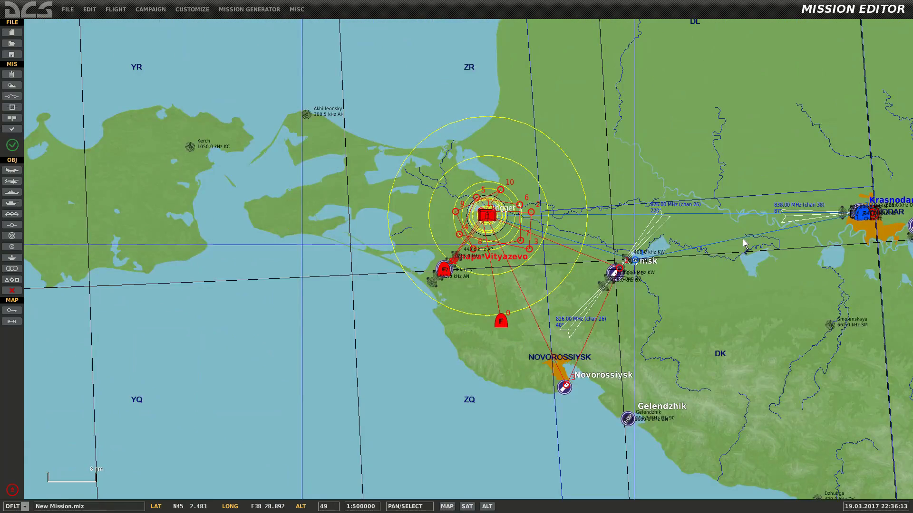
drag(746, 243, 589, 240)
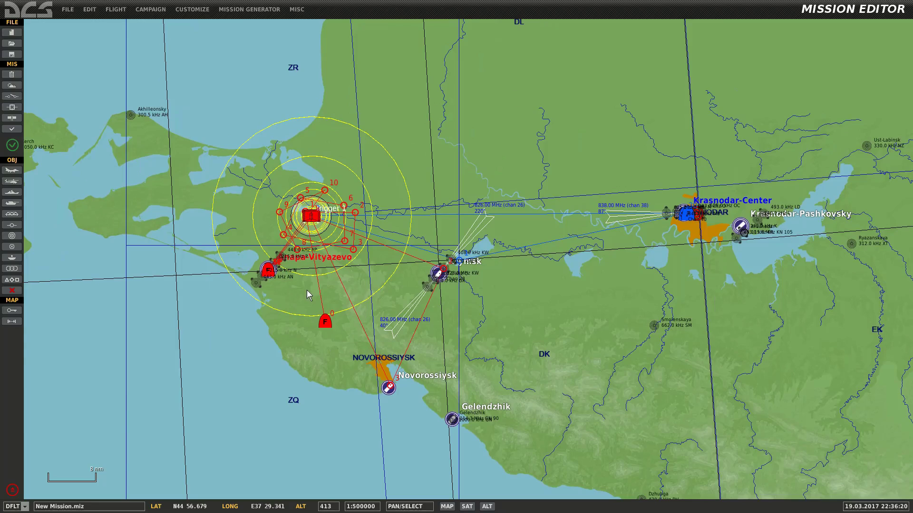
scroll(309, 228, up, 2)
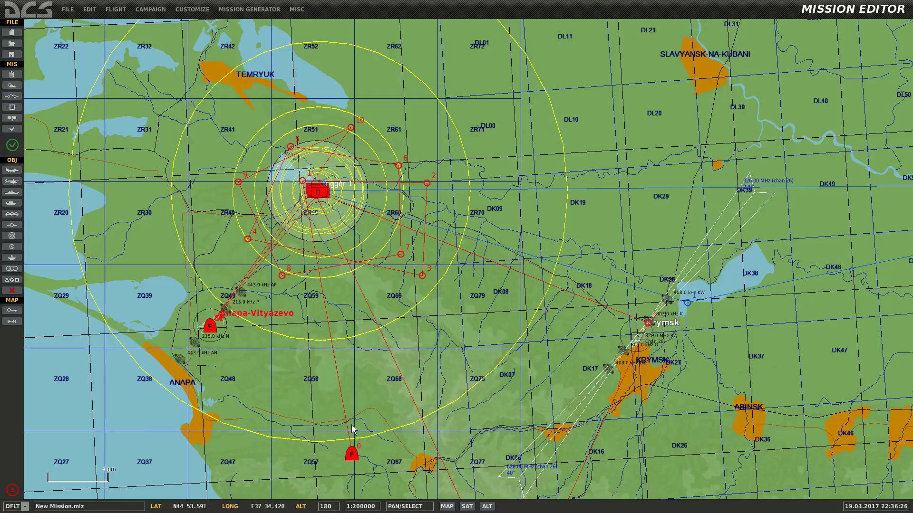
drag(645, 357, 547, 350)
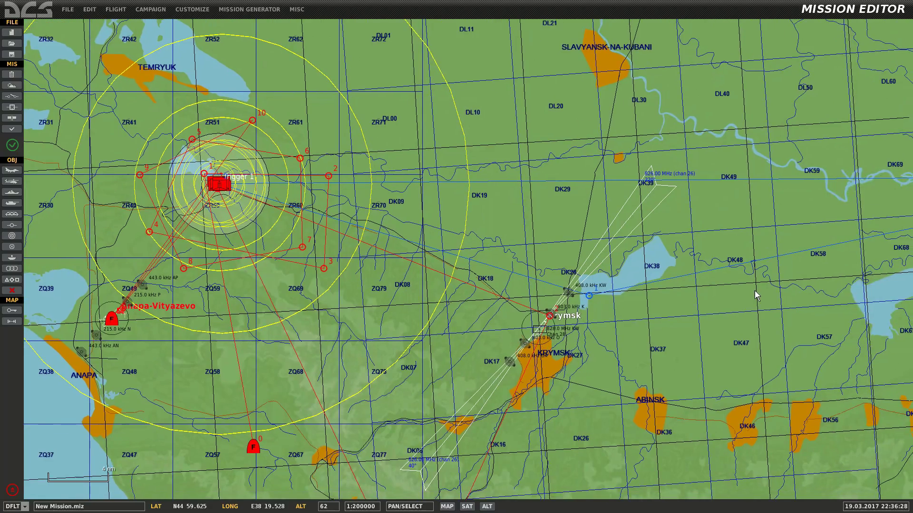
scroll(755, 292, down, 4)
scroll(689, 272, up, 5)
scroll(676, 272, down, 2)
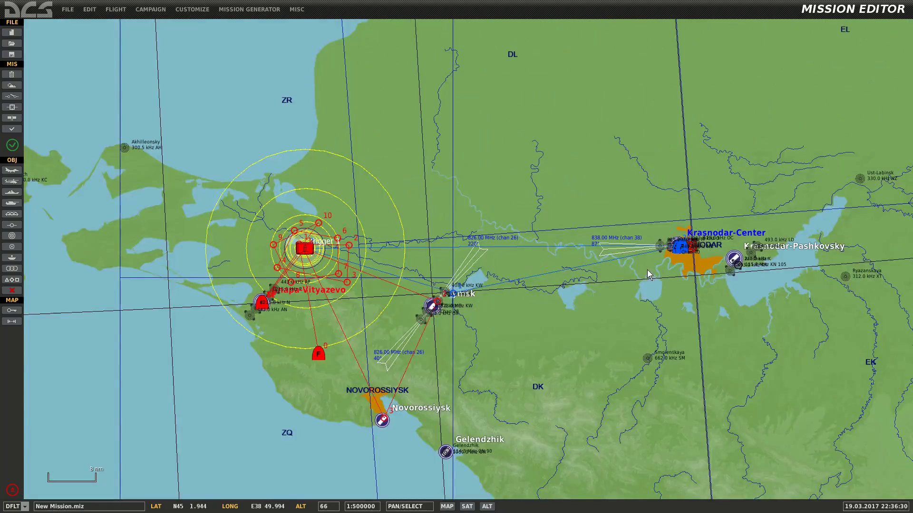